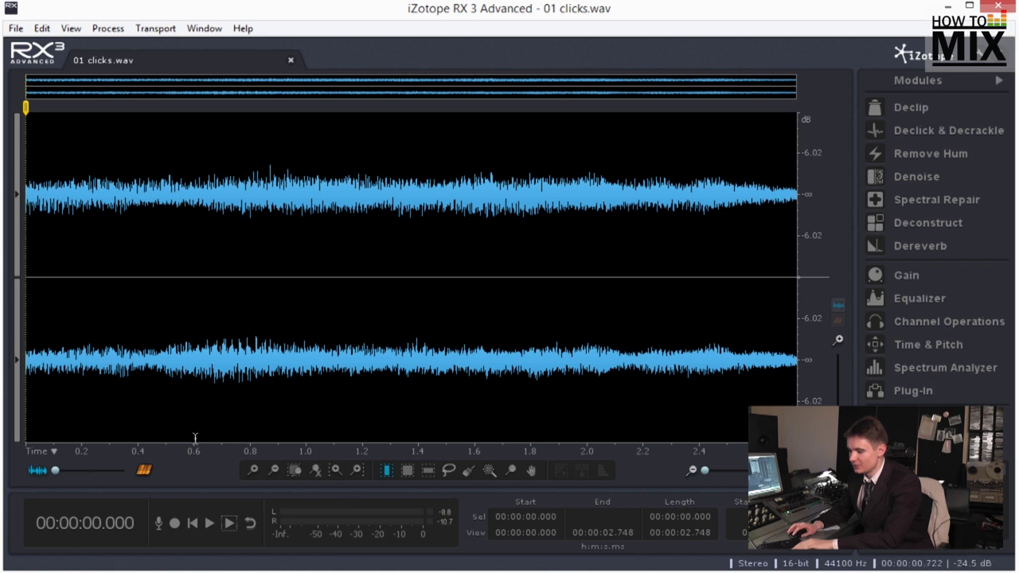
Switch the 01 clicks.wav display from waveform to full spectrogram and play the recording
click(144, 472)
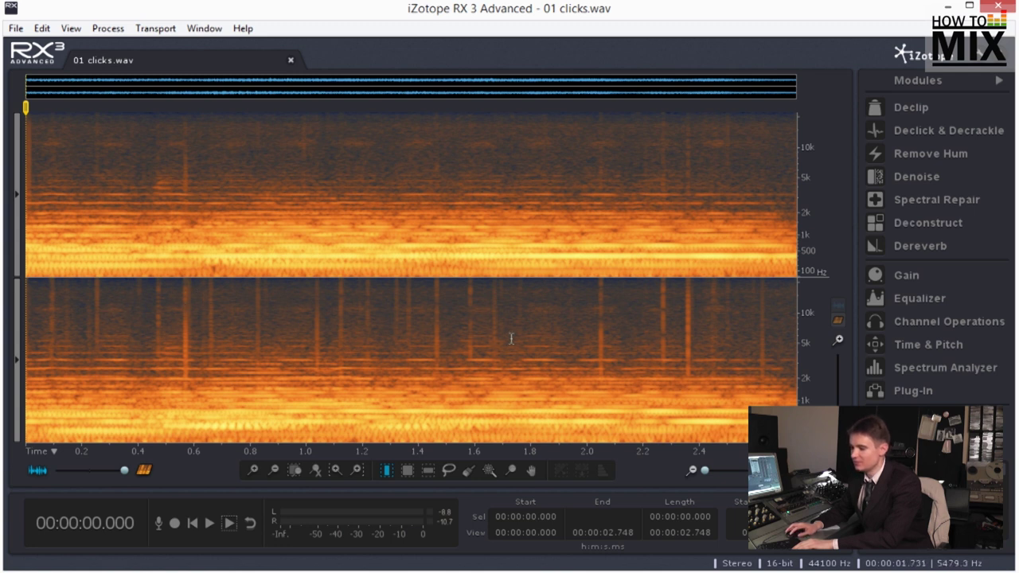
key(space)
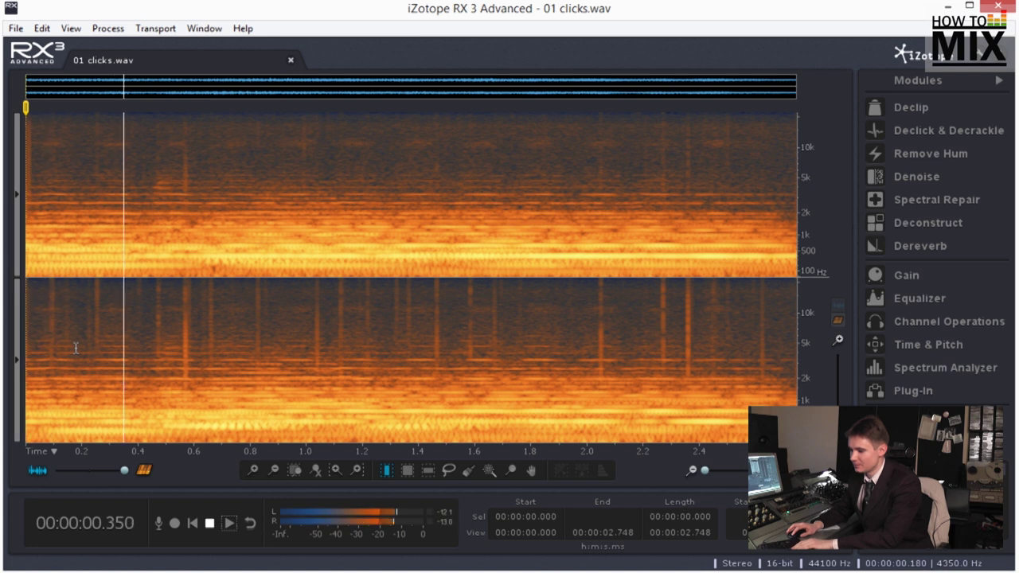
Remove the clicks from the whole recording using Declick with M-band (random clicks) at sensitivity 3.0, and play the result
click(927, 131)
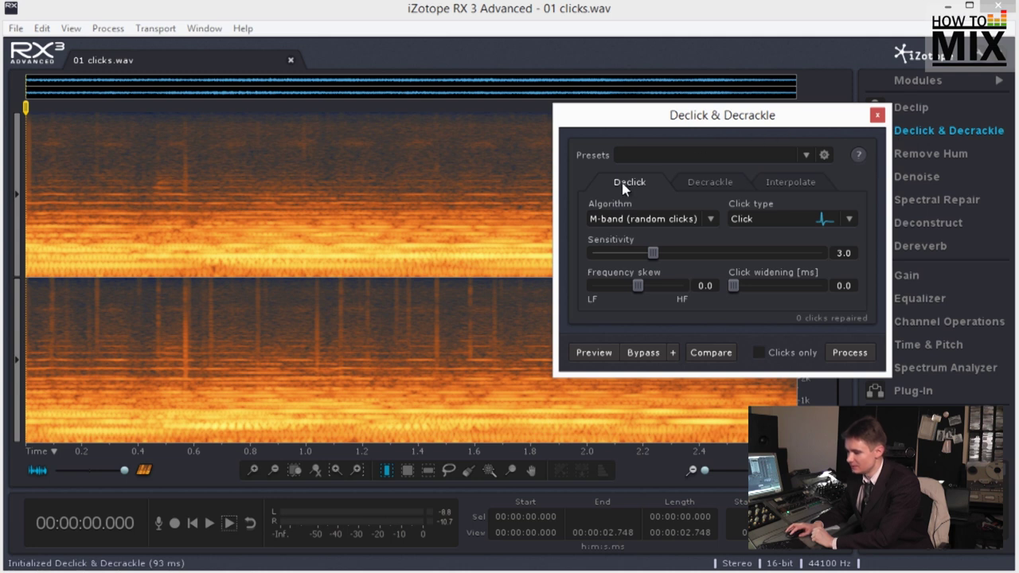
click(849, 356)
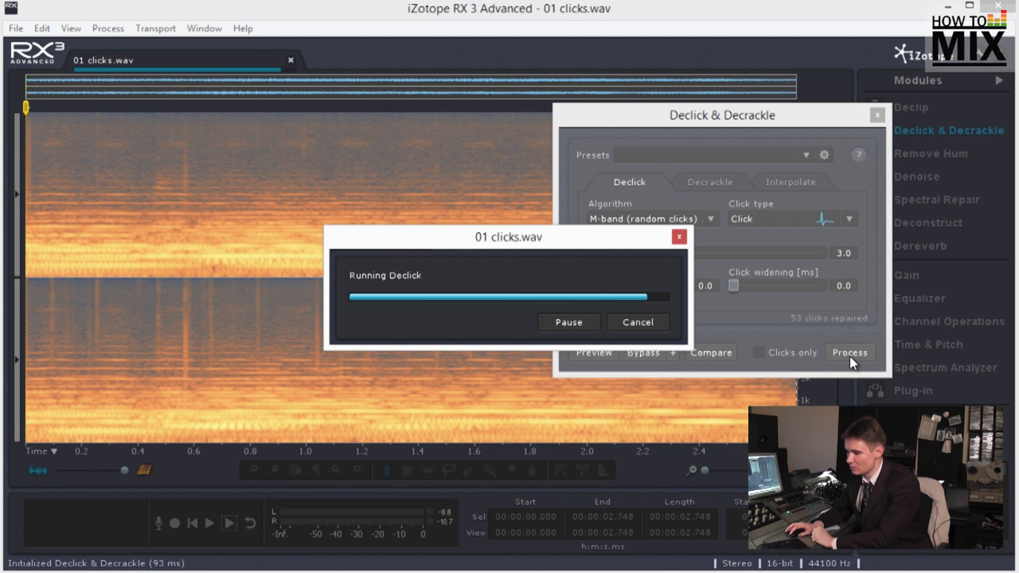
click(876, 115)
key(space)
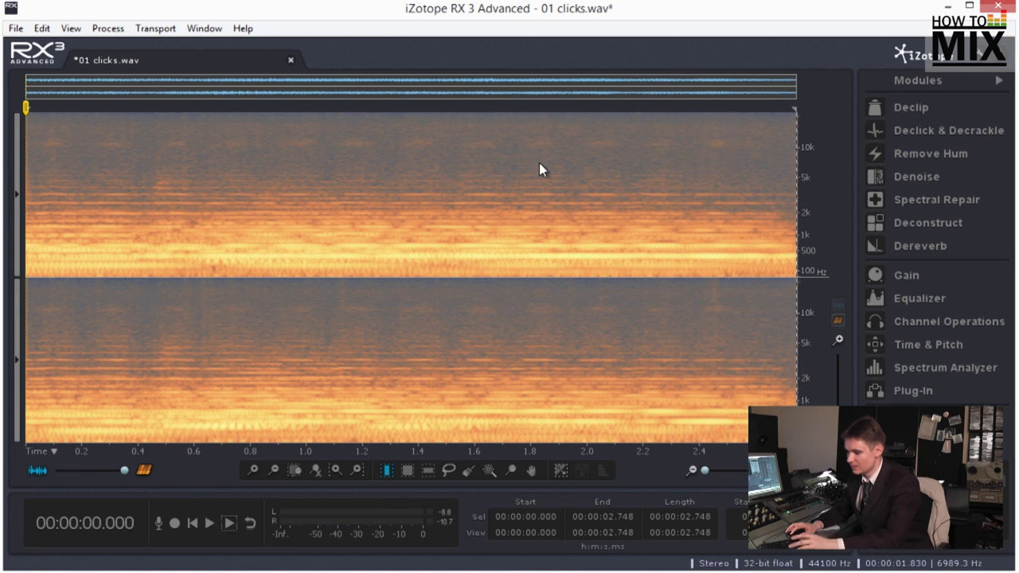
Close 01 clicks.wav without saving its changes, and open 02 Shalyapin.wav to listen to it
key(ctrl+w)
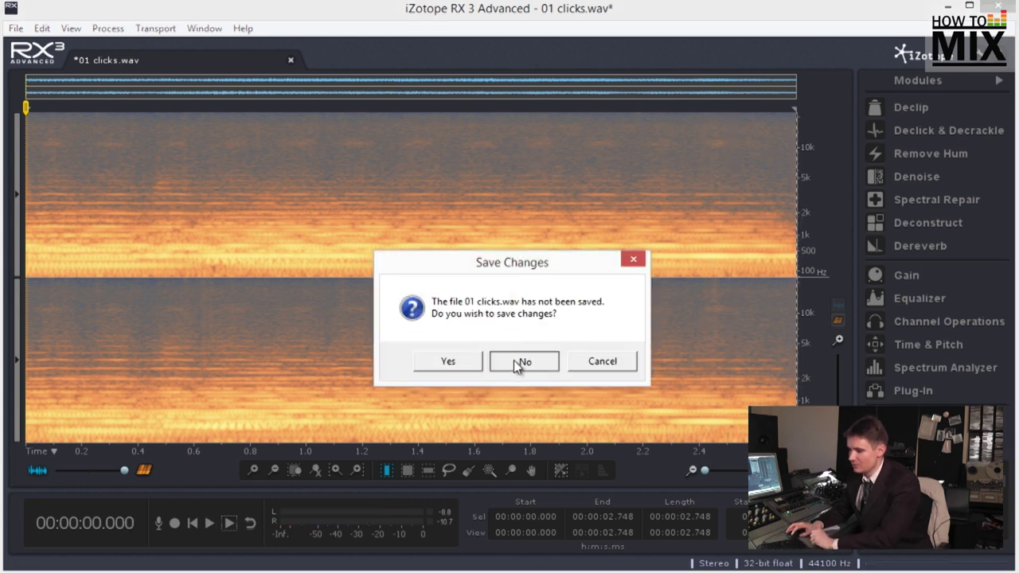
click(514, 359)
click(15, 28)
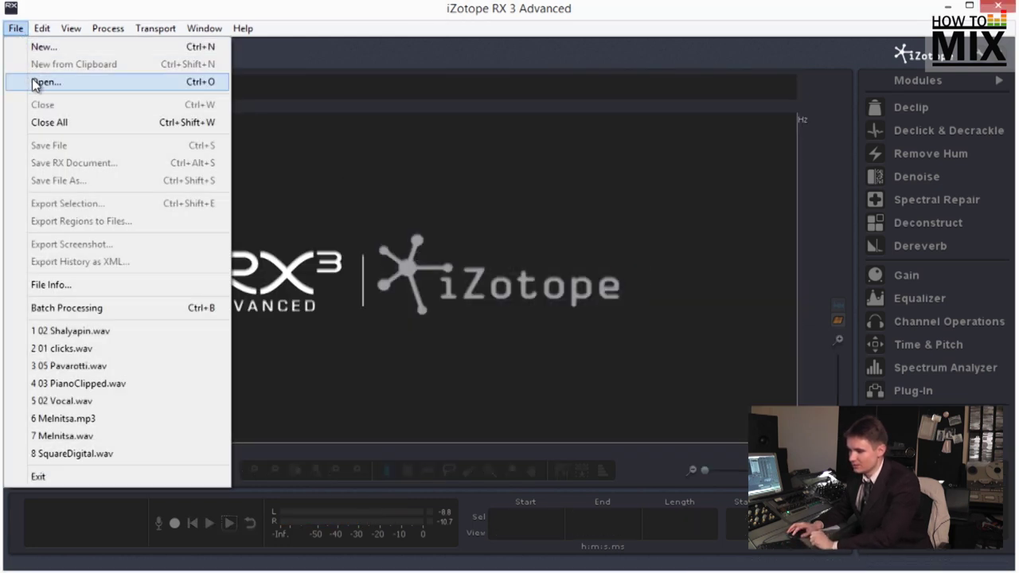
click(37, 81)
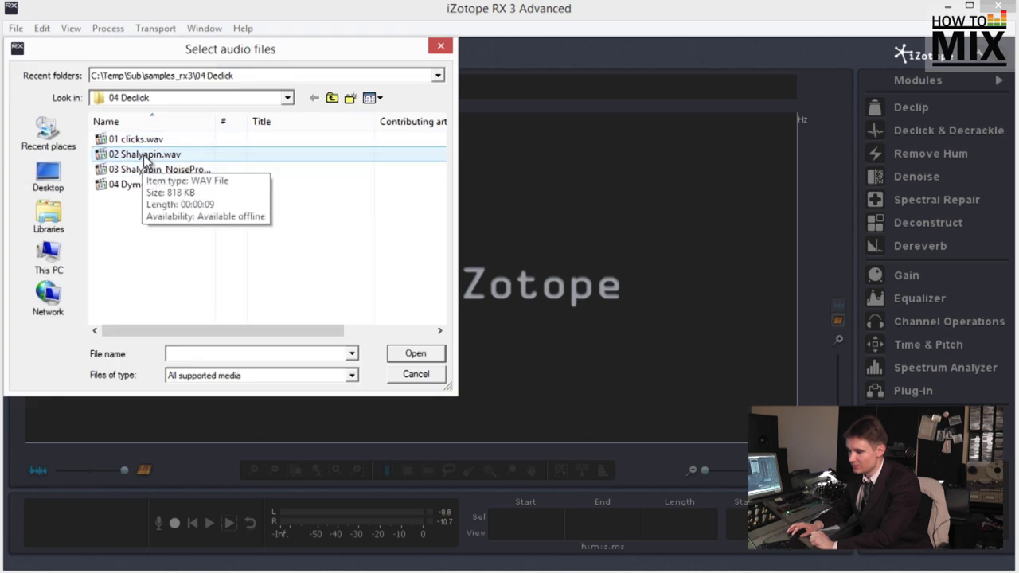
double_click(143, 156)
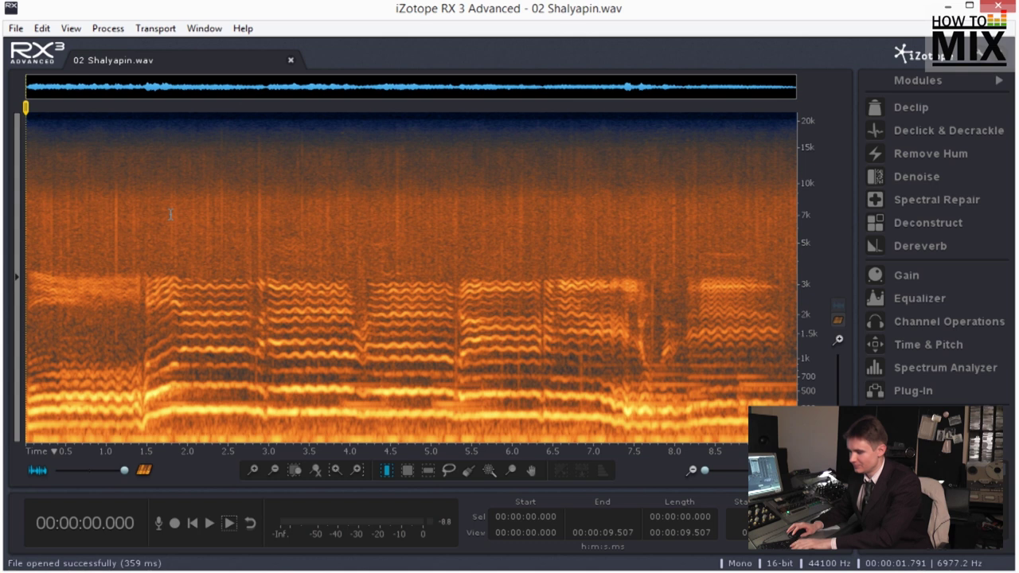
key(space)
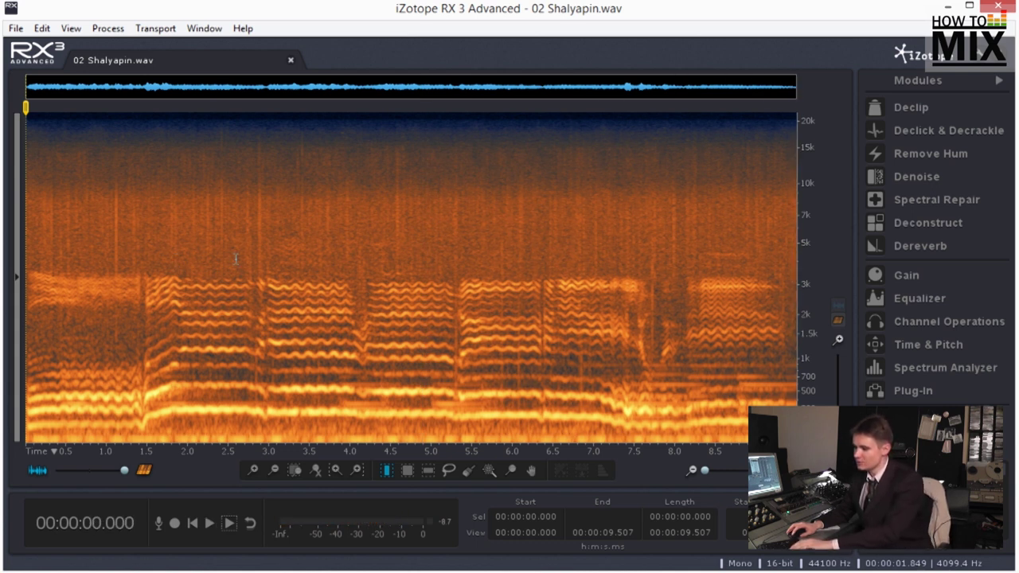
Run two Declick passes over the recording with M-band (random clicks) and sensitivity raised to 4.7
click(880, 131)
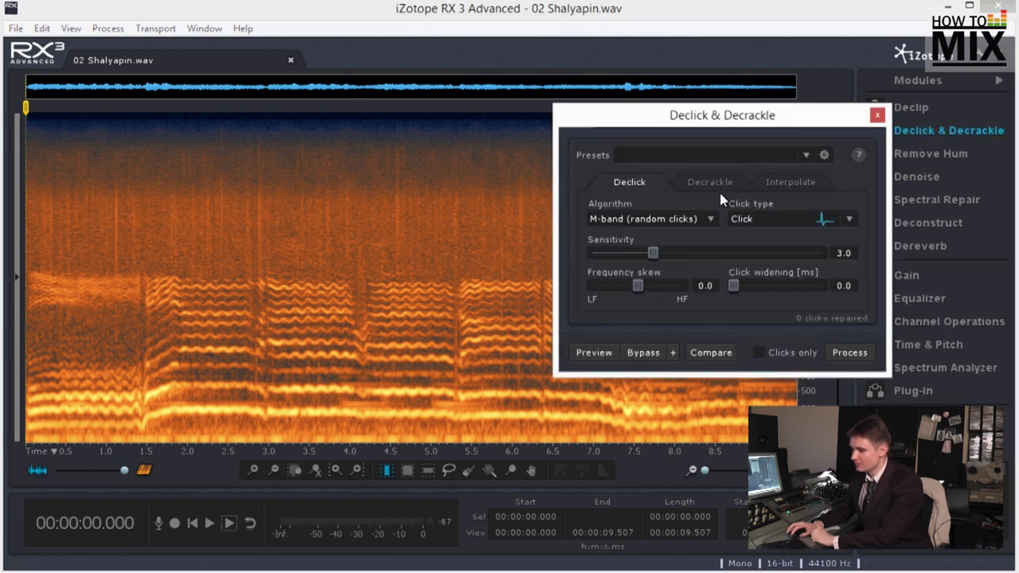
drag(681, 255, 693, 254)
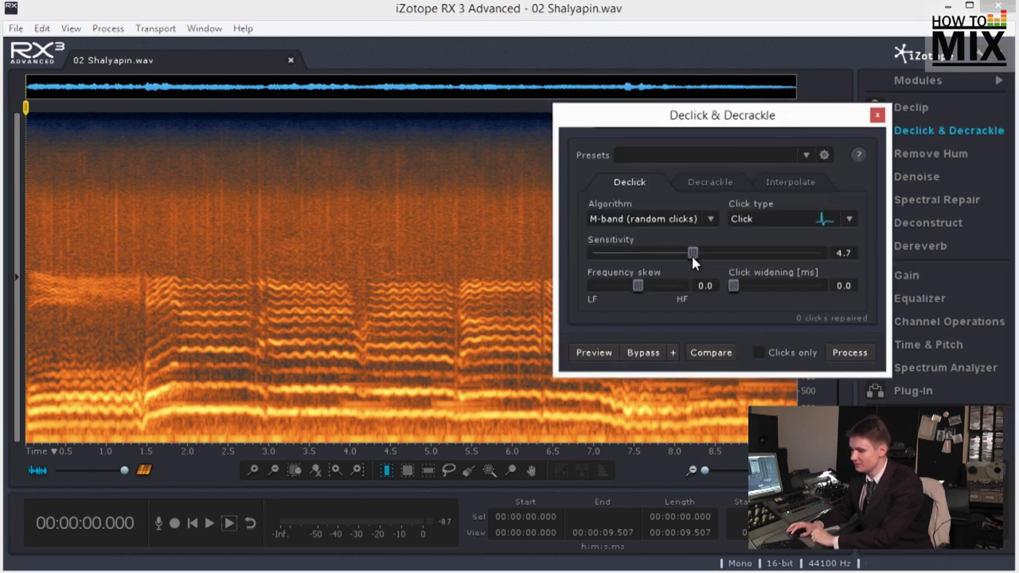
click(837, 356)
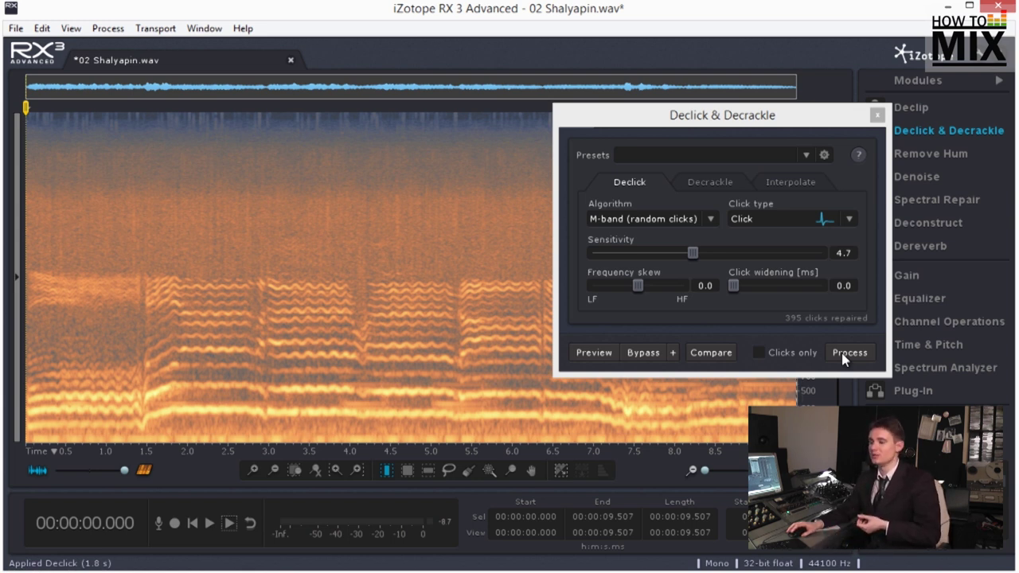
click(842, 353)
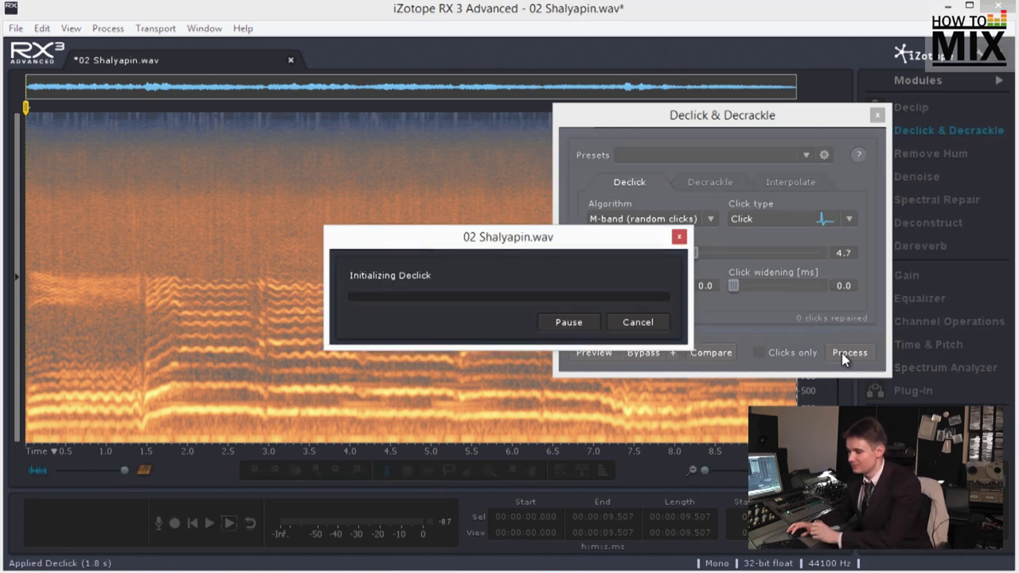
Apply Decrackle to the recording at High quality with strength 5.0, and play the result
click(706, 182)
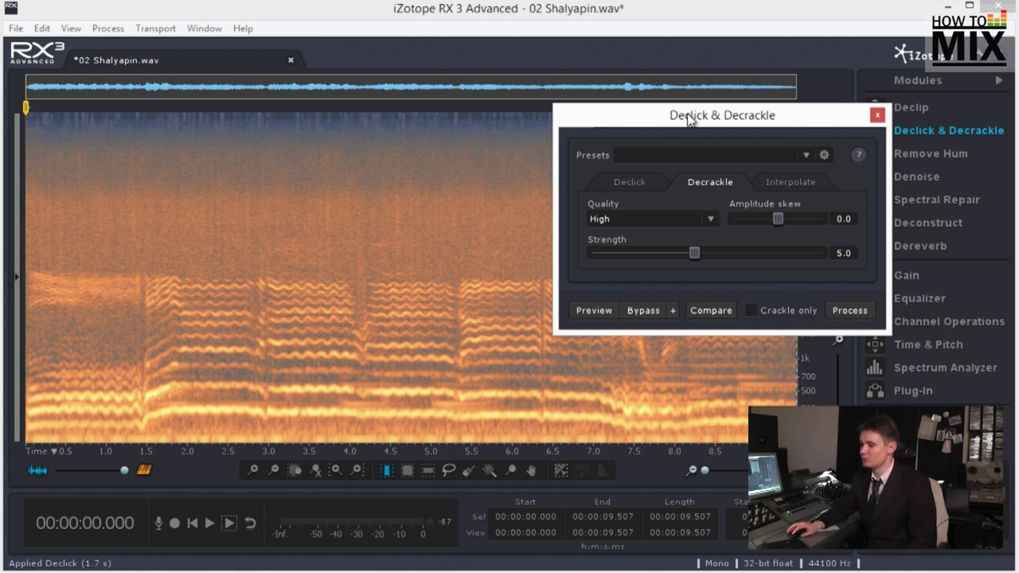
click(845, 312)
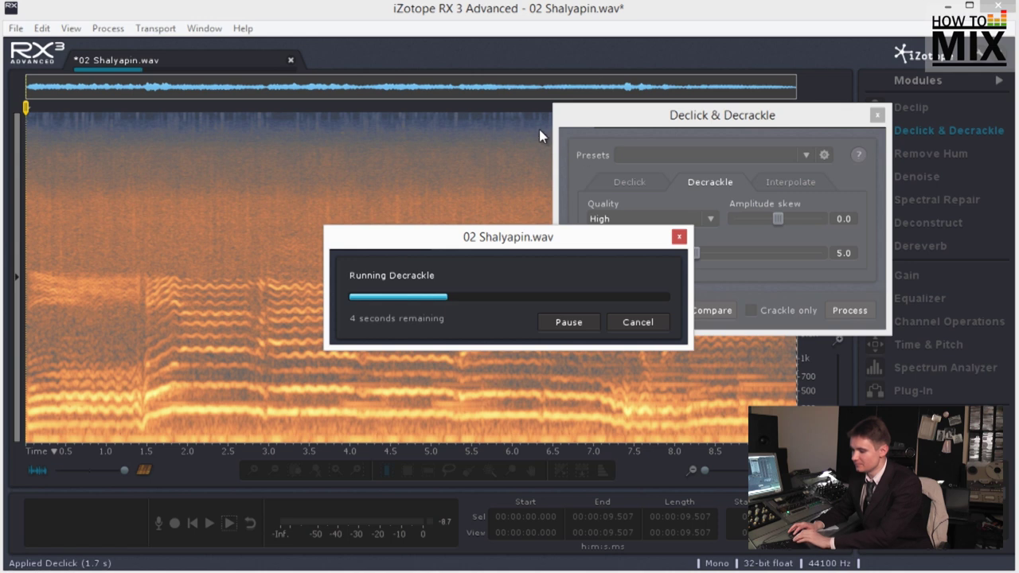
click(878, 117)
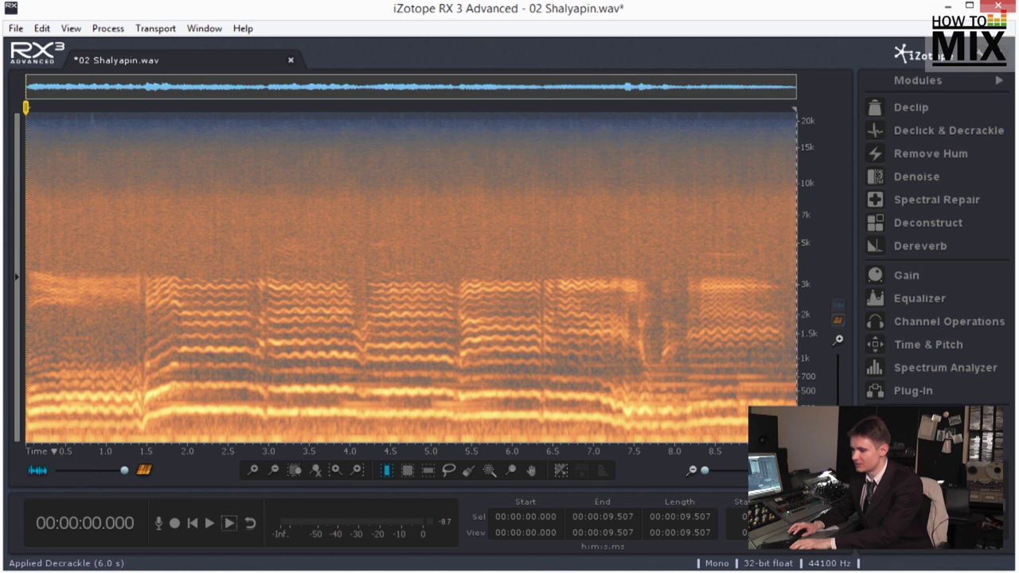
key(space)
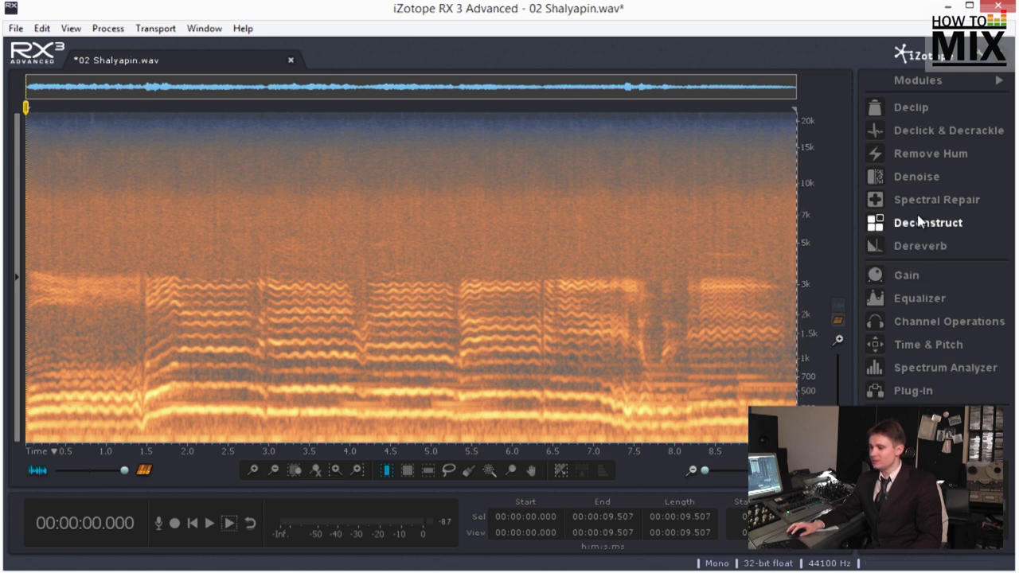
Open the Denoise module and move its window so the first seconds of the spectrogram stay uncovered
click(918, 181)
drag(657, 57, 592, 32)
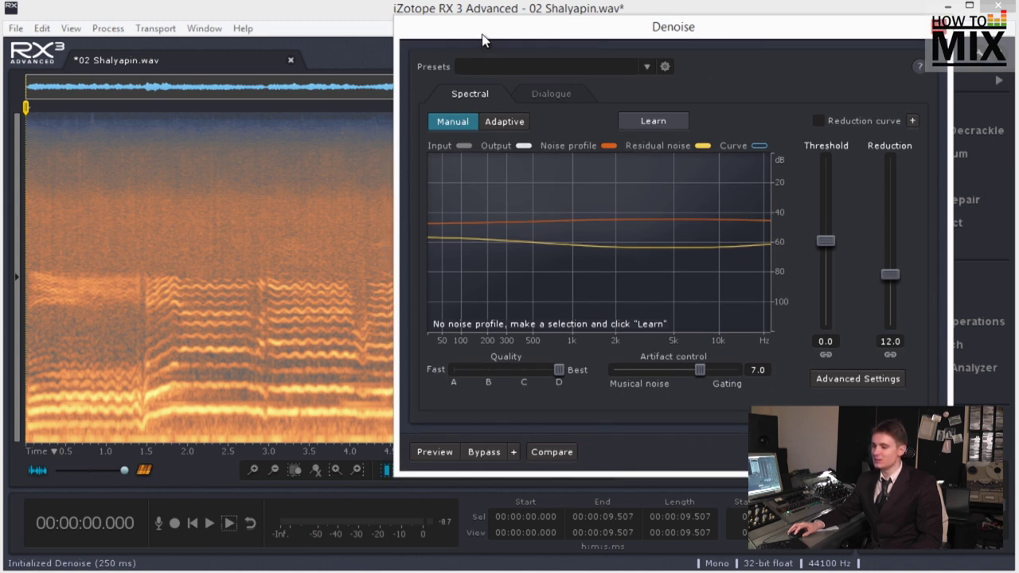
drag(490, 37, 541, 40)
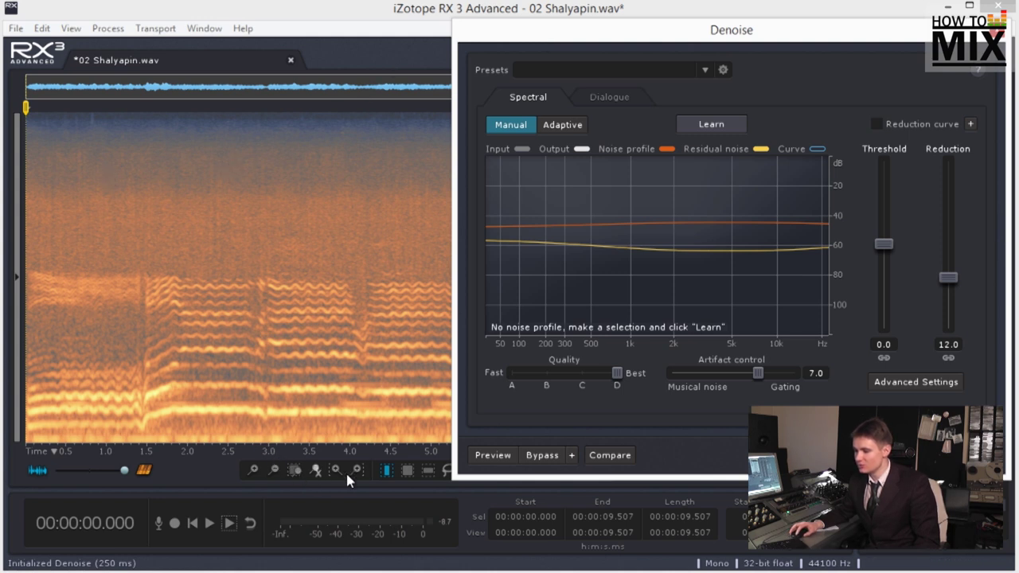
Learn a manual Spectral noise profile from several noise-only time-frequency areas between 0.594 and 4.911 s, completing the uncaptured frequencies
click(407, 471)
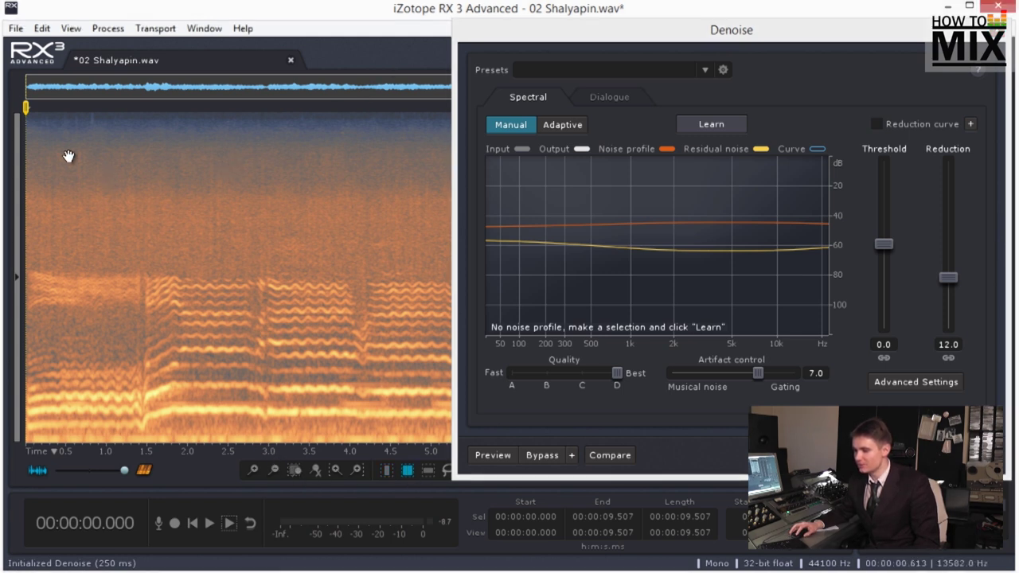
click(68, 151)
drag(73, 116, 352, 272)
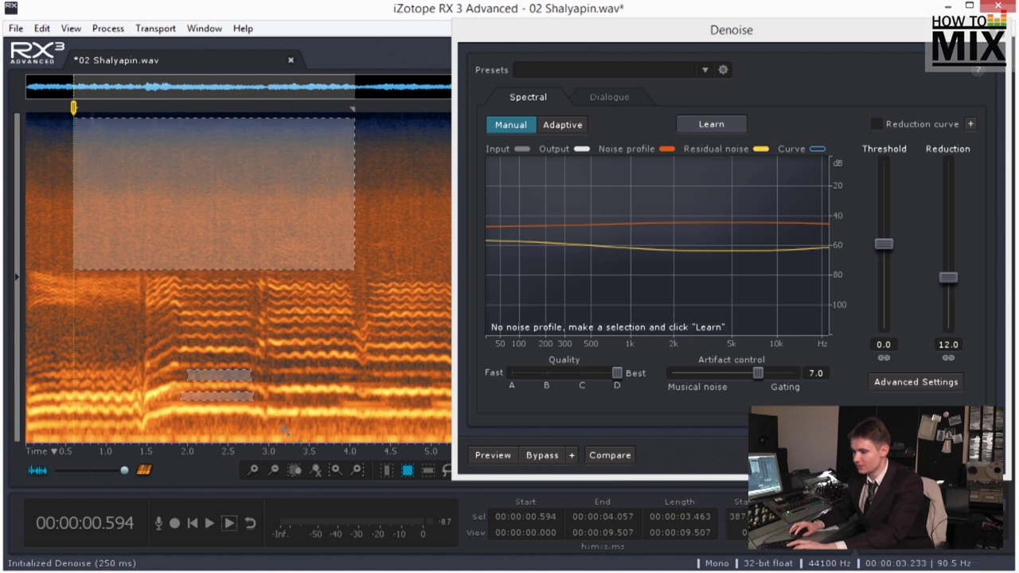
drag(317, 436, 406, 413)
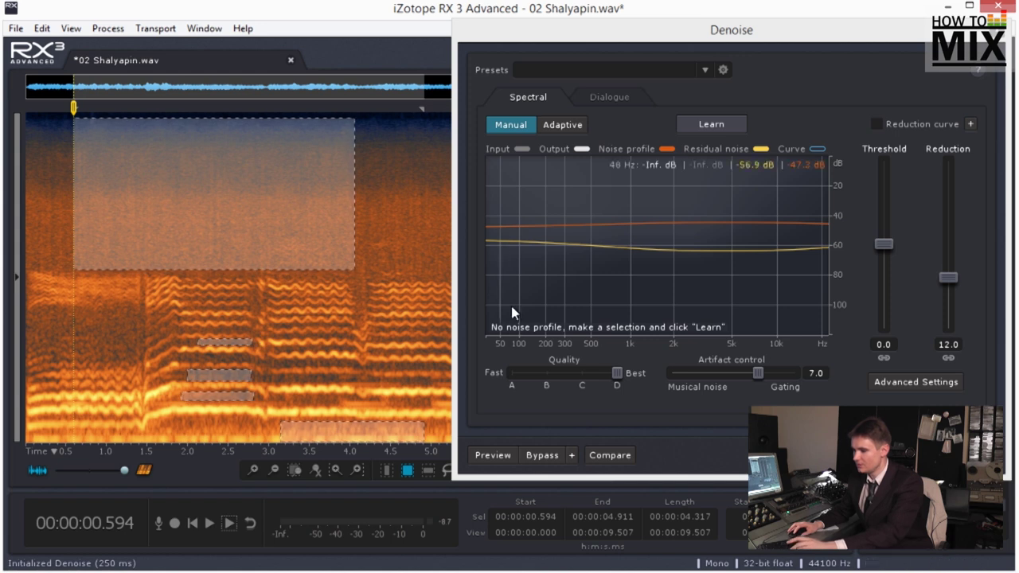
click(712, 124)
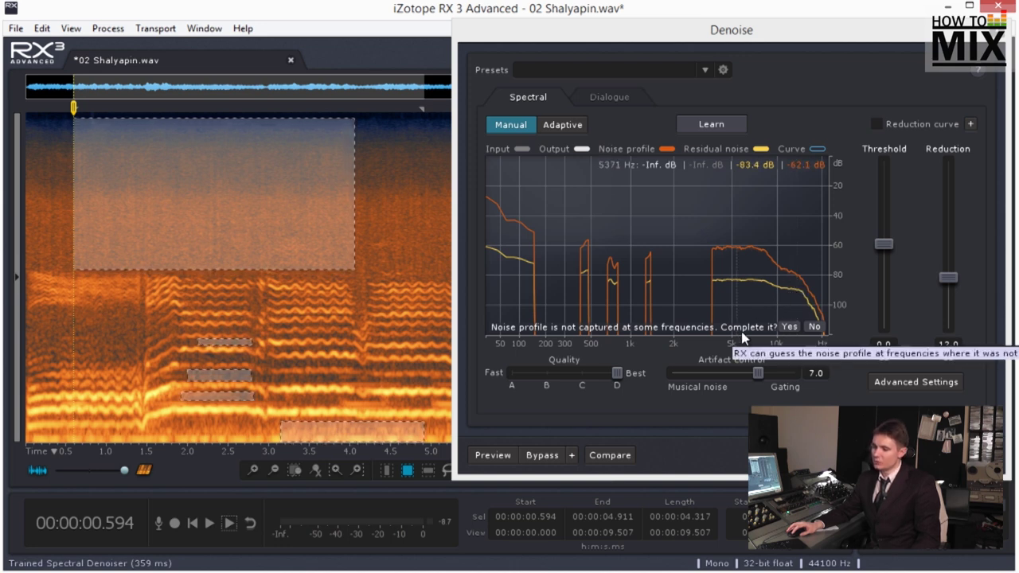
click(789, 327)
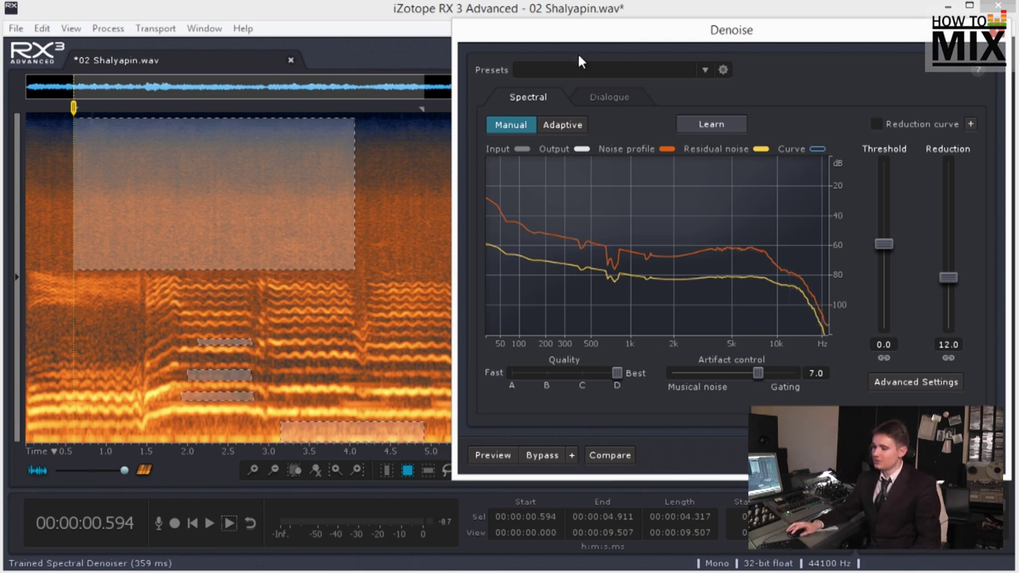
Clear the selection, apply Spectral Denoise to the whole recording with threshold 0.0 and reduction 12.0, and play it
click(23, 350)
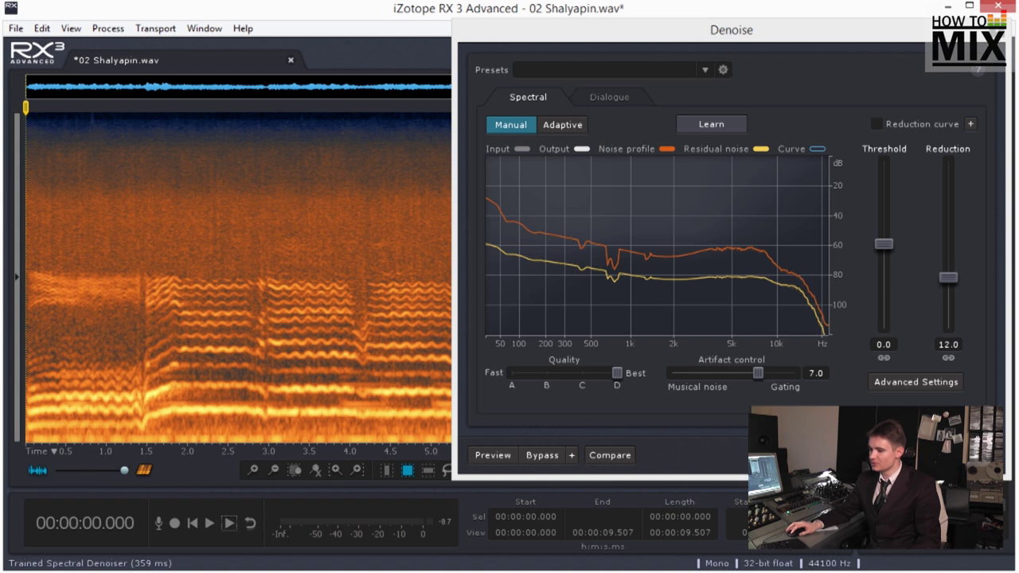
click(951, 455)
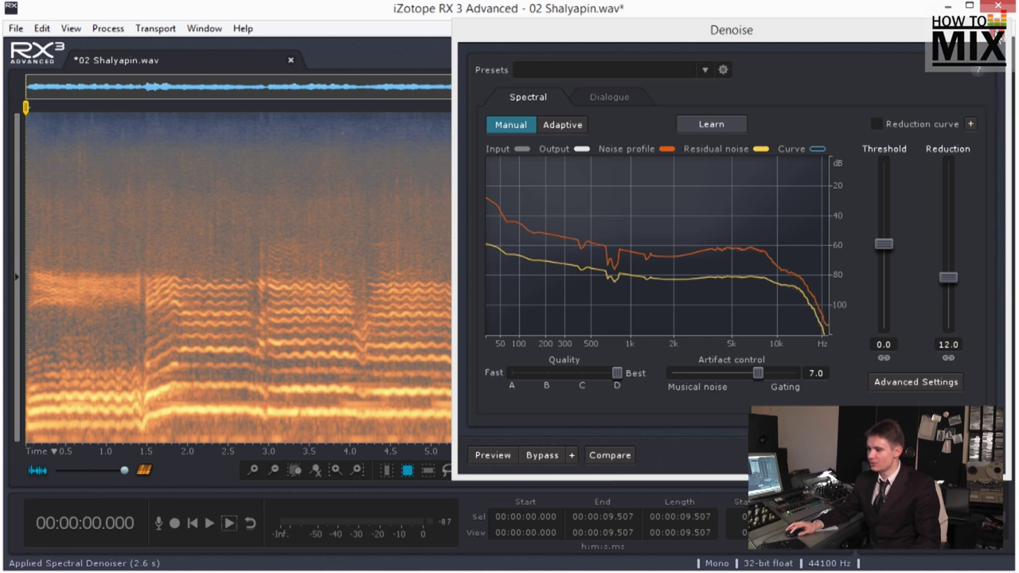
click(997, 30)
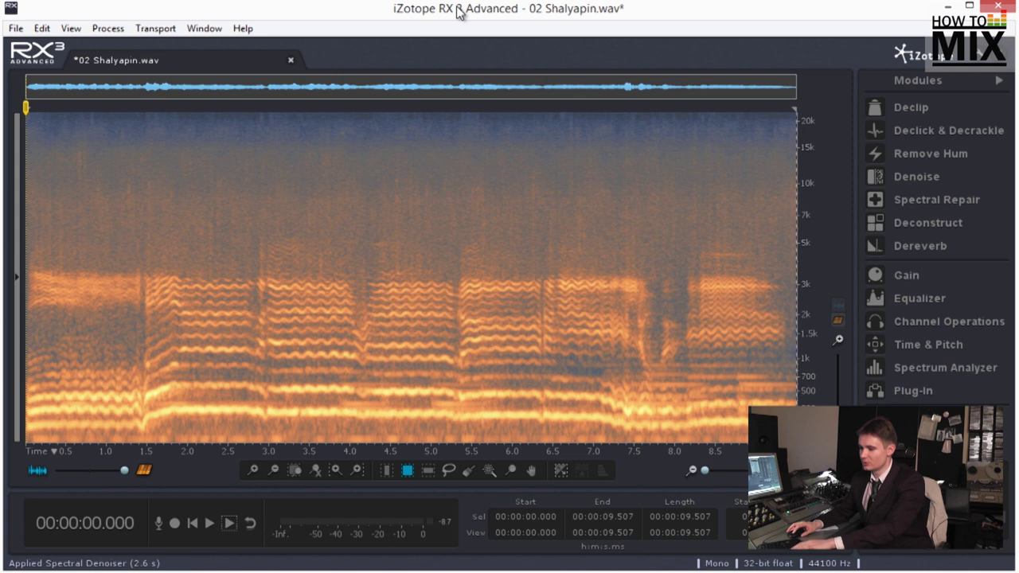
key(space)
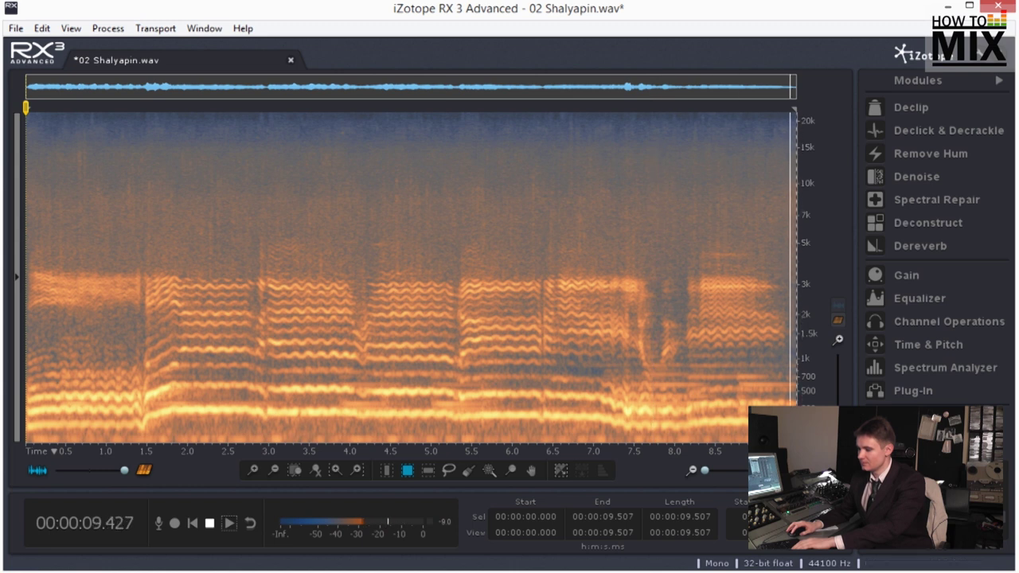
Compare the original with the restored sound by undoing all the processing, playing the recording and redoing the processing
key(ctrl+z)
key(space)
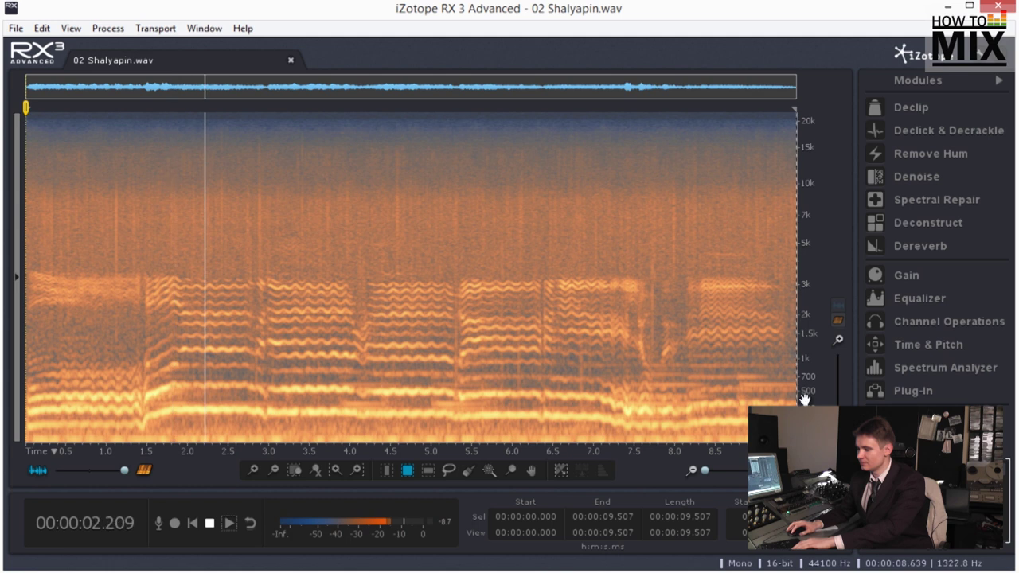
key(ctrl+y)
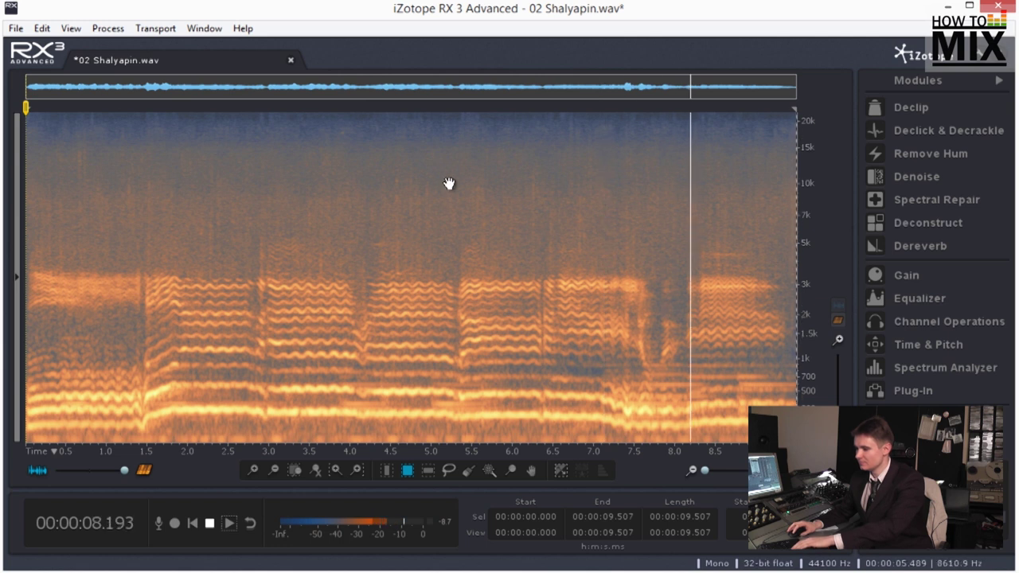
key(space)
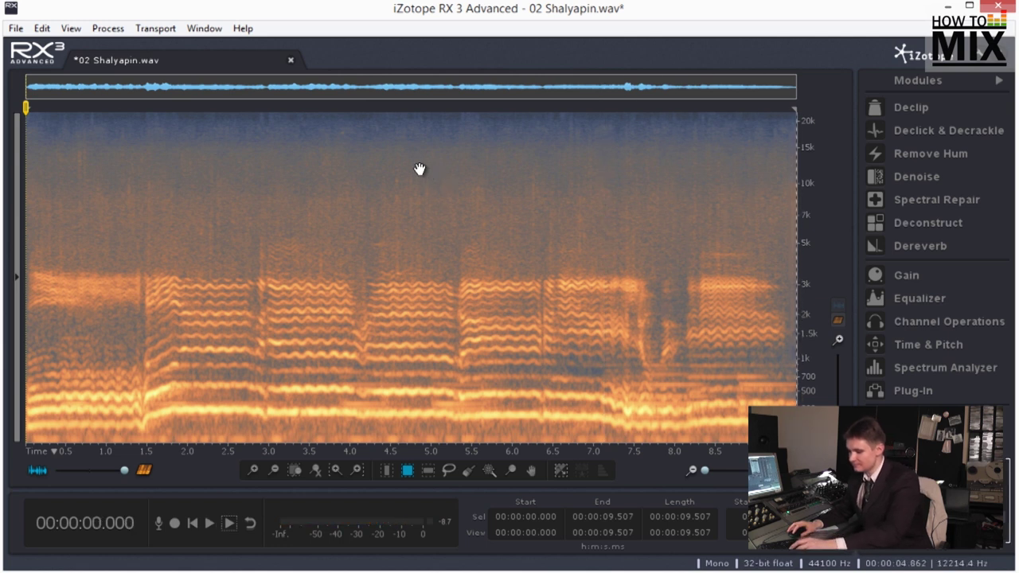
Close 02 Shalyapin.wav without saving its changes and open 04 Dymok.wav
key(ctrl+w)
click(528, 359)
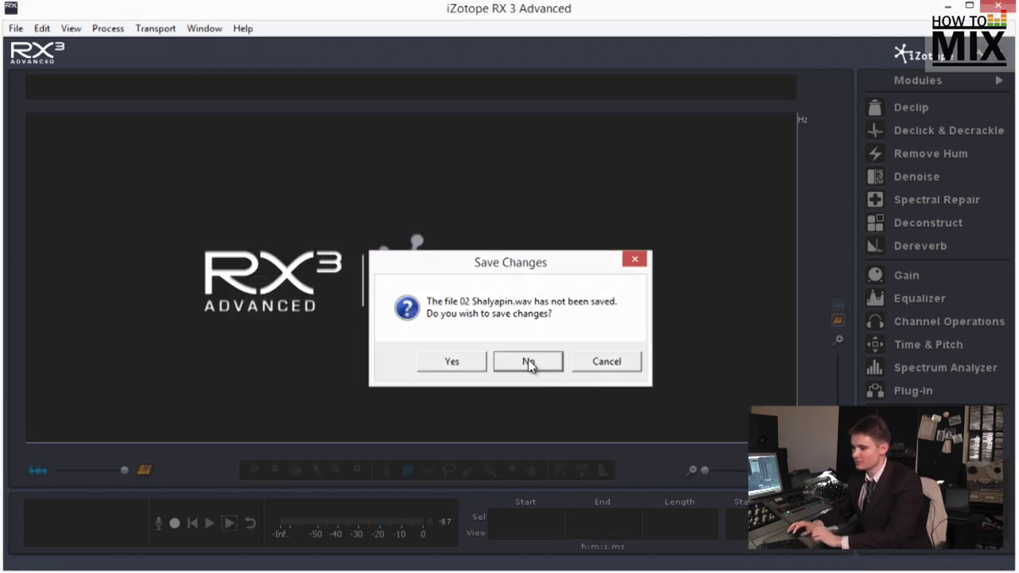
click(23, 30)
click(37, 83)
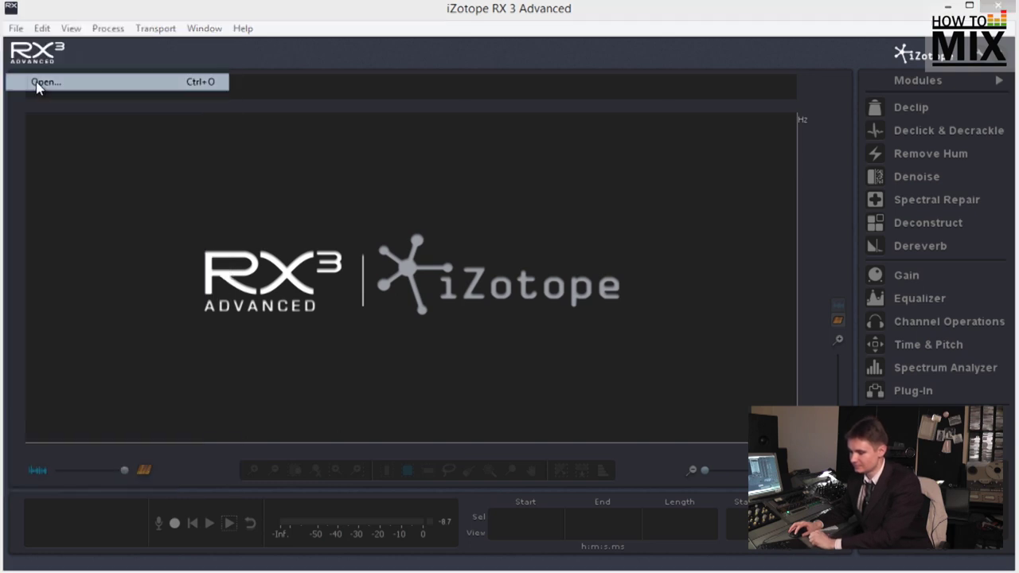
double_click(143, 185)
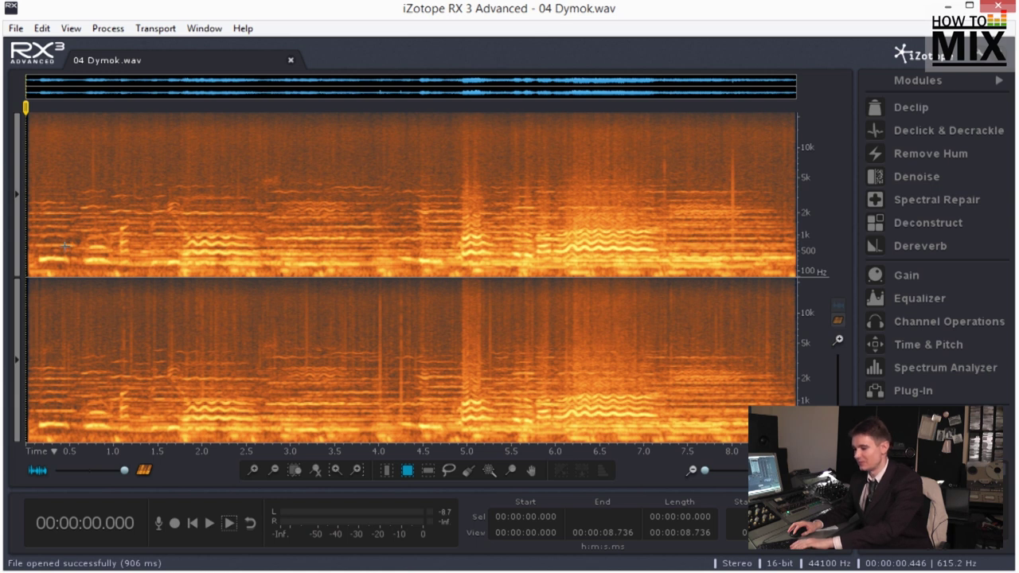
Play the recording, overlay the waveform on the spectrogram, and play a passage from 6.000 s
key(space)
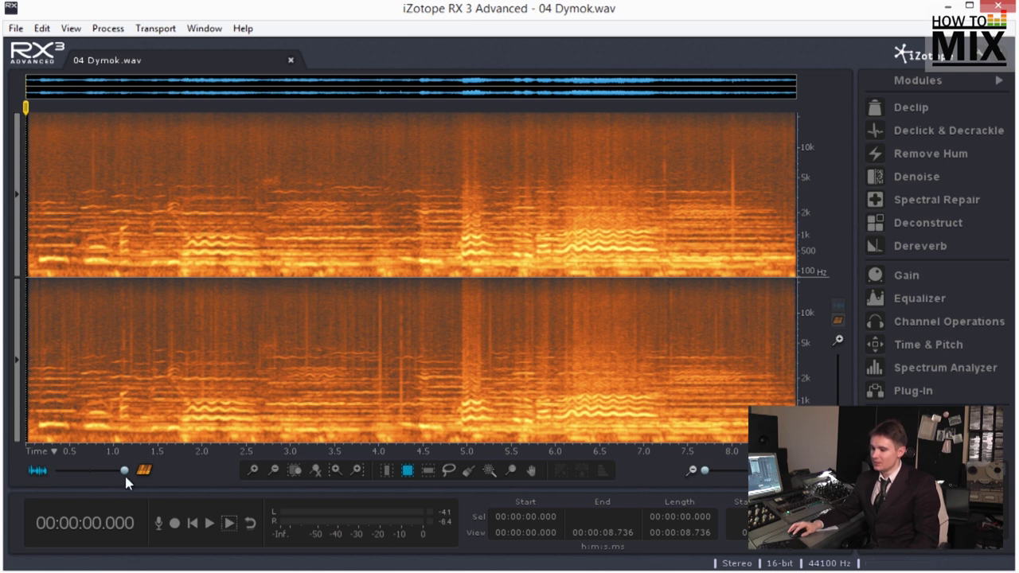
drag(119, 472, 91, 474)
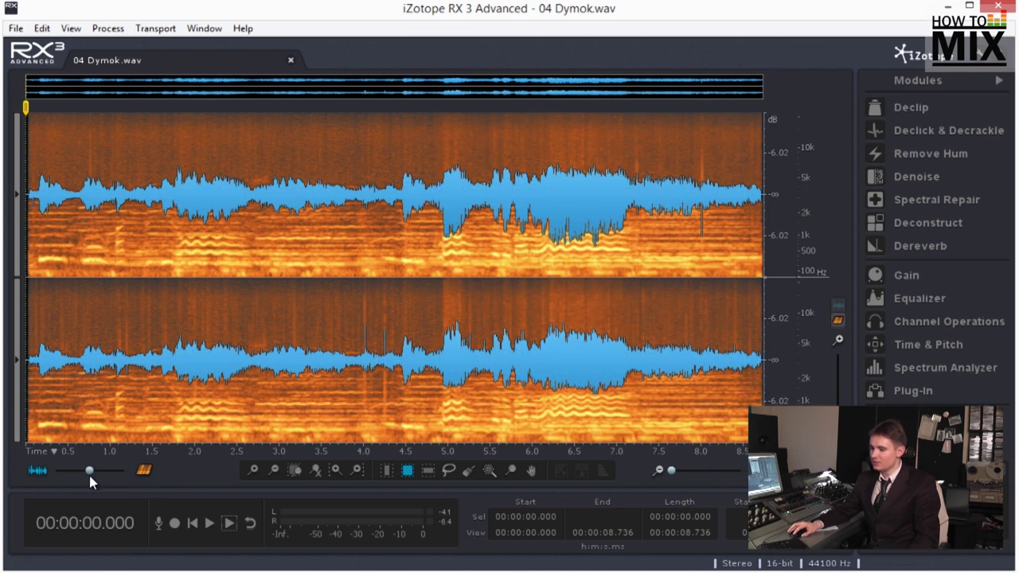
text(6)
key(Return)
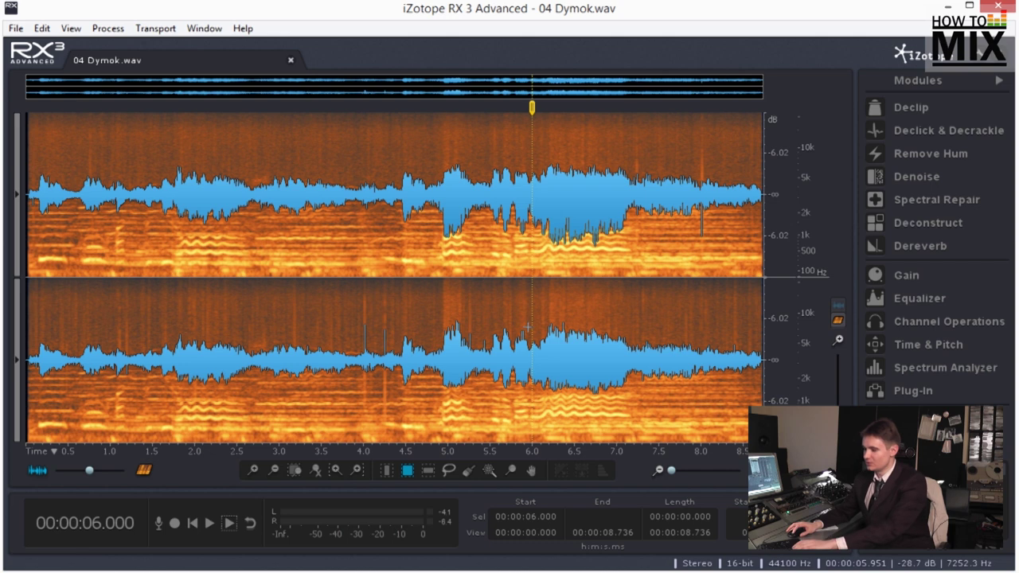
key(space)
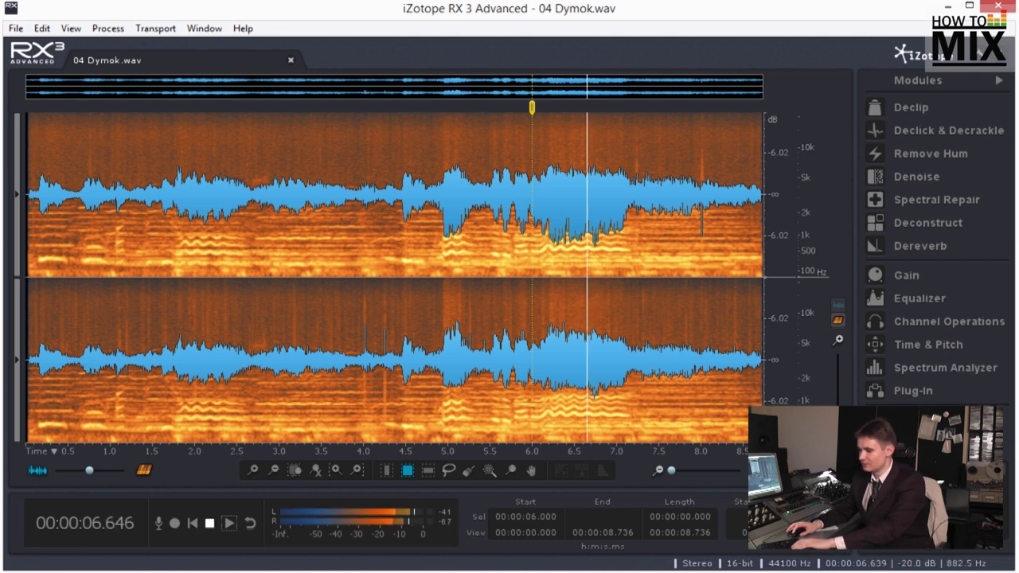
key(space)
Examine the waveform's shape in both channels around 6.33 s, then restore the spectrogram-only display with the playhead at the start
key(ctrl+Up)
key(ctrl+Up)
key(ctrl+Up)
key(ctrl+Up)
key(ctrl+Up)
key(ctrl+Up)
key(ctrl+Up)
key(ctrl+Up)
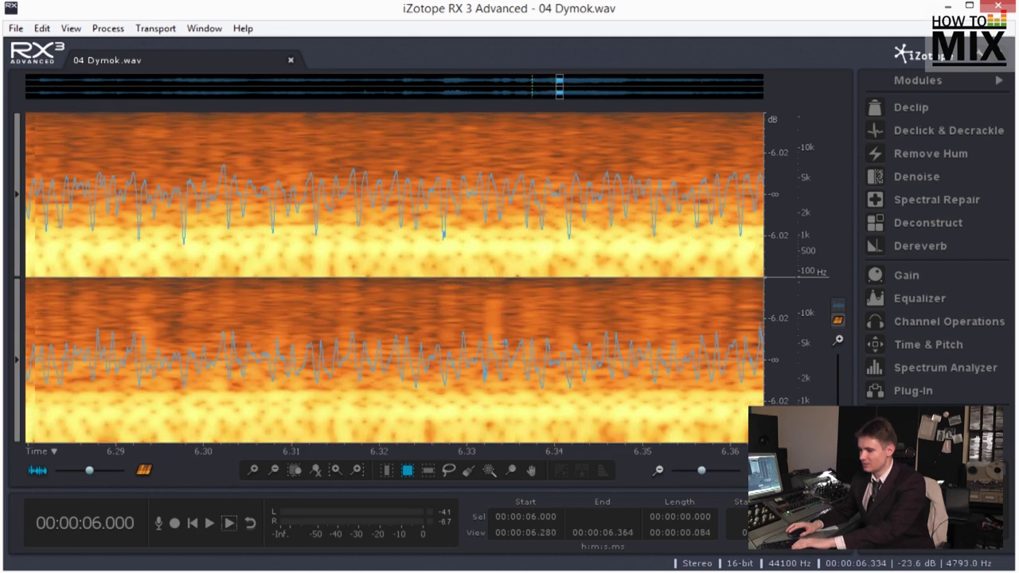
key(ctrl+Up)
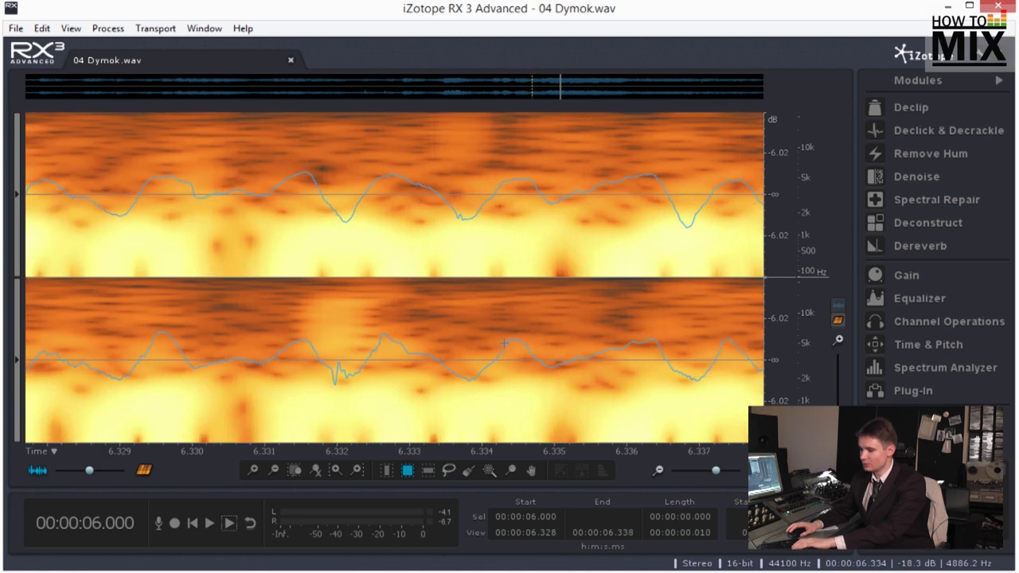
key(ctrl+Down)
key(ctrl+Down)
key(ctrl+Down)
key(ctrl+Down)
key(ctrl+Down)
key(ctrl+Down)
key(ctrl+Down)
key(ctrl+Down)
key(ctrl+Down)
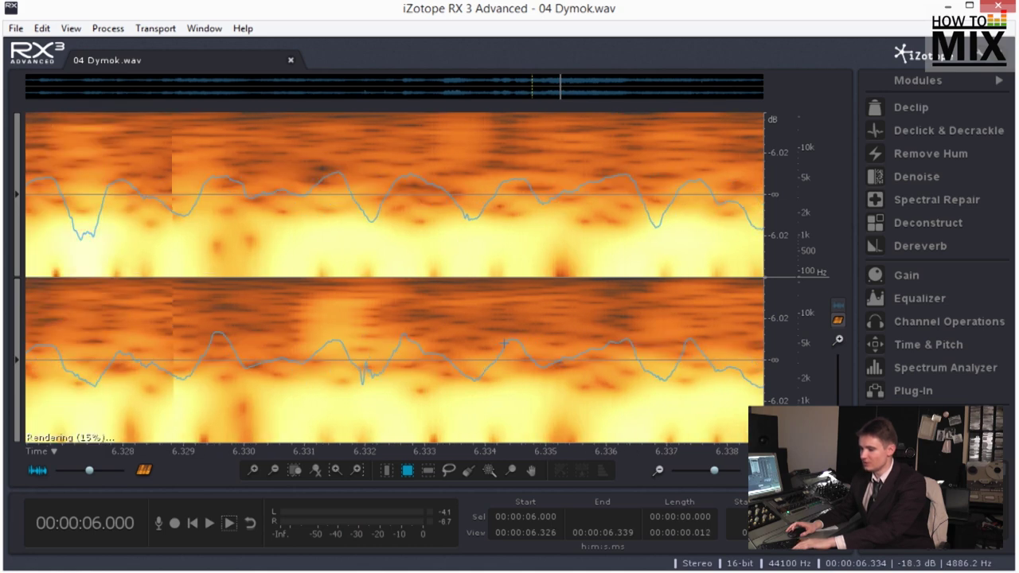
key(ctrl+Down)
key(ctrl+Down)
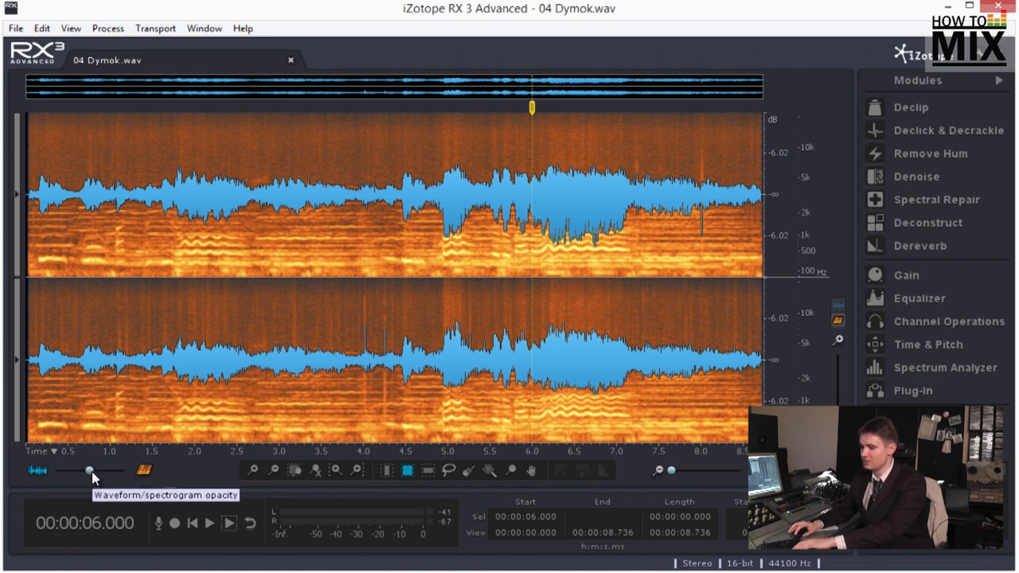
drag(94, 470, 128, 470)
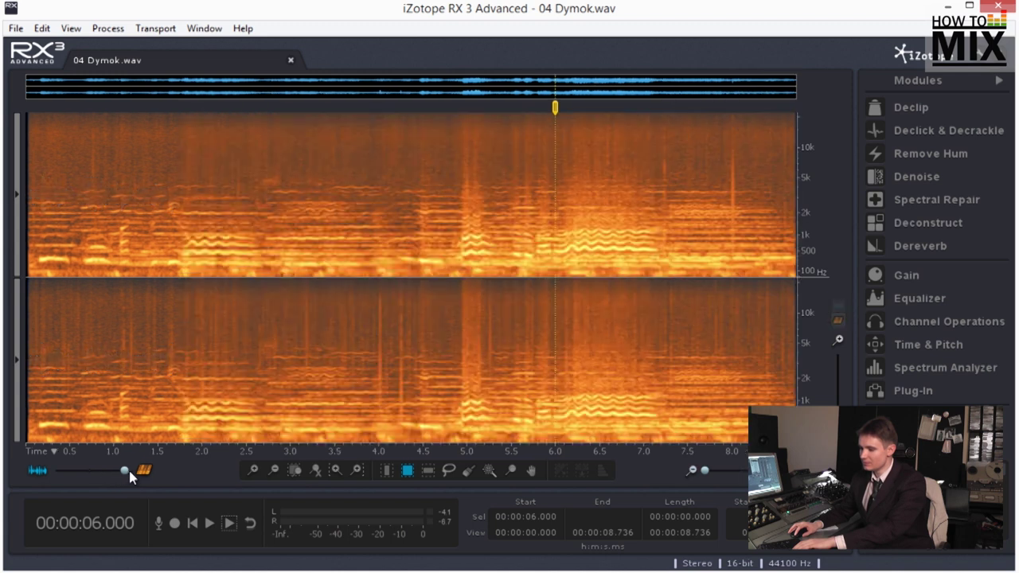
click(25, 311)
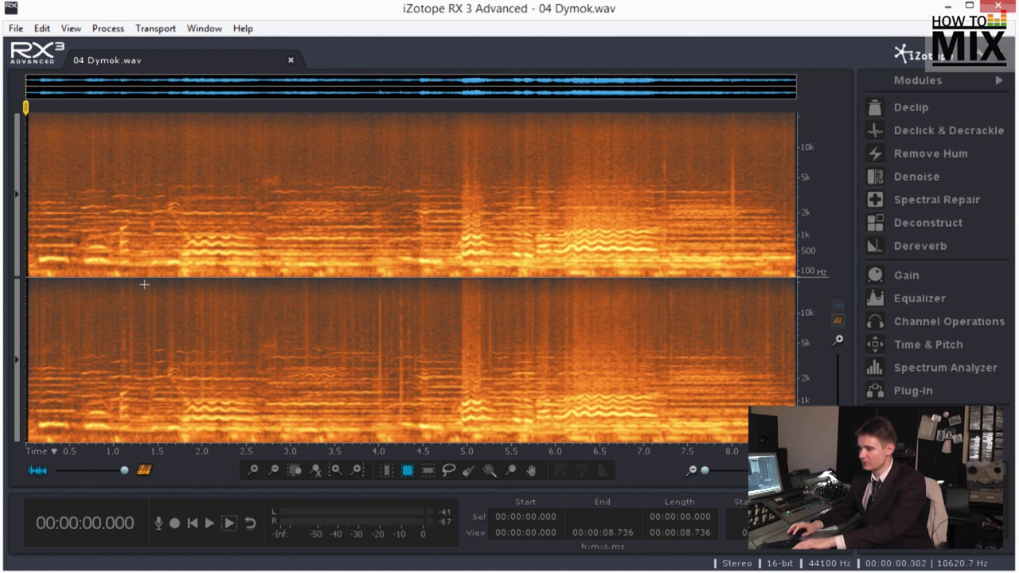
Apply Declick twice to the whole recording with the M-band (random clicks) algorithm, click type Click and sensitivity 5.9
click(888, 130)
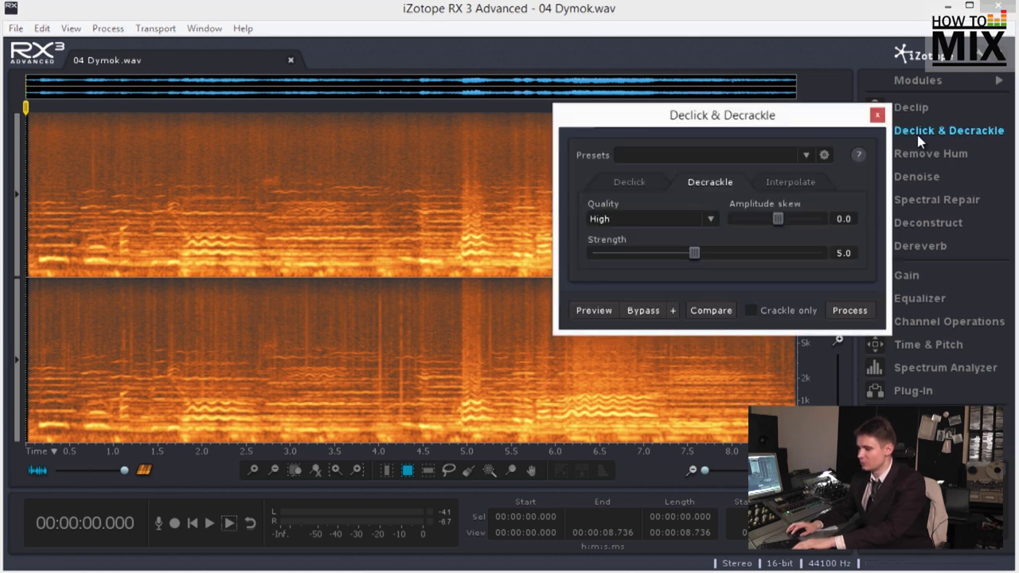
click(635, 185)
drag(691, 254, 715, 257)
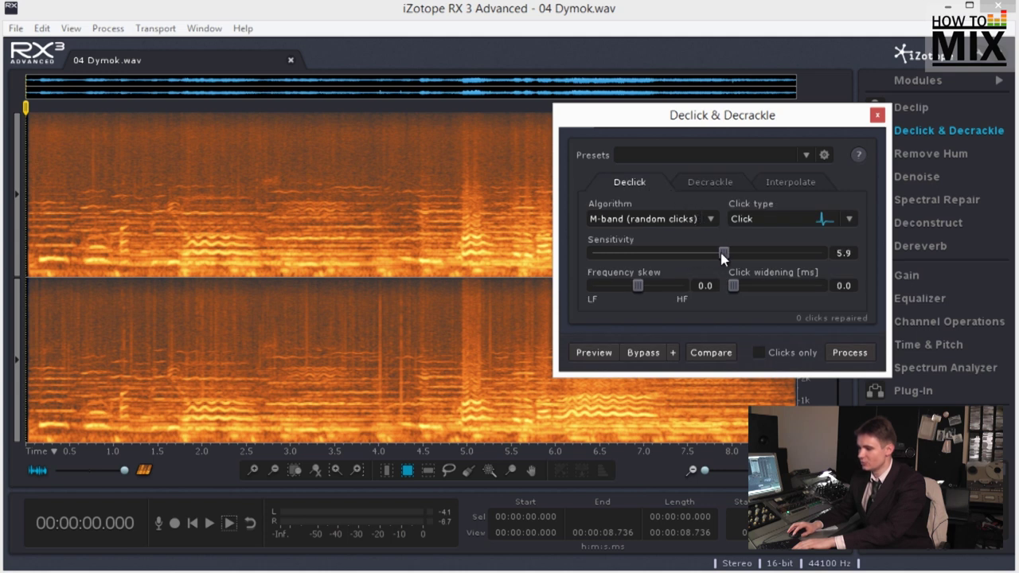
click(850, 353)
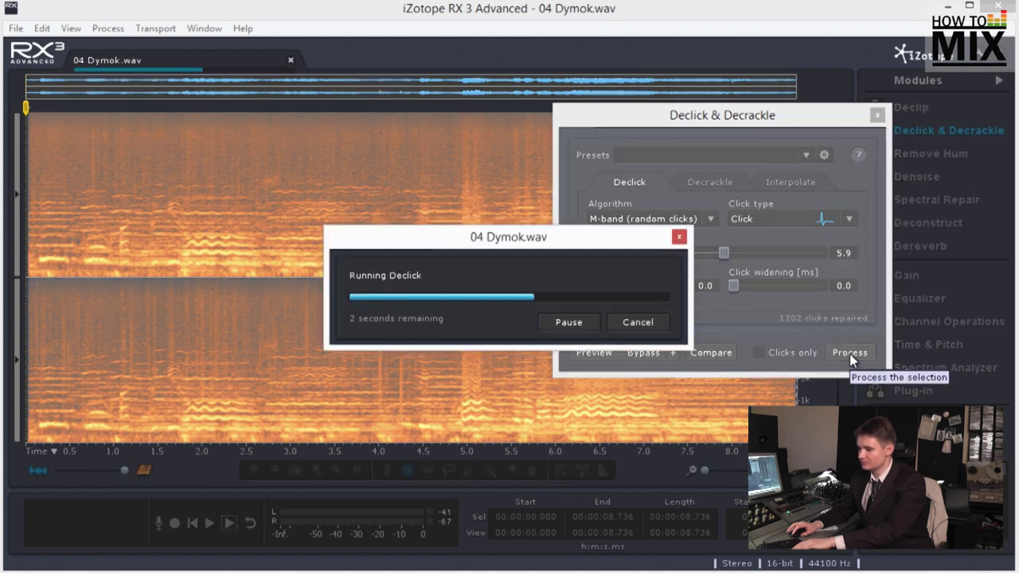
click(849, 353)
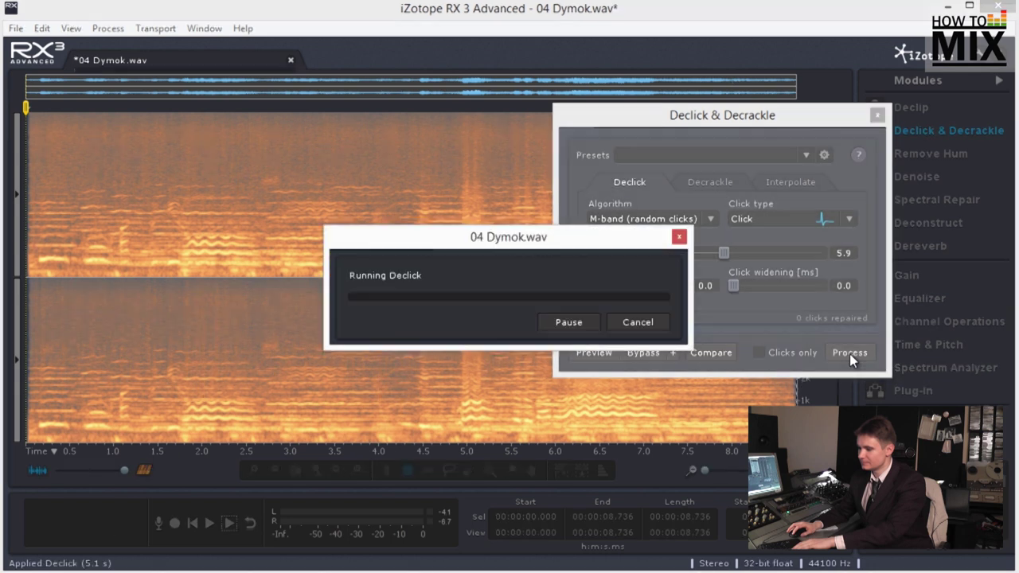
Apply Decrackle to the whole recording at High quality with strength 6.9, play it, and close the module
click(711, 184)
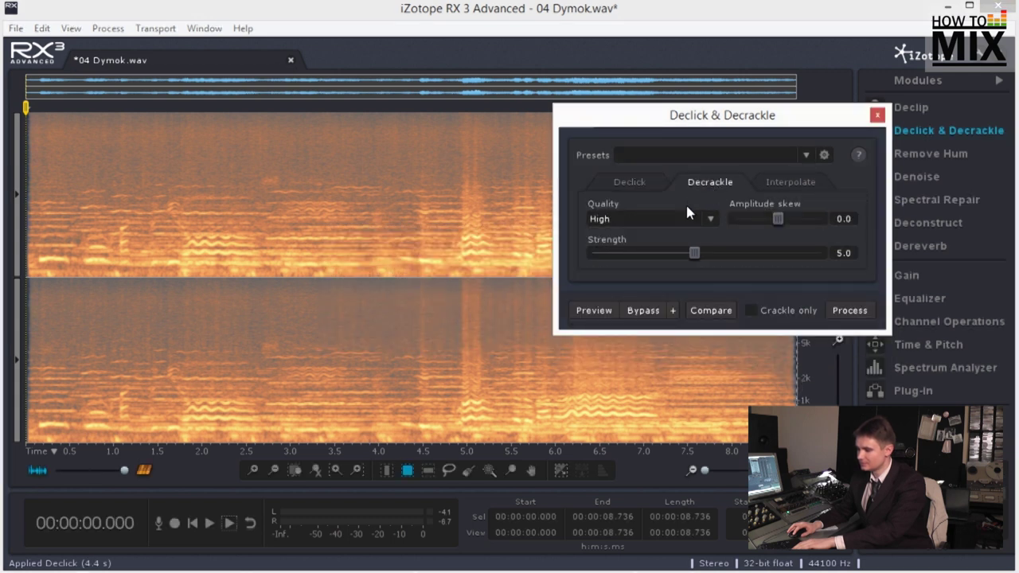
drag(695, 253, 718, 253)
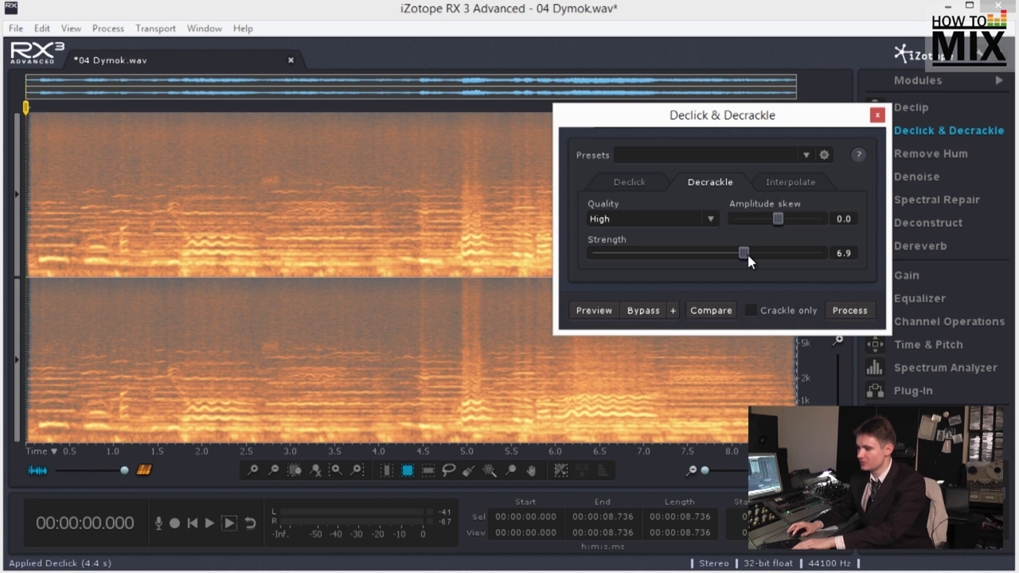
click(853, 313)
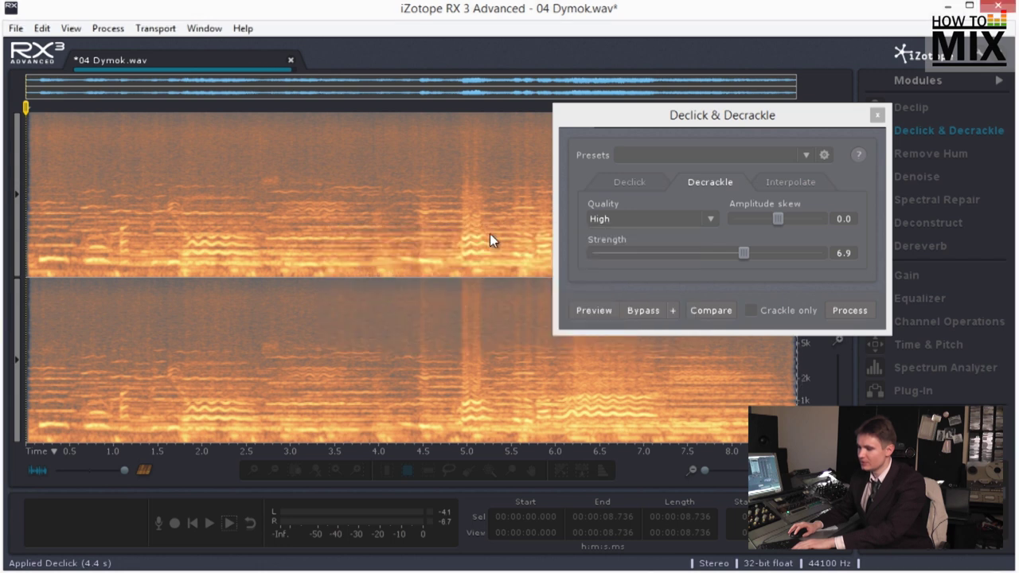
key(space)
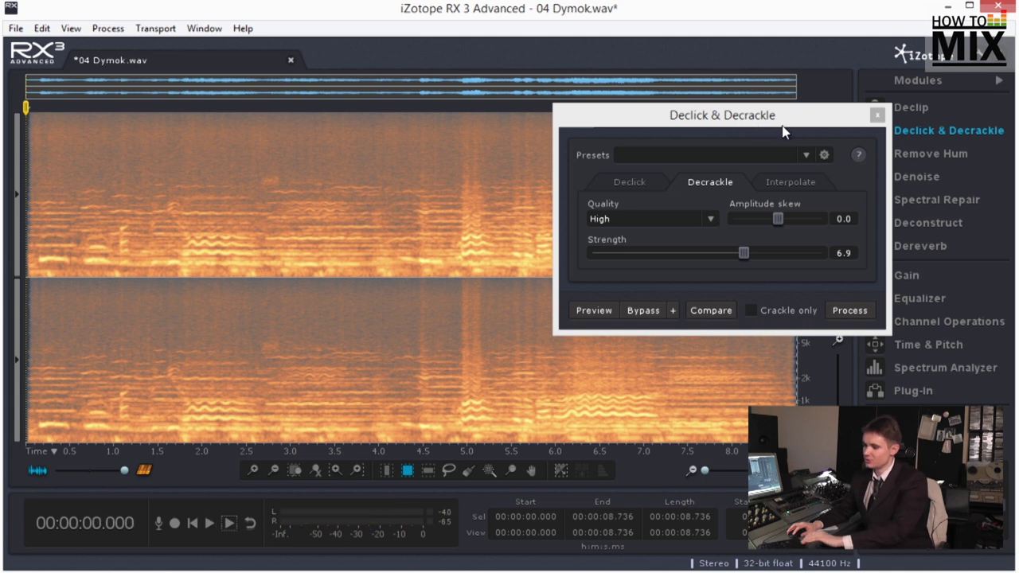
click(876, 115)
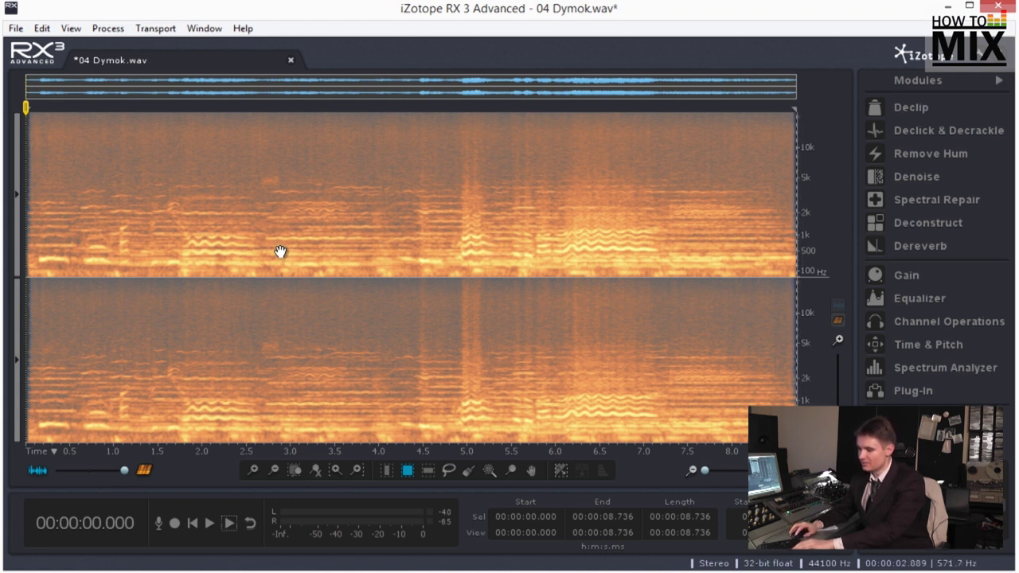
Select the first 4.846 s as a time range and have the Azimuth channel operation estimate its level and delay correction
click(396, 212)
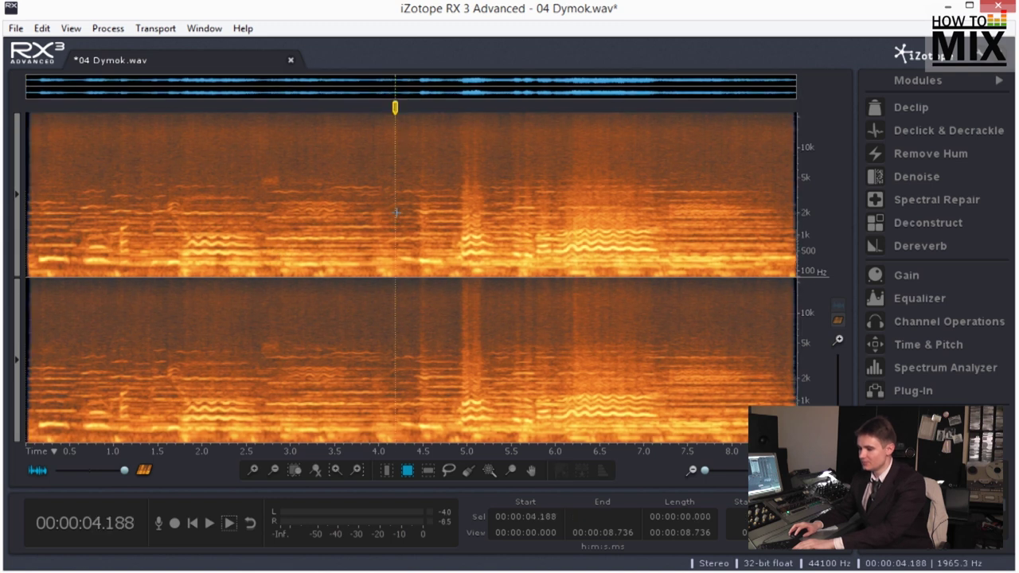
click(408, 215)
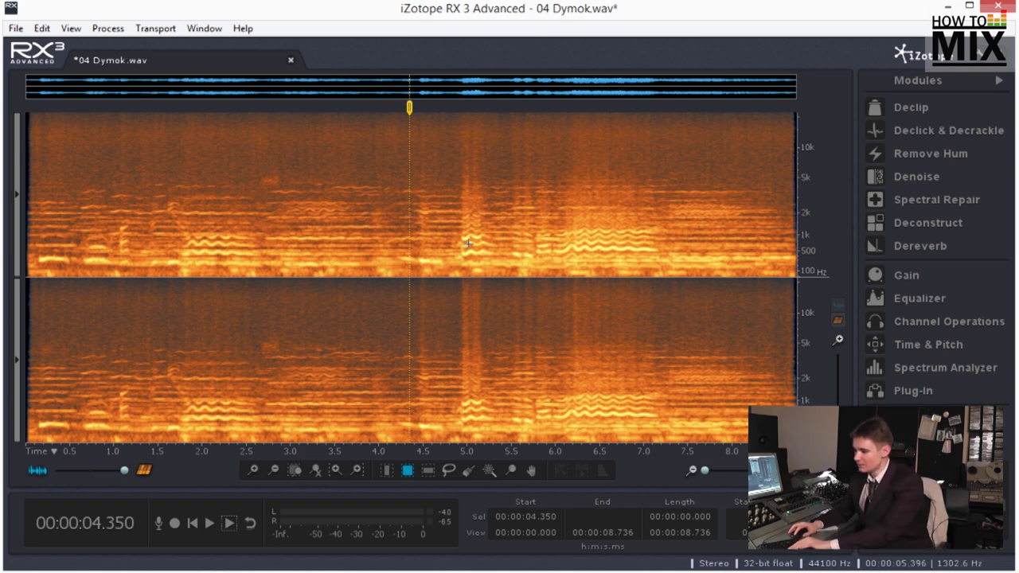
click(387, 470)
drag(453, 239, 24, 239)
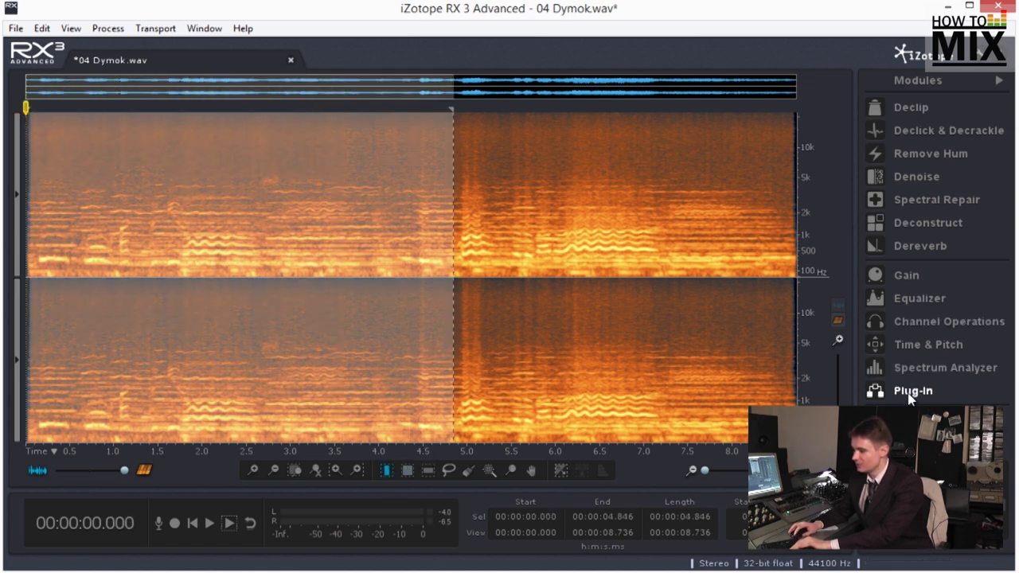
click(933, 325)
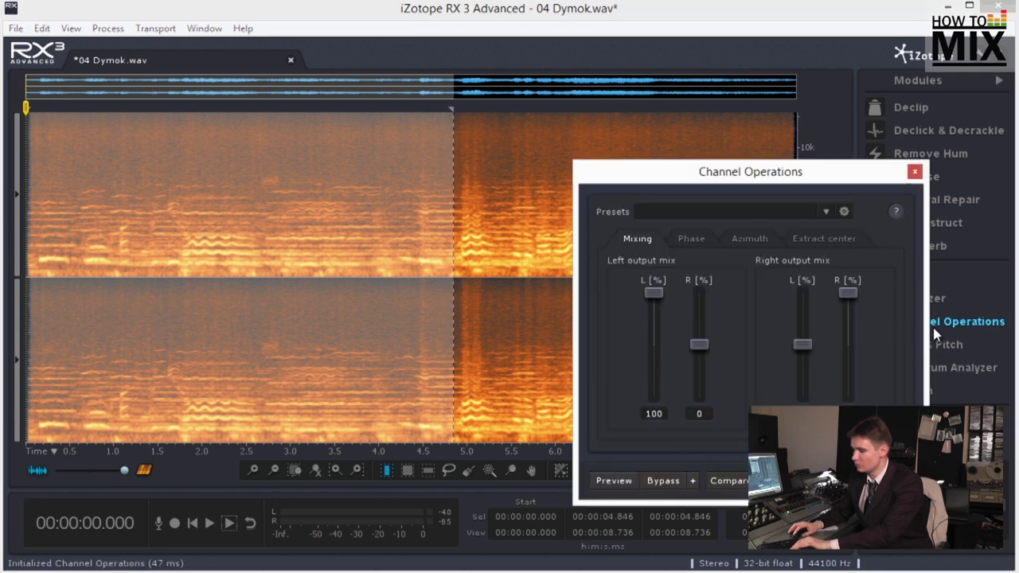
click(753, 240)
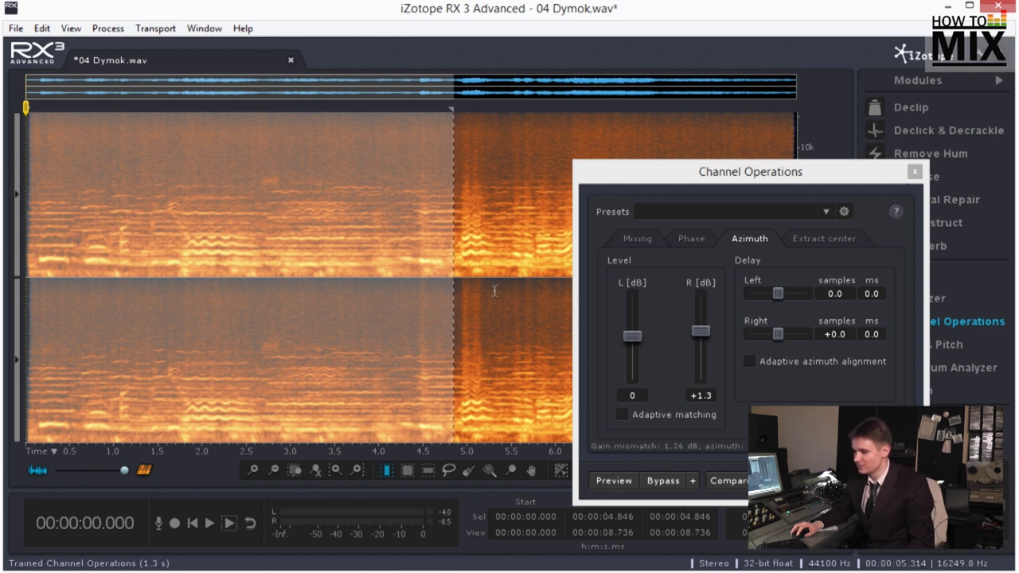
Apply the azimuth correction with left level 0 and right level +1.3 dB to the whole recording and play it
key(ctrl+a)
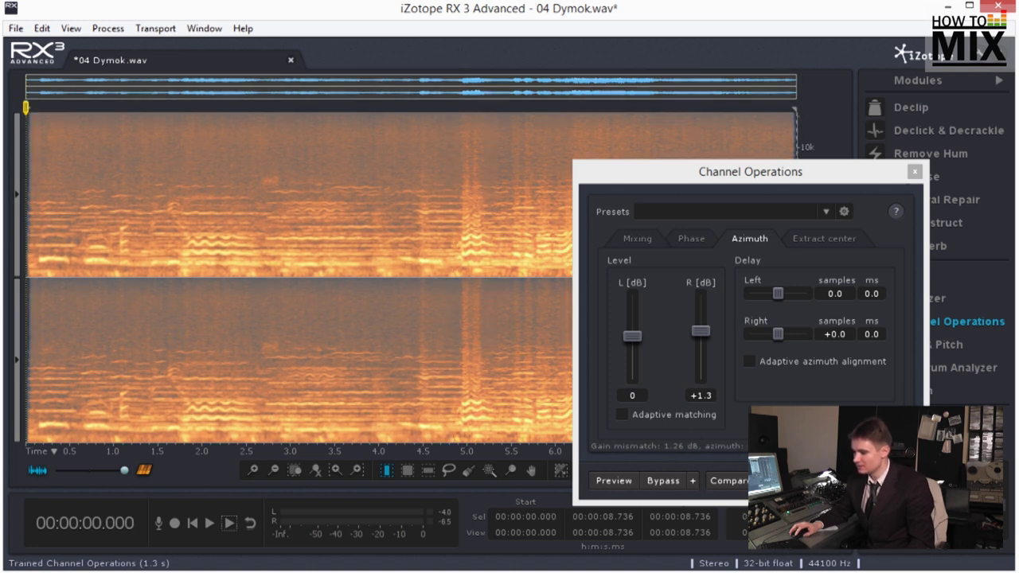
click(884, 480)
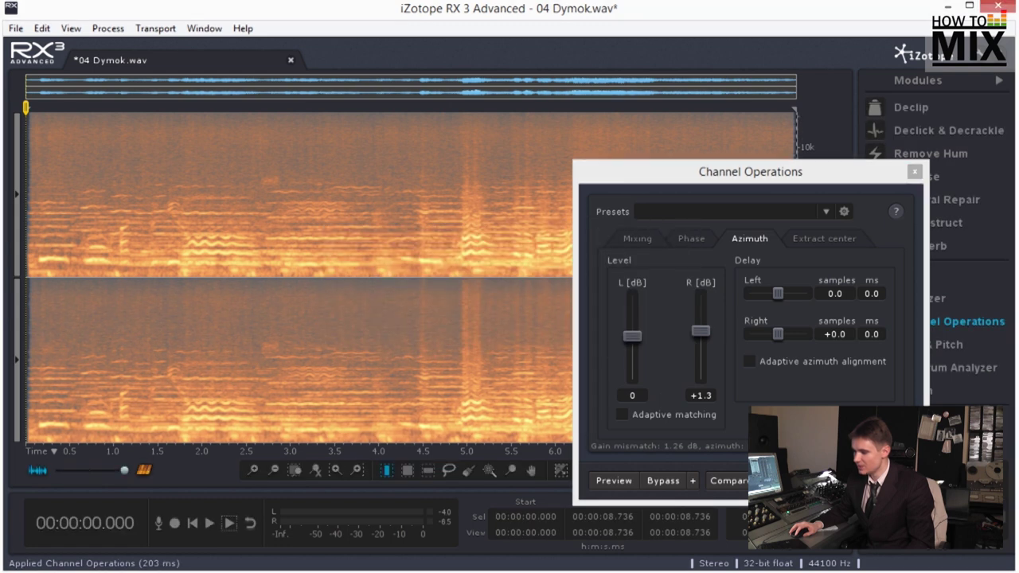
click(915, 173)
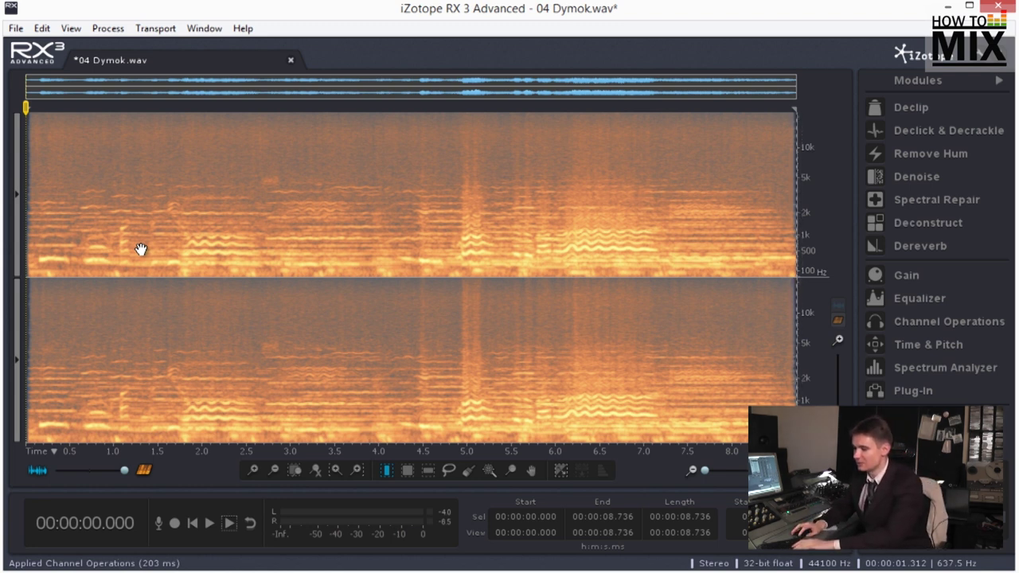
key(space)
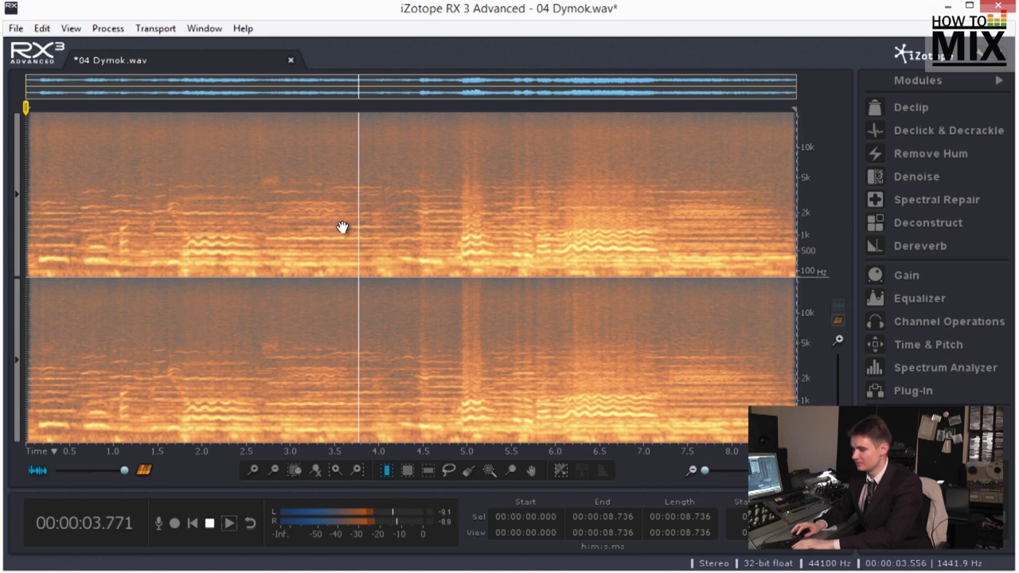
key(space)
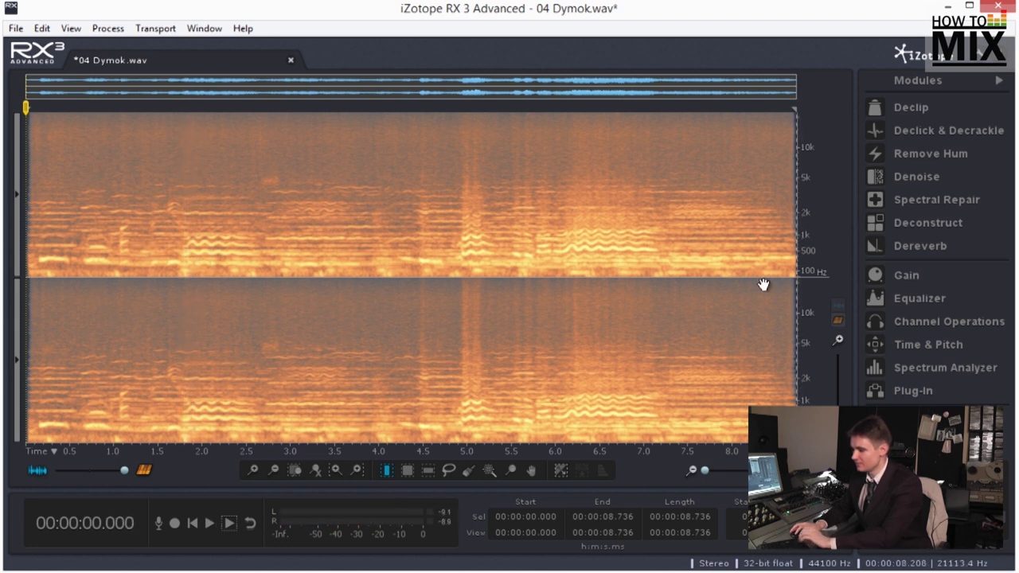
Extract the center of the whole recording with Keep center and reduction strength 1.0, then close Channel Operations
click(926, 325)
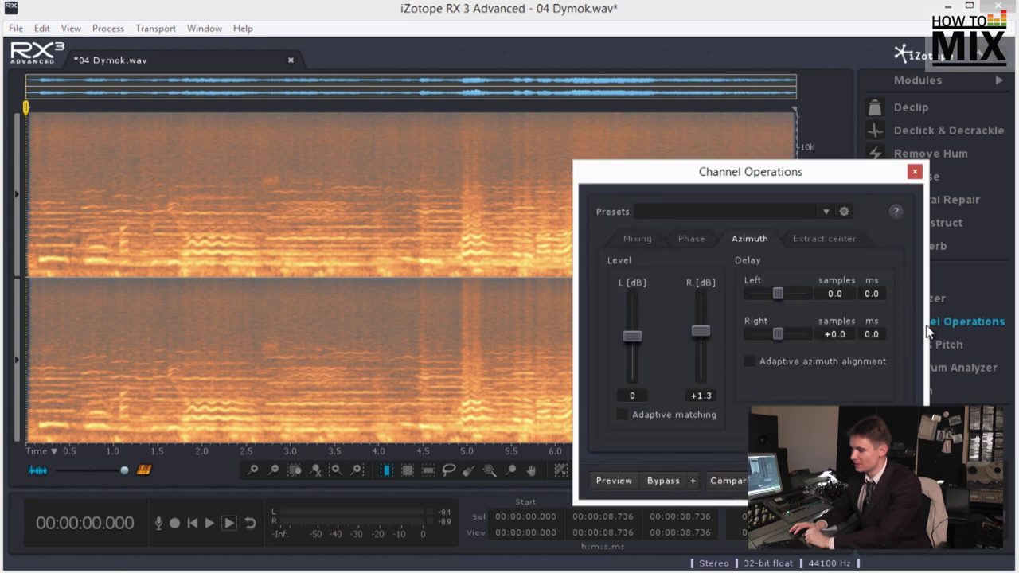
click(818, 247)
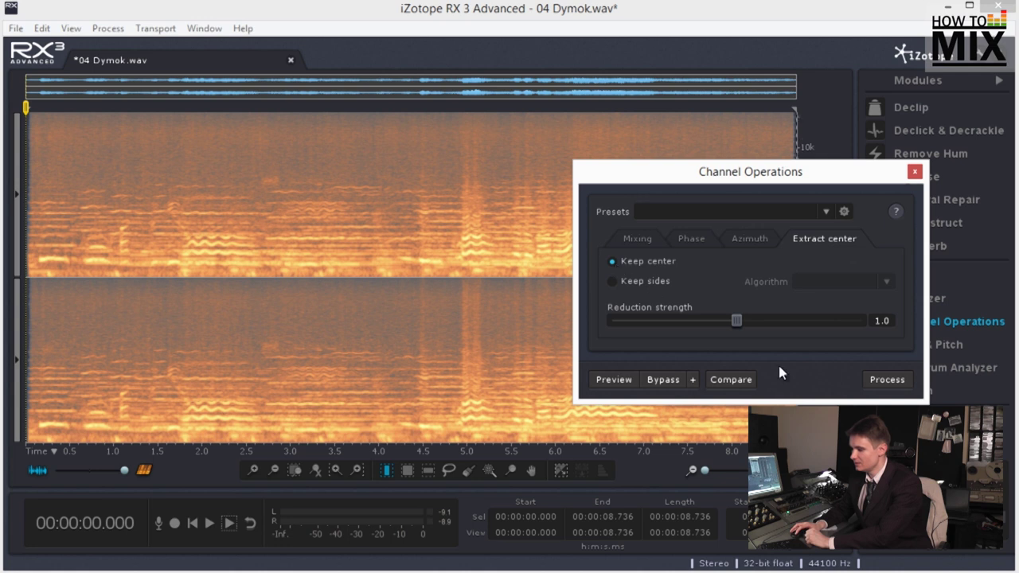
click(887, 380)
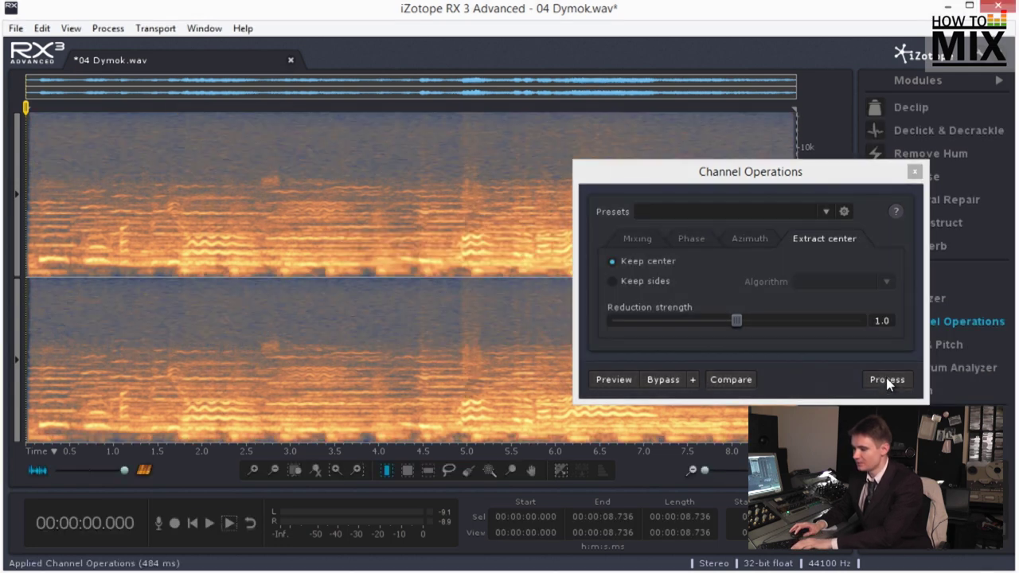
click(914, 172)
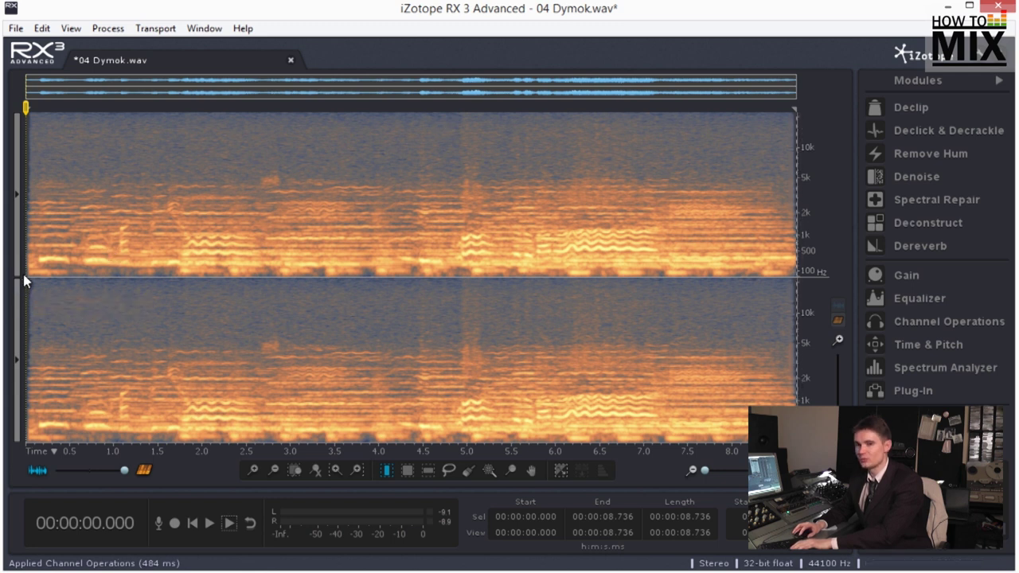
Play the center-extracted recording from the start, clear the selection, and play again from 4.792 s
key(space)
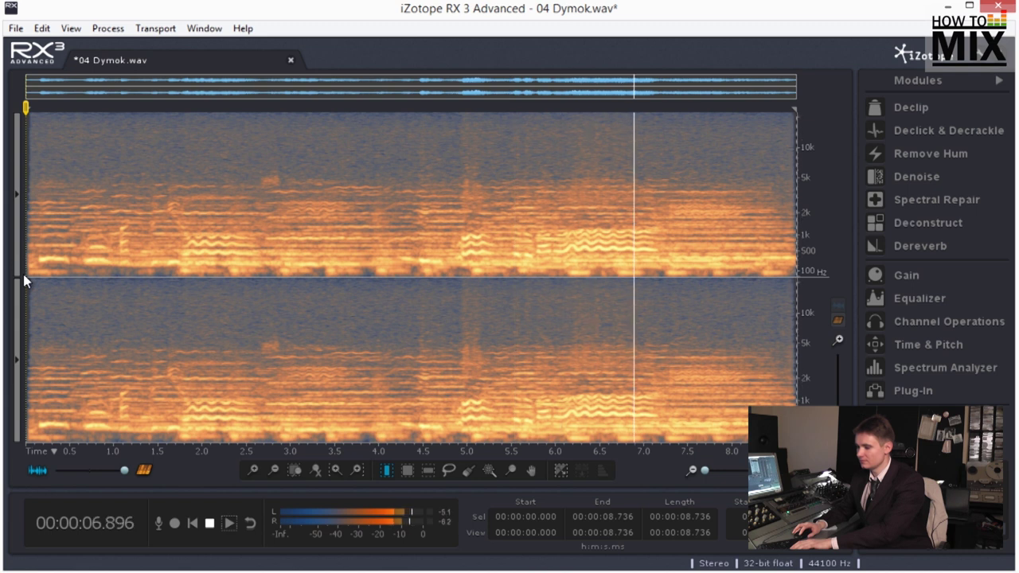
click(420, 300)
click(448, 293)
key(space)
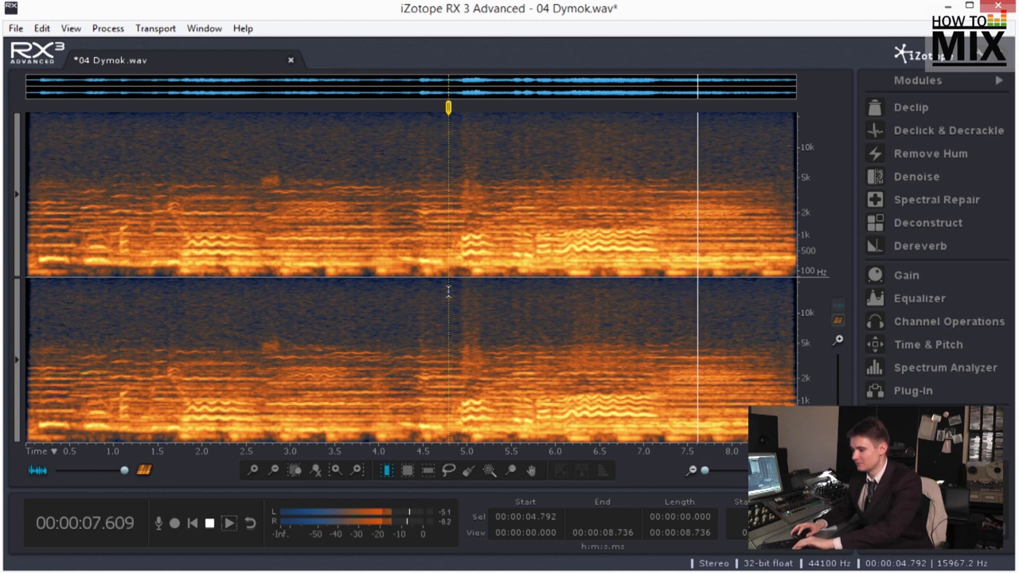
Stop playback, return to the start, then select and copy the entire recording
key(space)
click(27, 279)
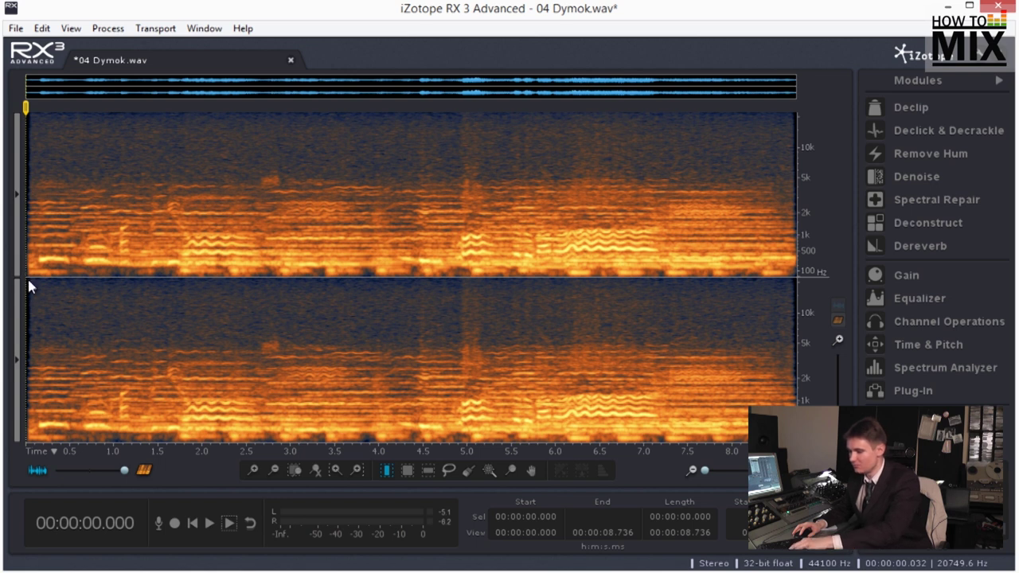
key(ctrl+a)
key(ctrl+c)
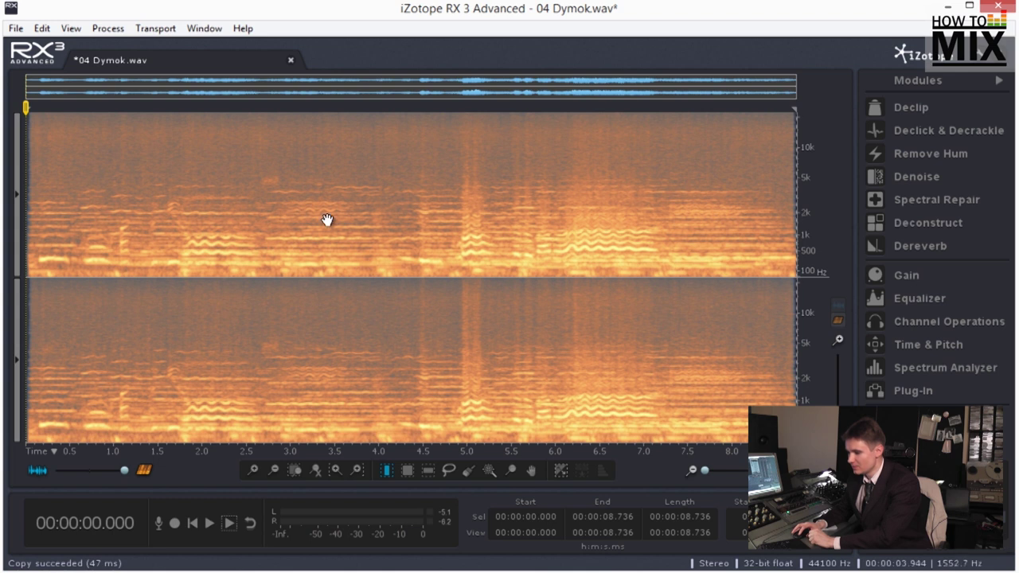
Clear the selection, play the recording from 4.440 s, and stop playback
click(459, 294)
click(462, 286)
click(417, 285)
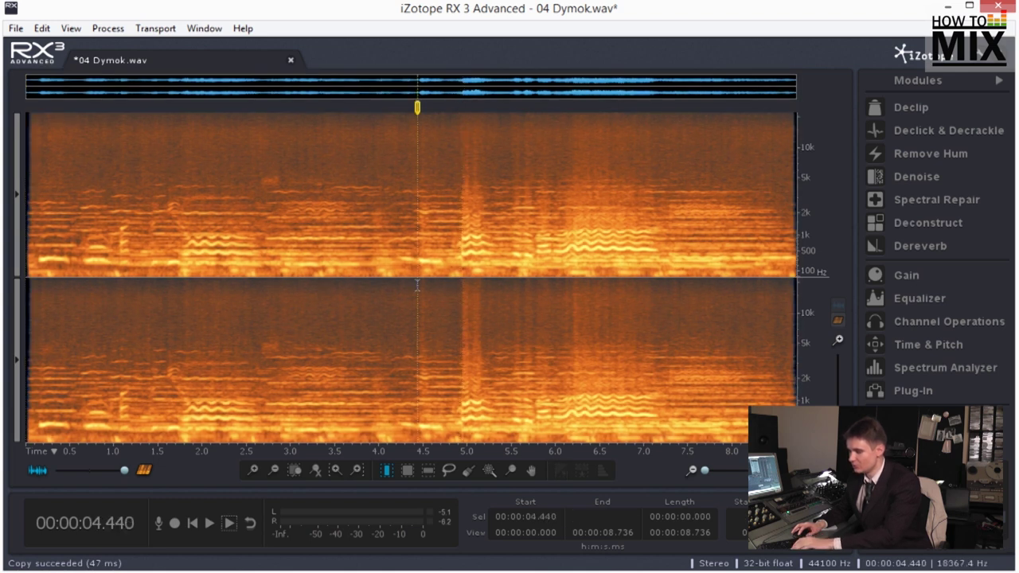
key(space)
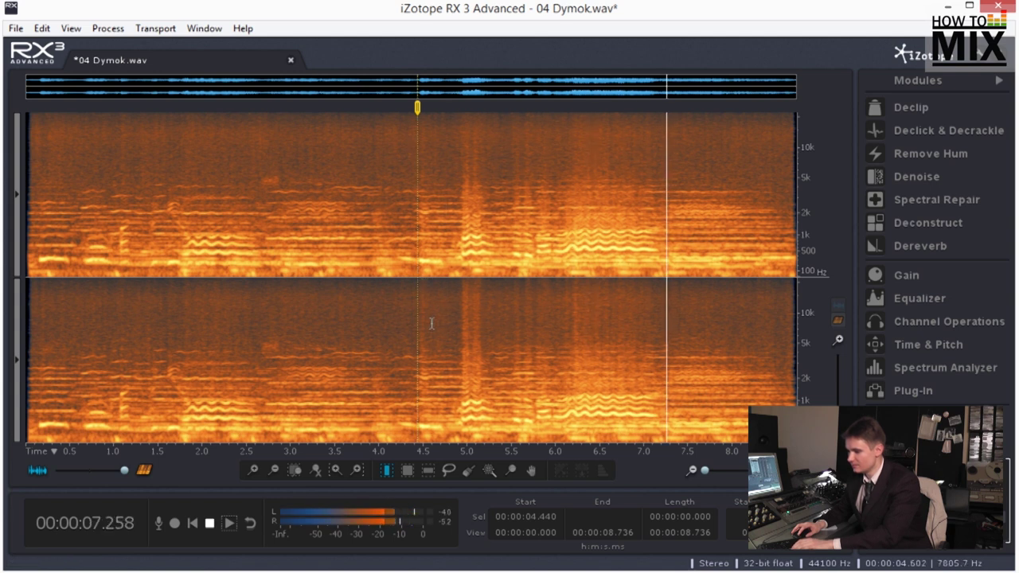
key(space)
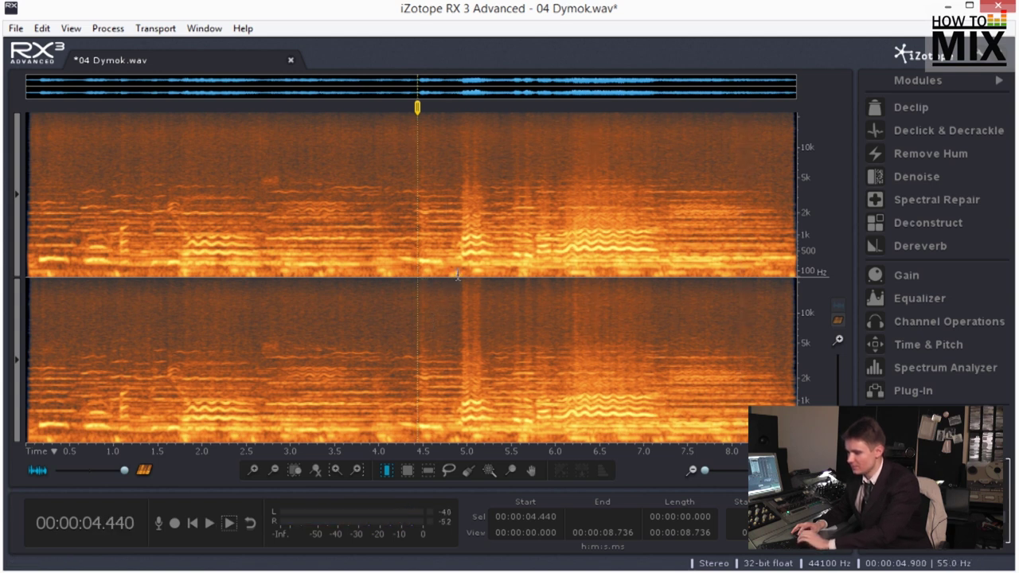
Make a time-frequency selection from 4.936 to 5.152 s above about 1.7 kHz in both channels and open the Deconstruct module
click(407, 470)
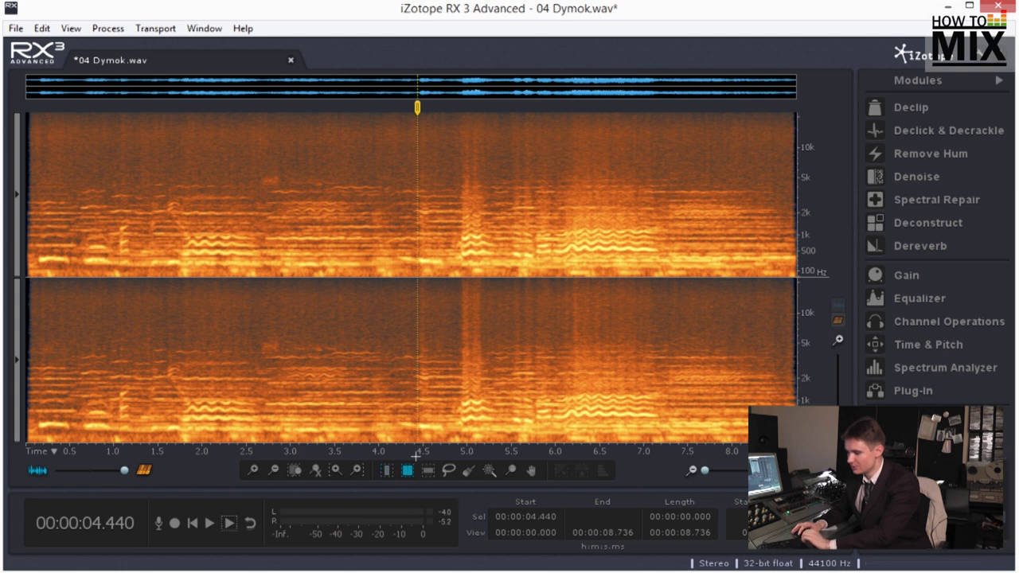
drag(462, 280, 479, 384)
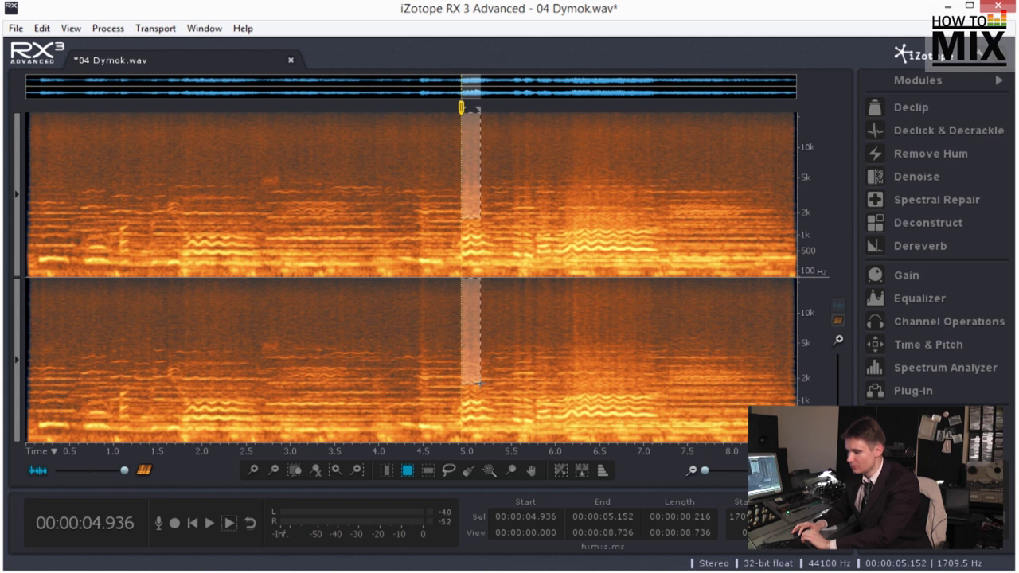
click(926, 226)
drag(748, 63, 649, 126)
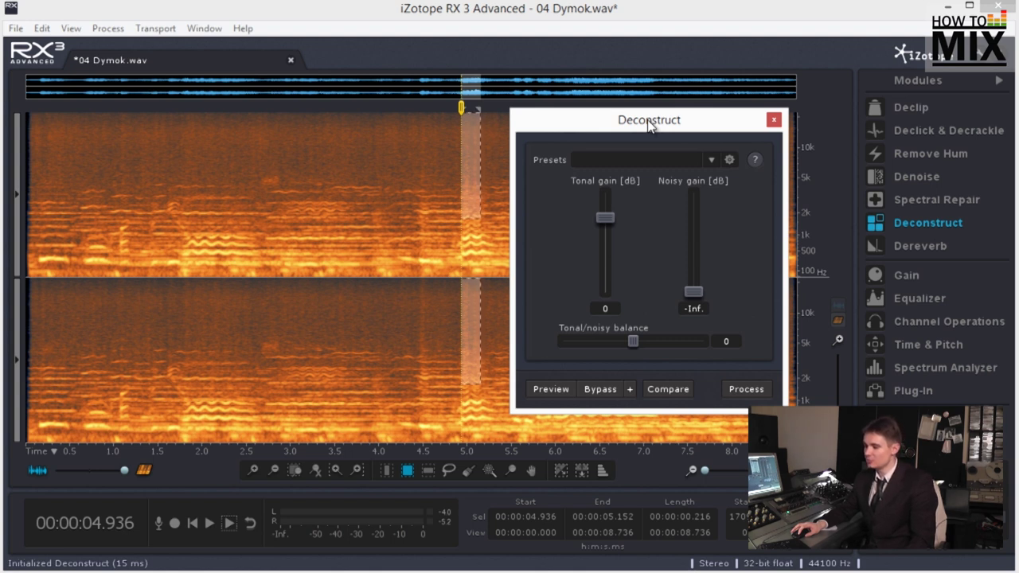
Try Deconstruct on the whole recording with tonal gain 0 dB and noisy gain -Inf, and play the result
click(413, 320)
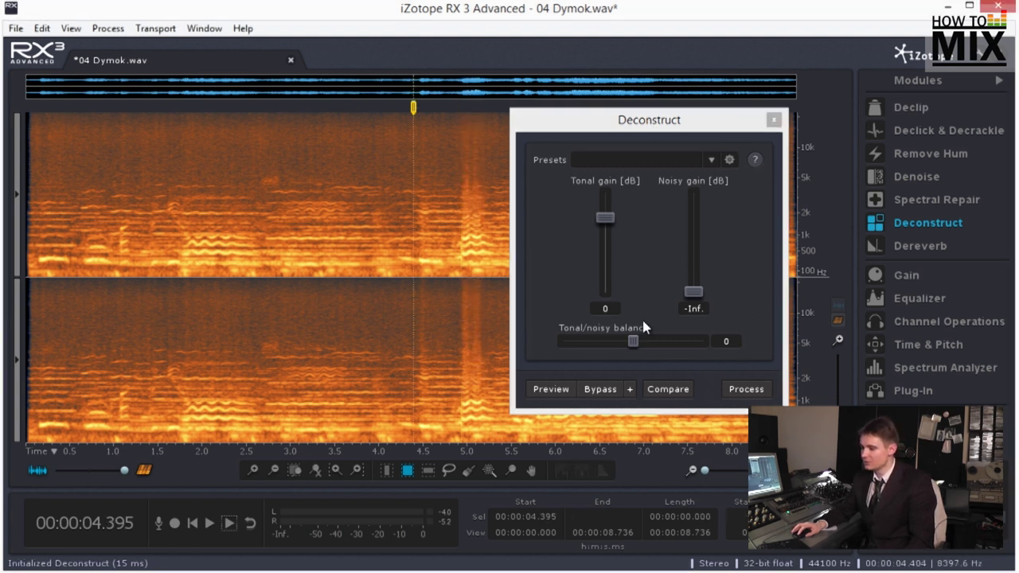
click(746, 389)
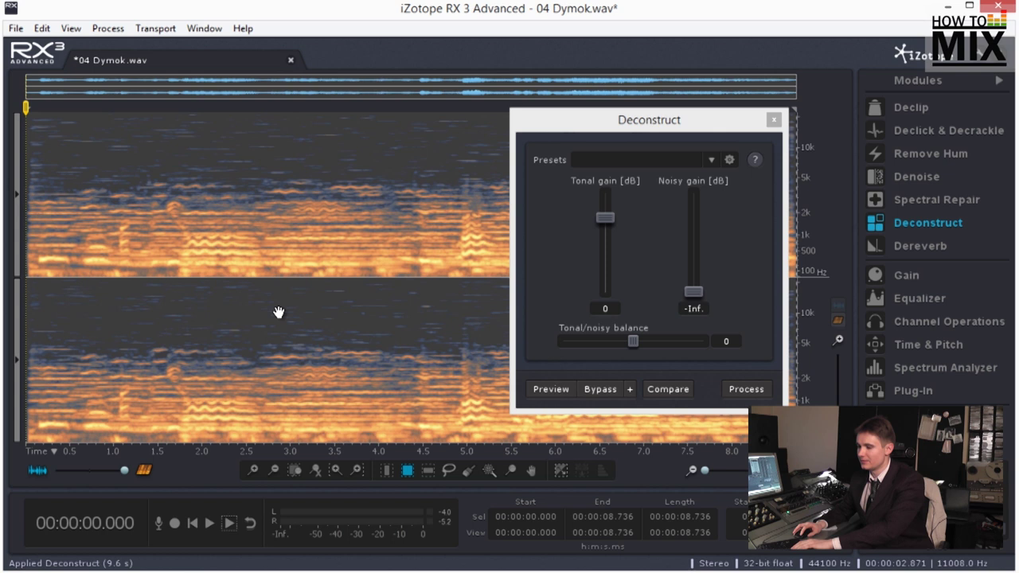
key(space)
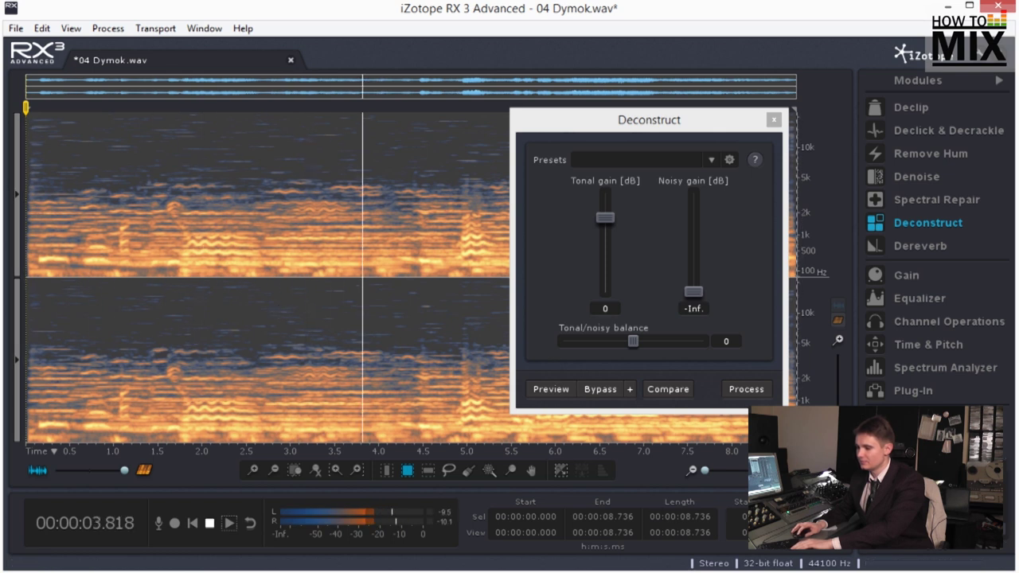
key(space)
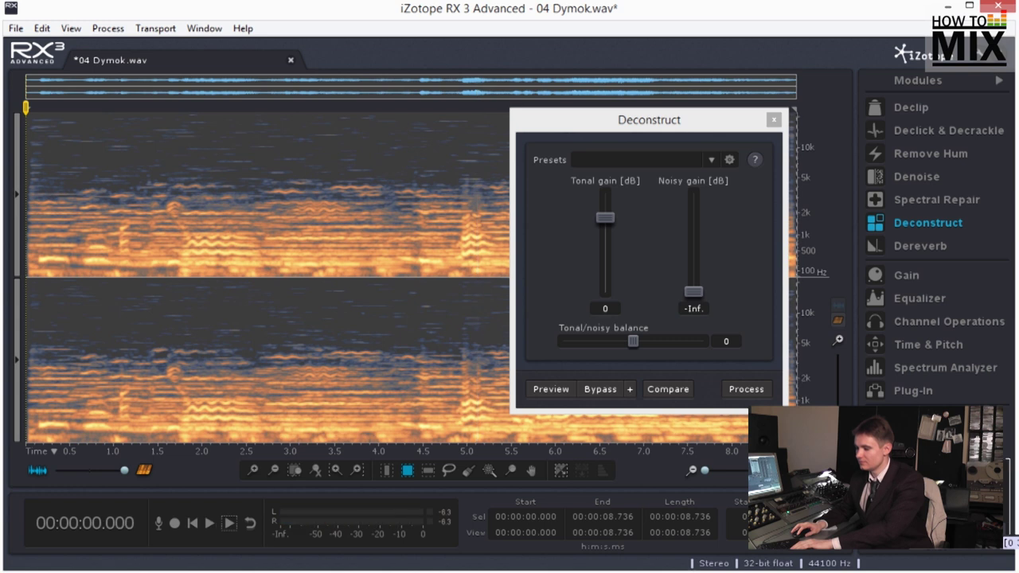
click(458, 288)
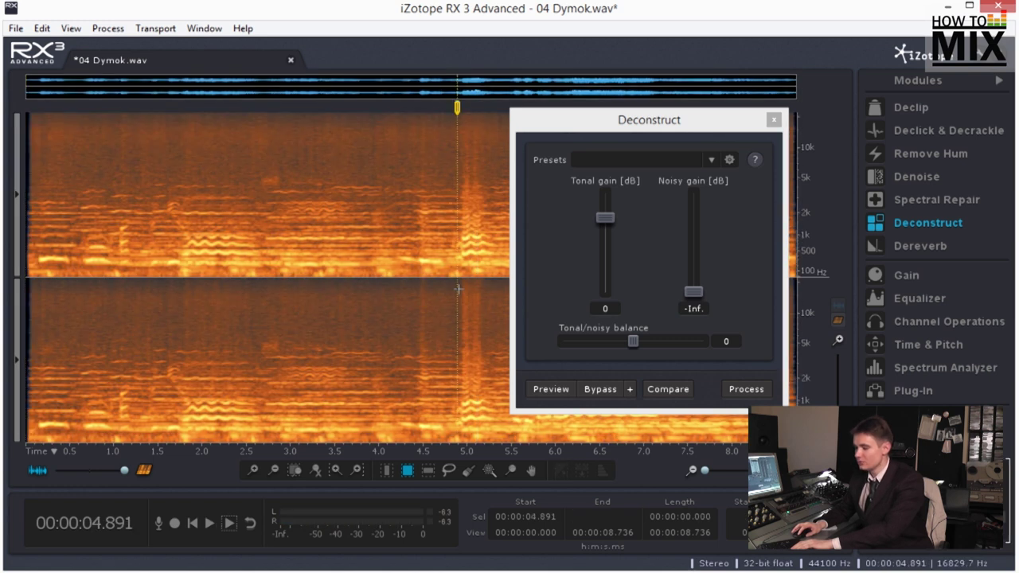
Select the high frequencies from 4.927 to 5.161 s and apply Deconstruct with tonal gain 0 dB and noisy gain -6 dB
drag(560, 125, 761, 122)
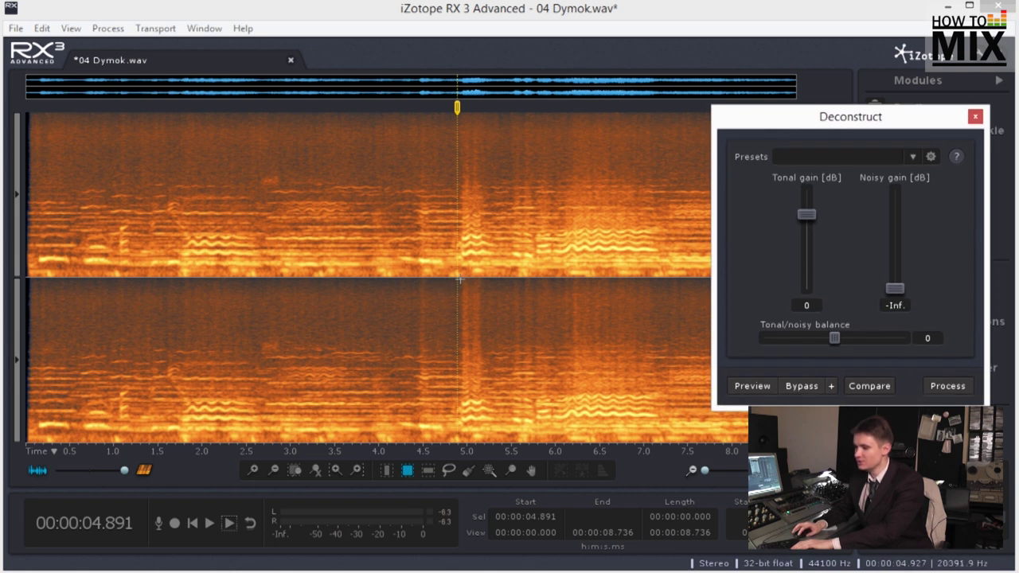
drag(460, 279, 478, 393)
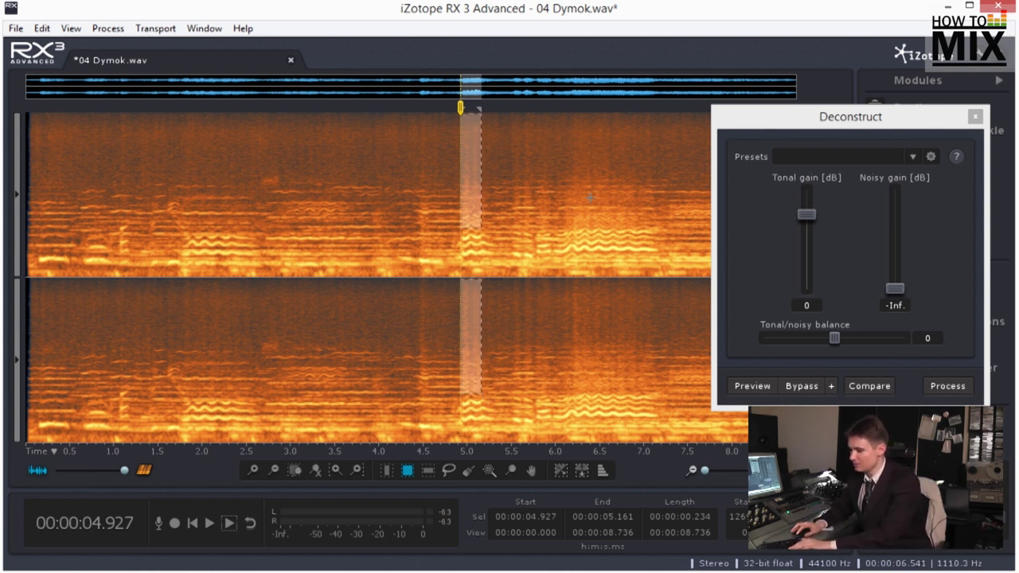
double_click(897, 304)
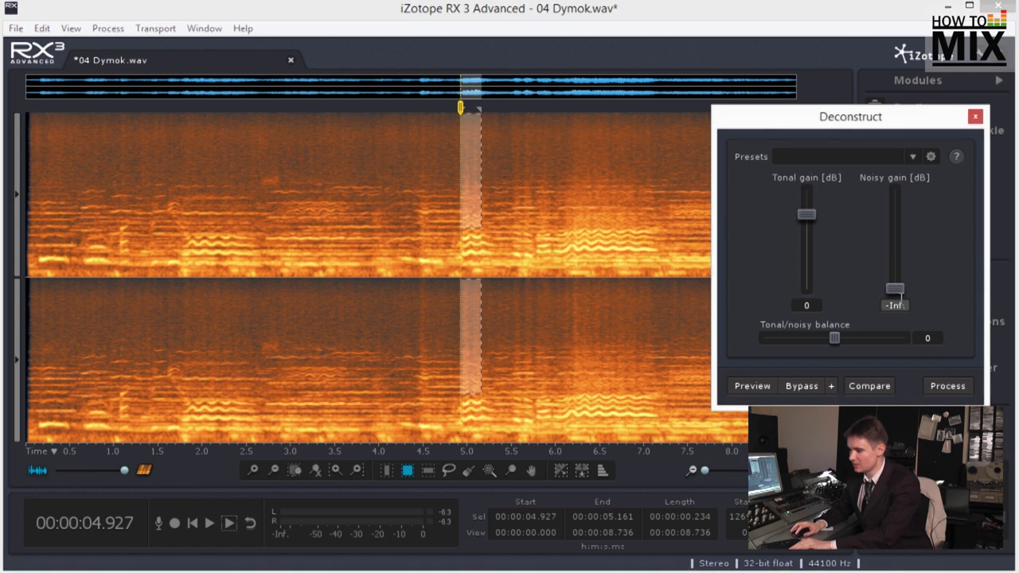
text(-6)
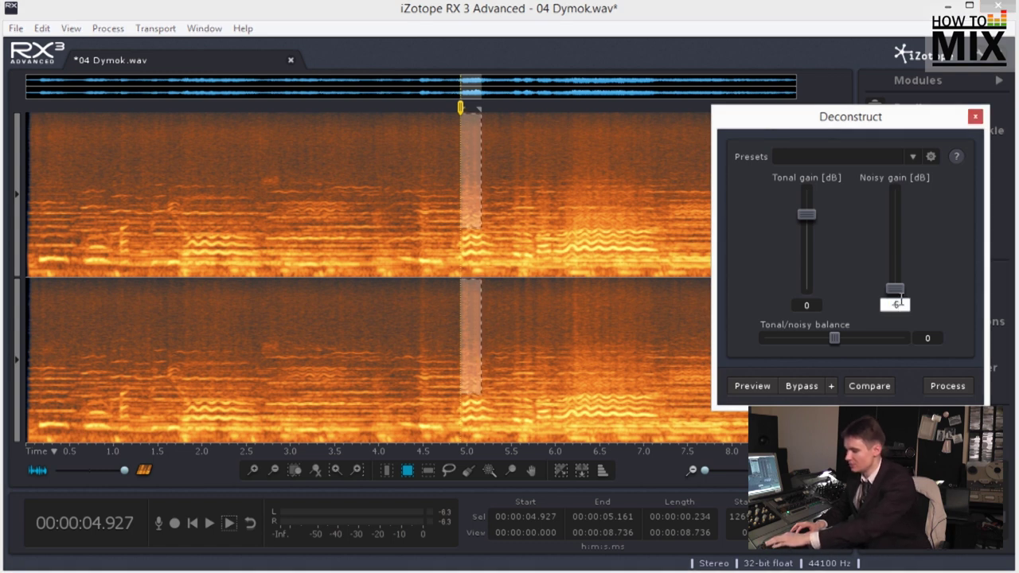
key(Return)
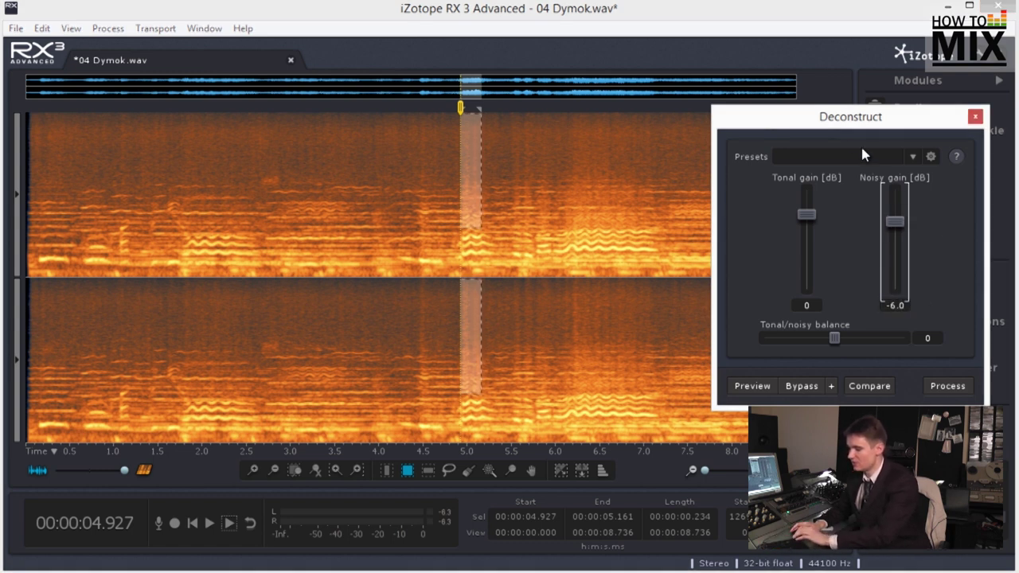
click(947, 387)
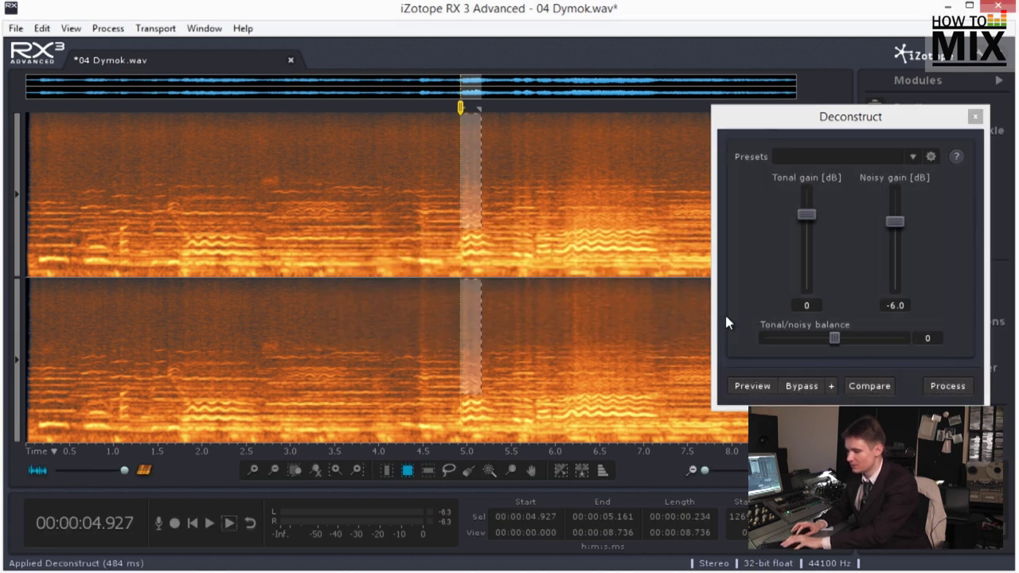
Select 6.180 to 7.135 s above about 1.6 kHz, apply Deconstruct with noisy gain -3 dB, and close the module
drag(570, 278, 654, 387)
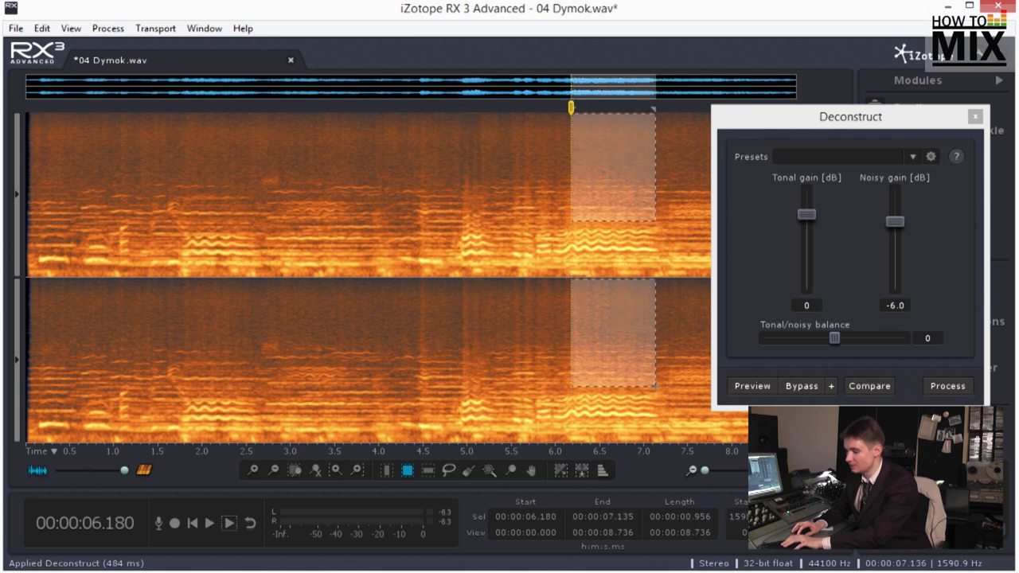
click(898, 303)
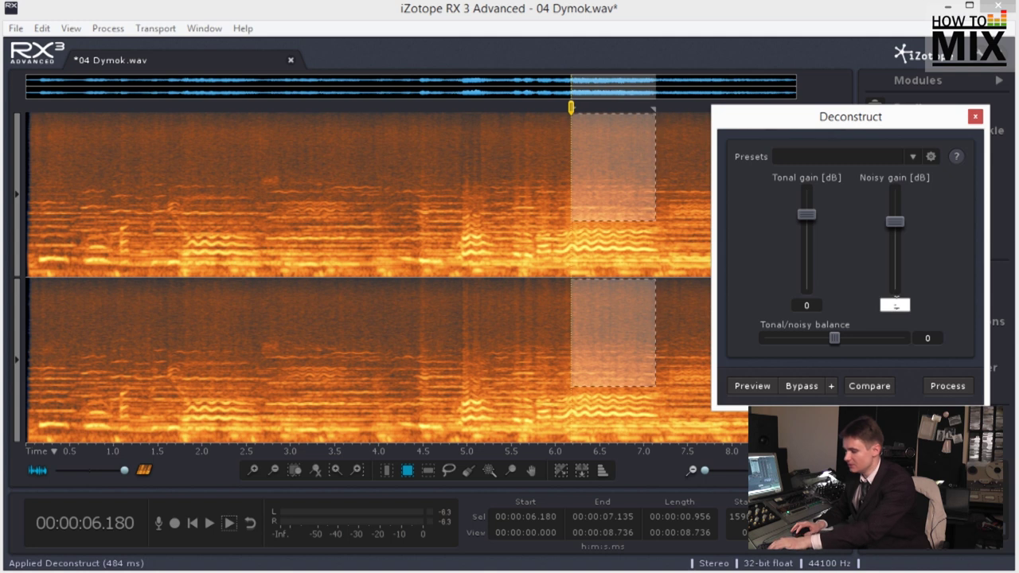
text(-3)
key(Return)
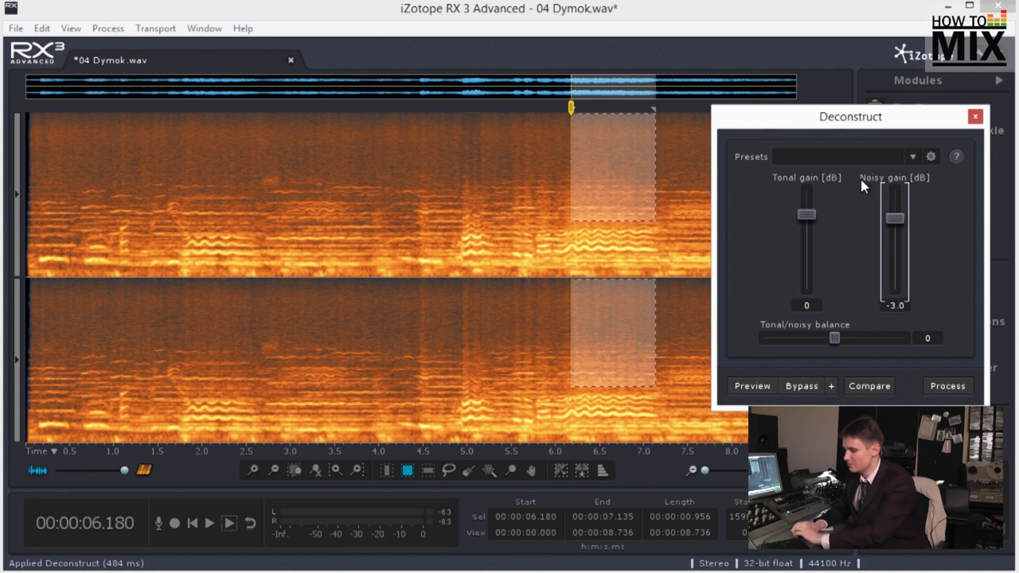
click(947, 389)
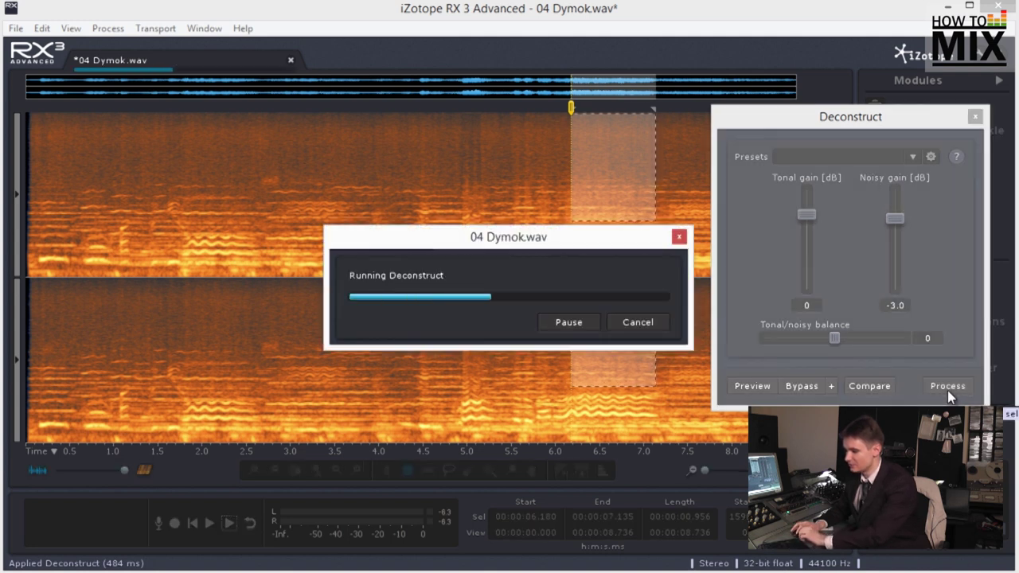
click(975, 116)
Play the deconstructed recording from 4.206 s and stop playback
click(396, 267)
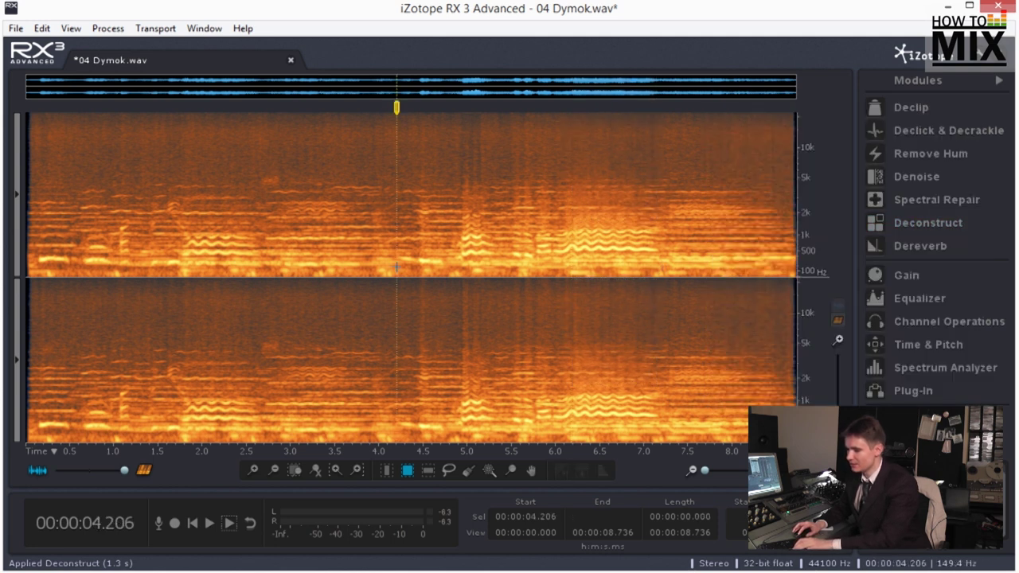
key(space)
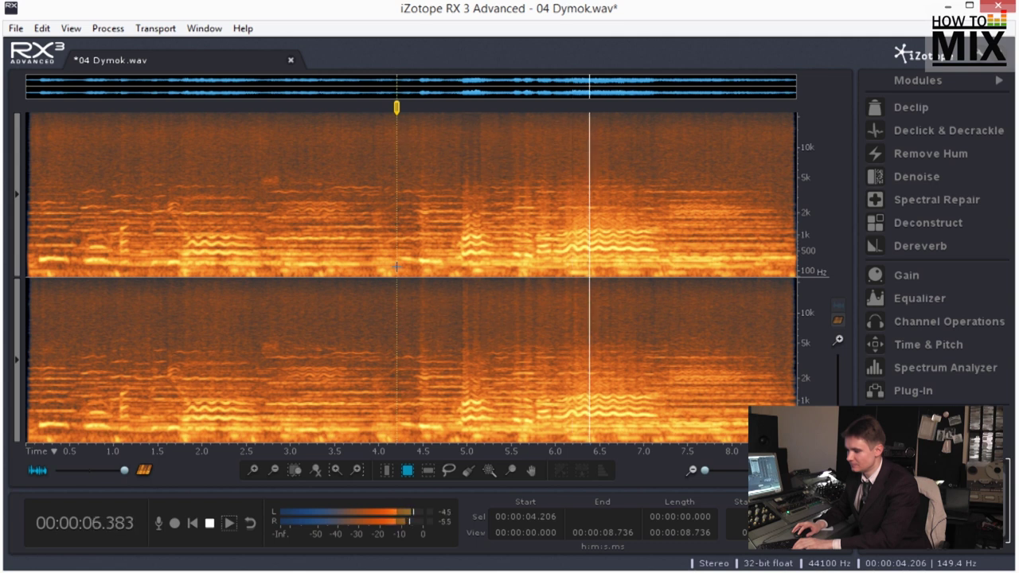
key(space)
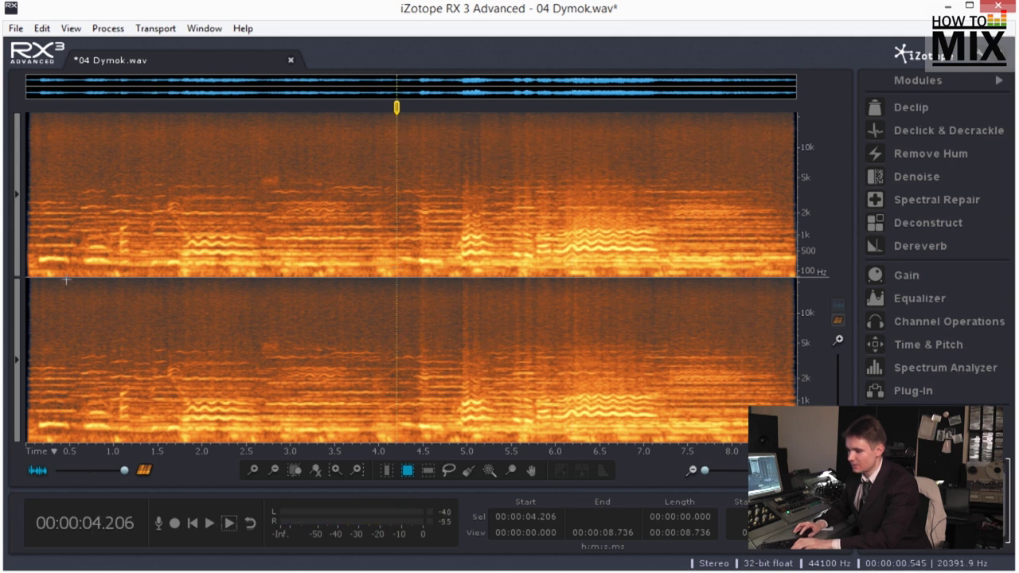
Paste the copied audio over the recording from its start and clear the selection
key(Home)
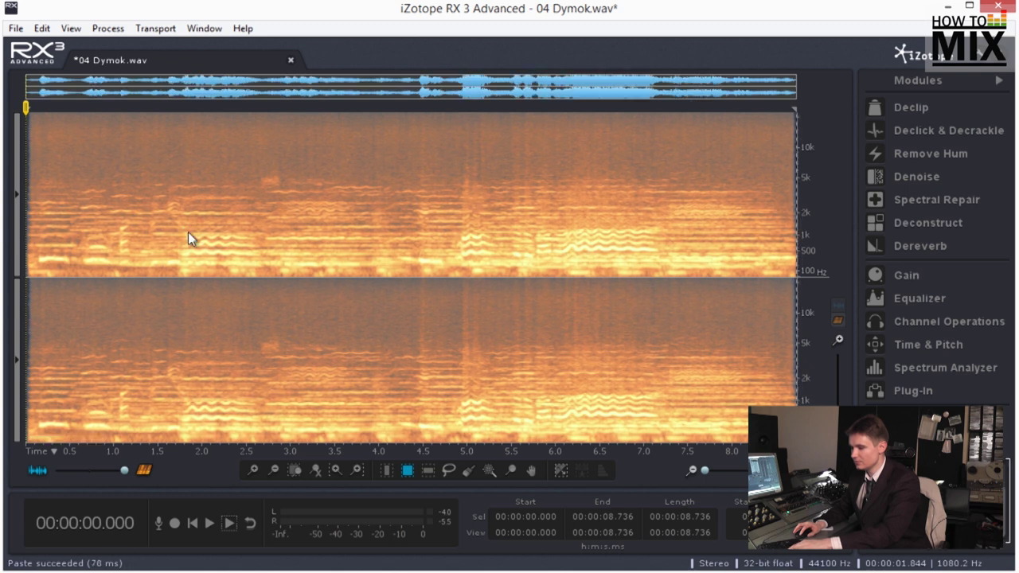
key(ctrl+v)
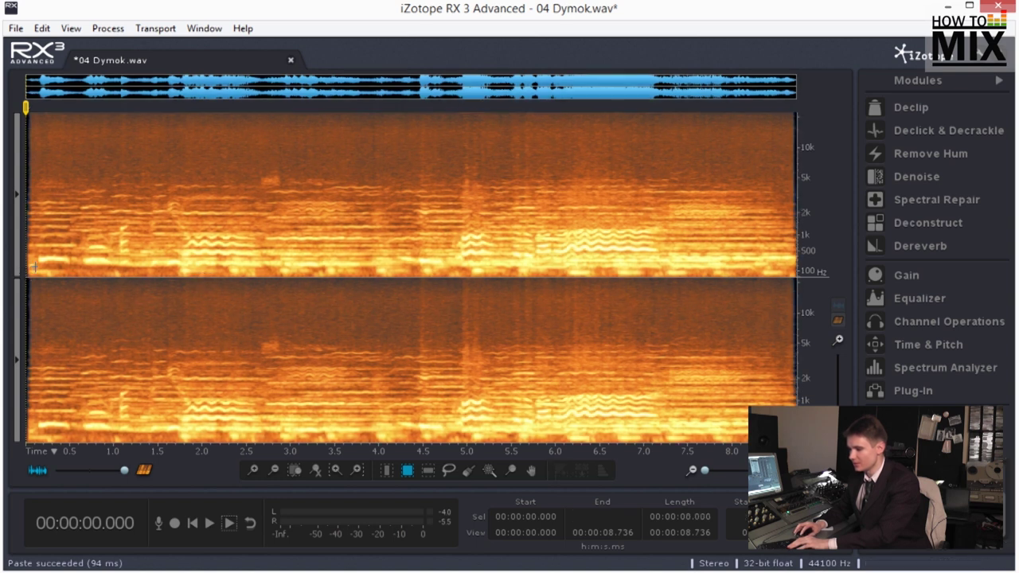
click(26, 271)
Apply a gain of -12 dB to the whole recording, close the Gain module, and play from the start
click(905, 277)
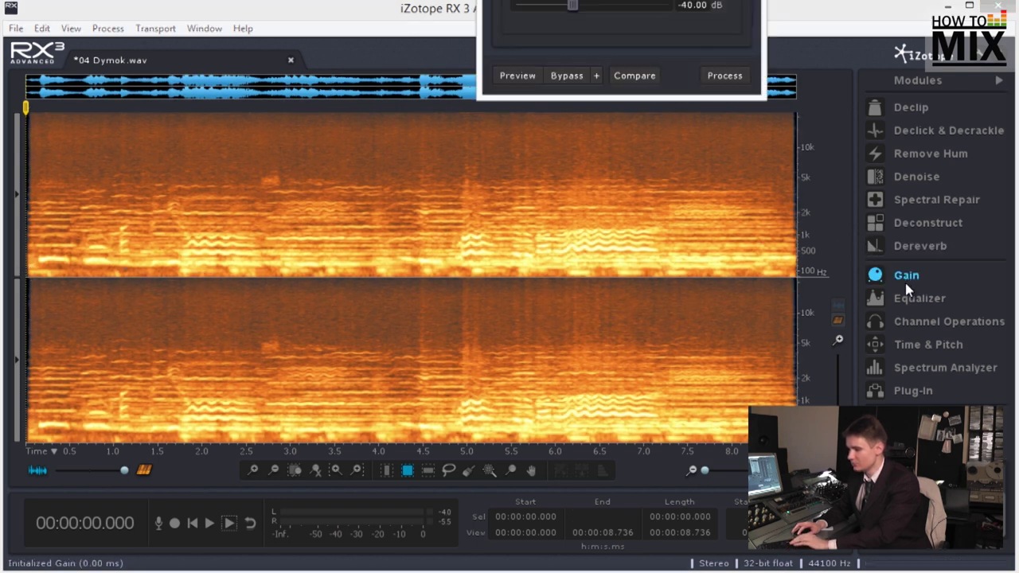
click(655, 238)
key(BackSpace)
text(-12)
key(Return)
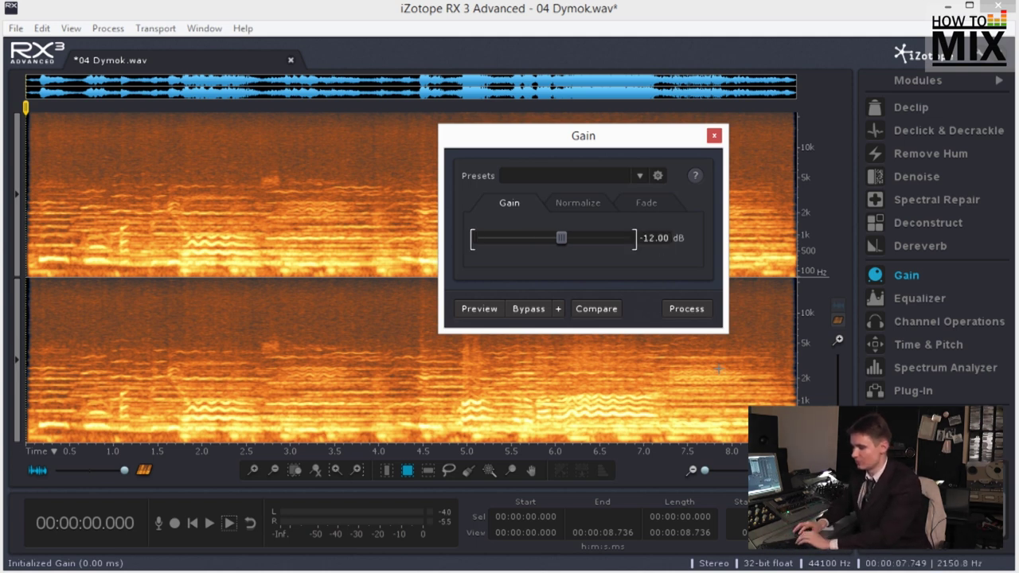
click(686, 309)
click(715, 136)
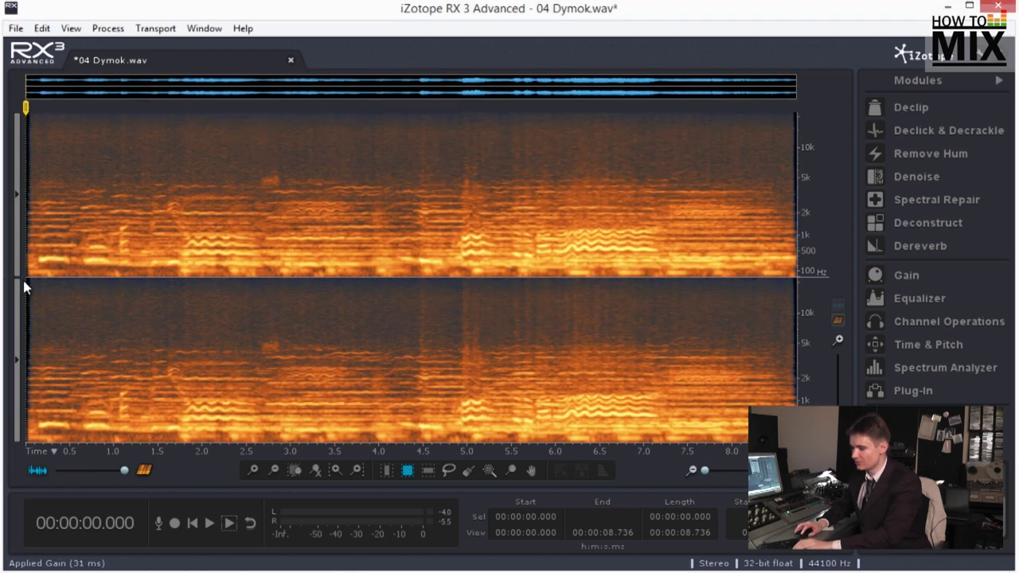
key(space)
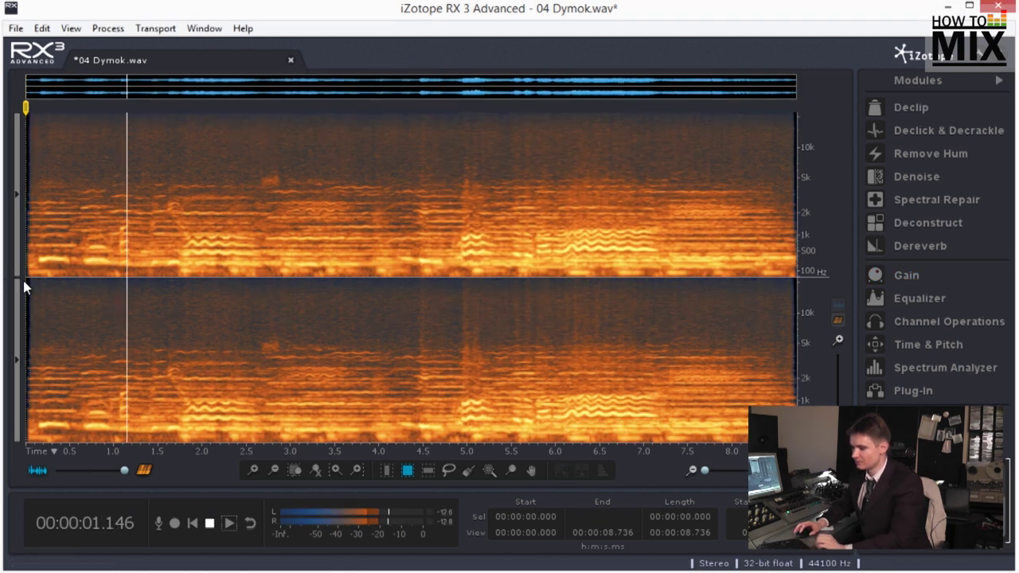
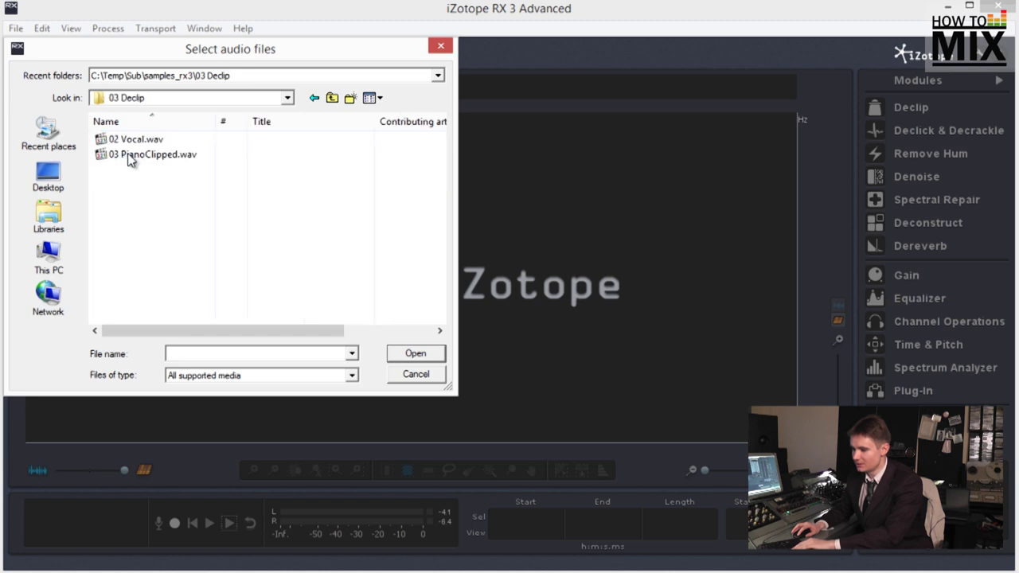
Open 02 Vocal.wav from the 03 Declip folder and switch its display fully to the waveform
double_click(130, 141)
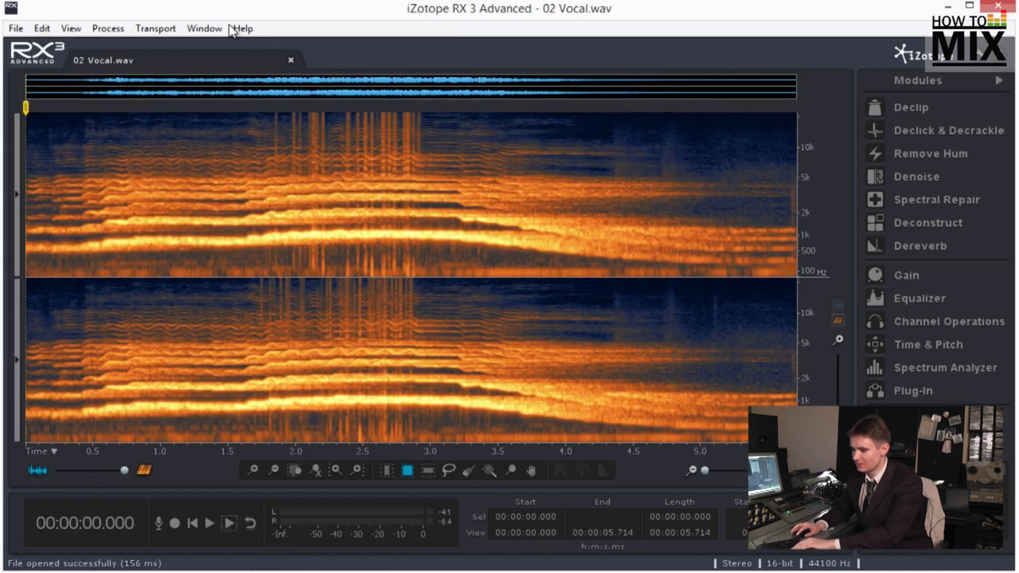
drag(124, 470, 55, 476)
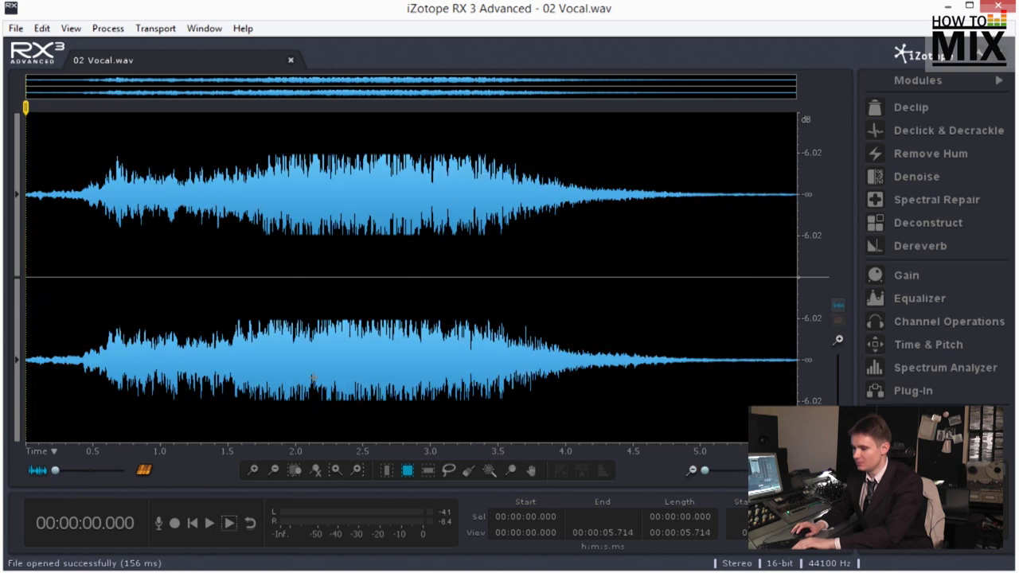
Inspect the vocal's clipped peaks around 2.3 s up close, switch the display fully to the spectrogram, and play the recording
scroll(330, 308, up, 10)
scroll(383, 297, up, 3)
scroll(390, 297, down, 7)
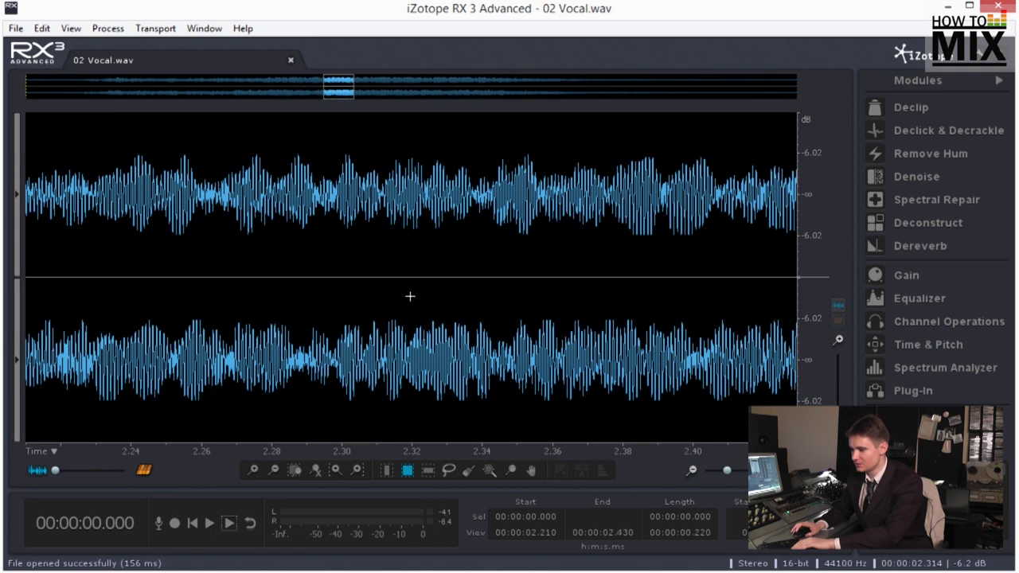
scroll(646, 263, up, 6)
scroll(470, 251, down, 3)
scroll(469, 252, down, 10)
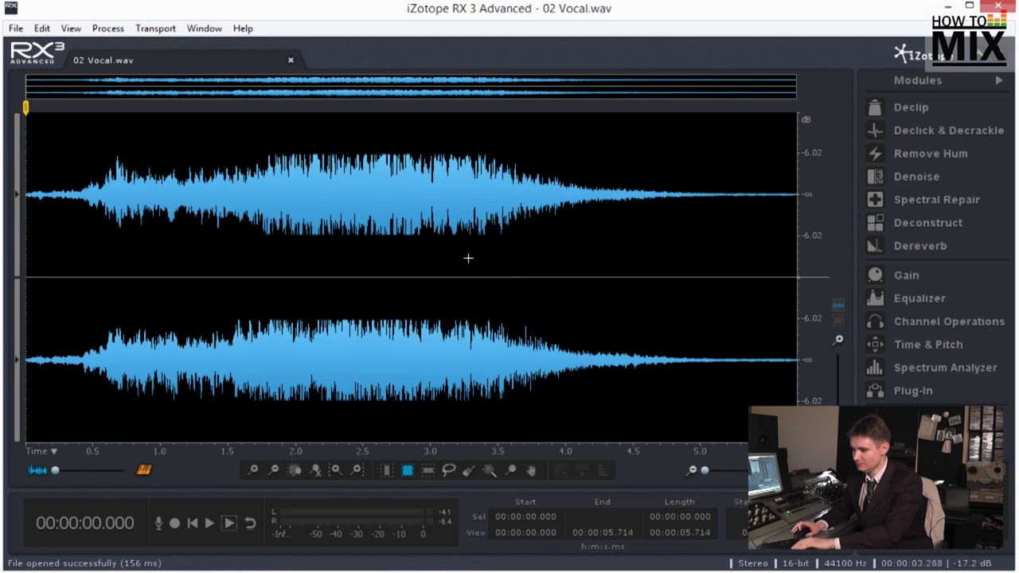
click(143, 470)
key(space)
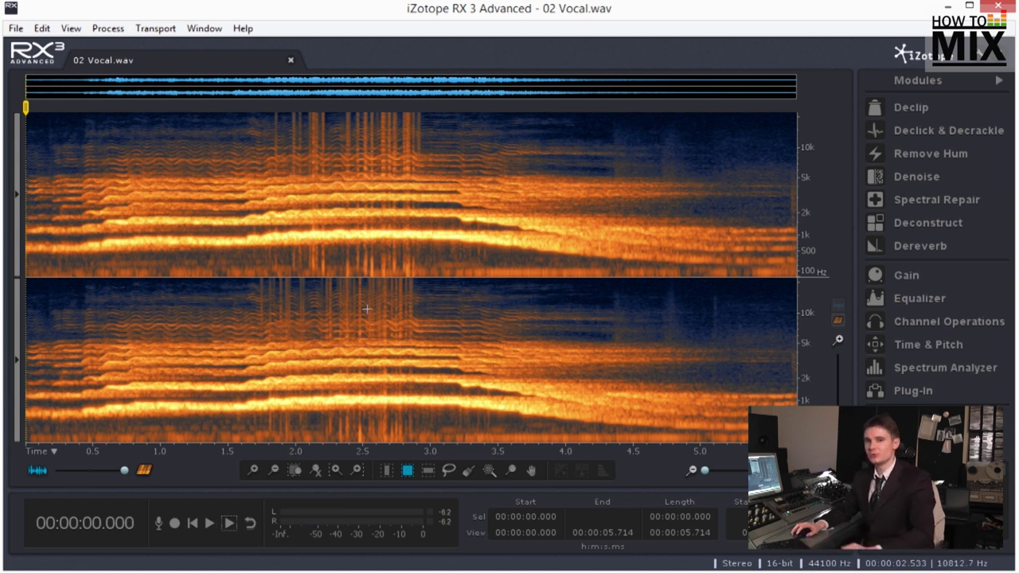
Declip the entire vocal with both thresholds at -6.5 dB, close the Declip module, and play the result
click(911, 112)
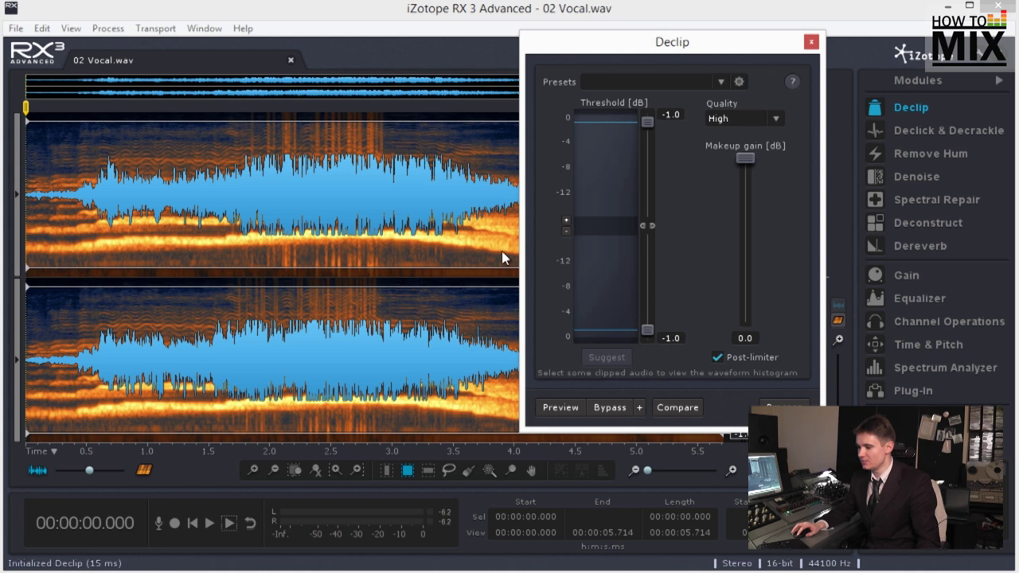
key(ctrl+a)
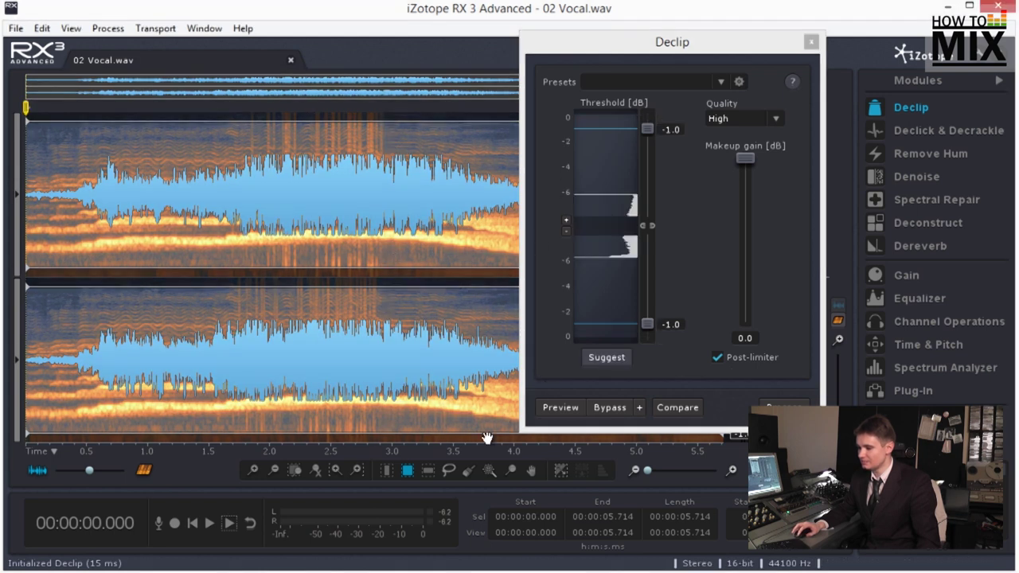
click(606, 358)
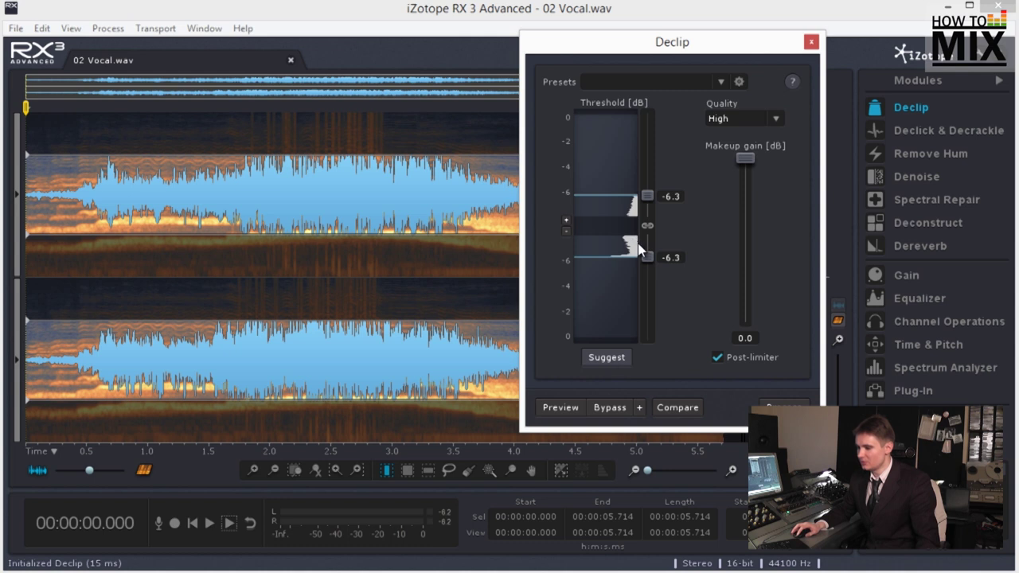
drag(650, 257, 651, 255)
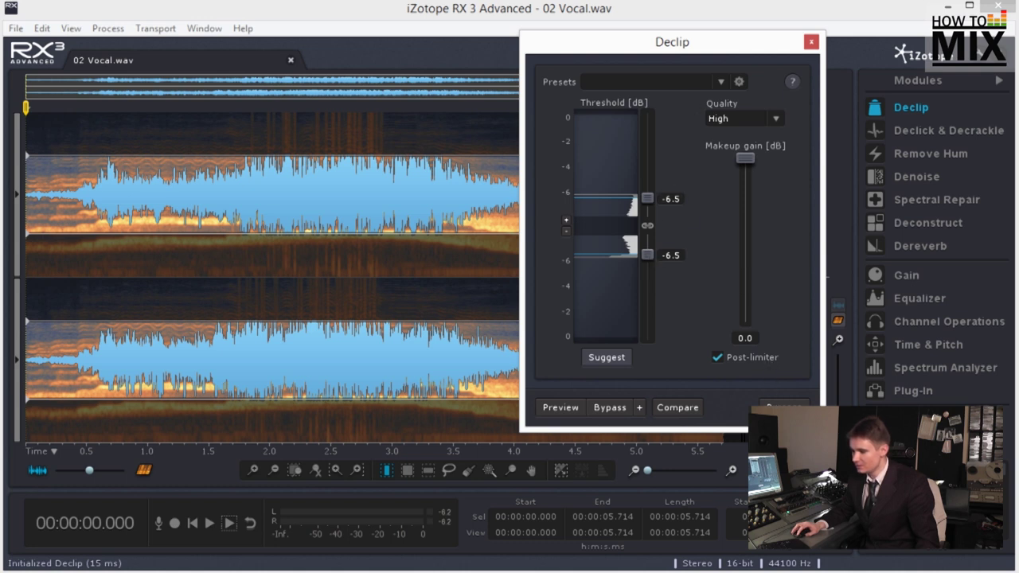
click(784, 407)
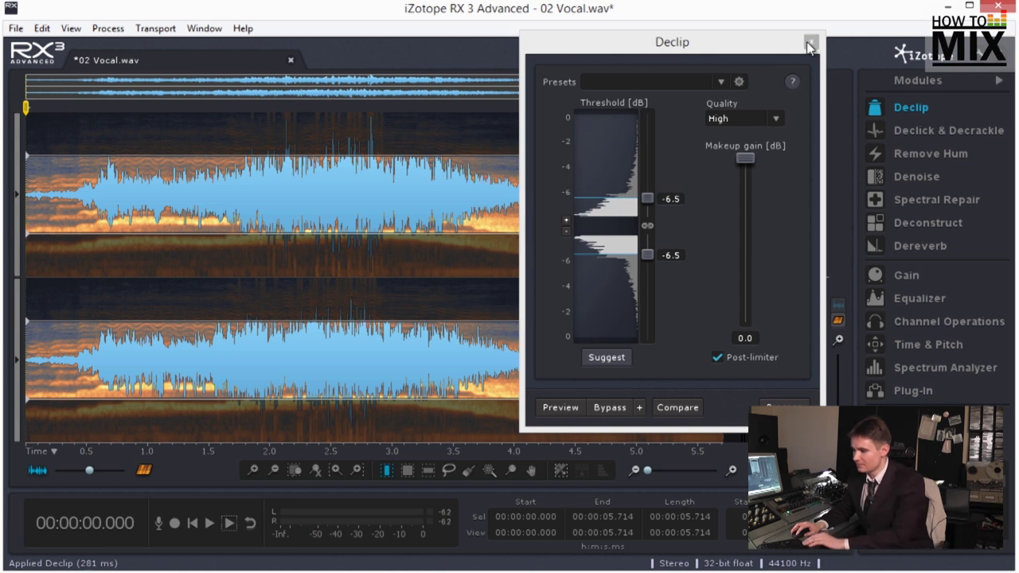
click(809, 43)
key(space)
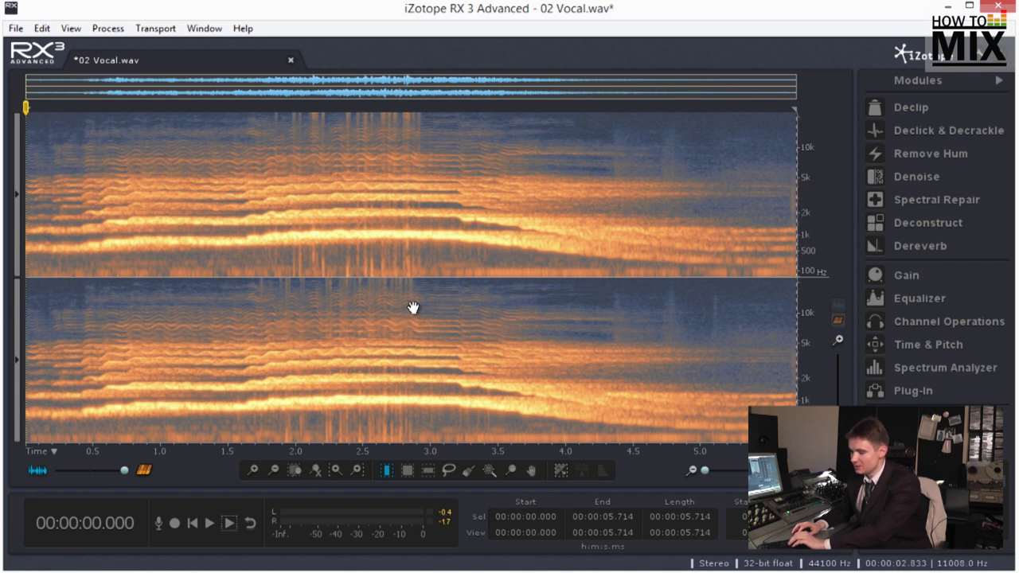
Select the high frequencies from about 1.607 s to 3.217 s in both channels and apply Decrackle with High quality and strength 6.9
click(245, 300)
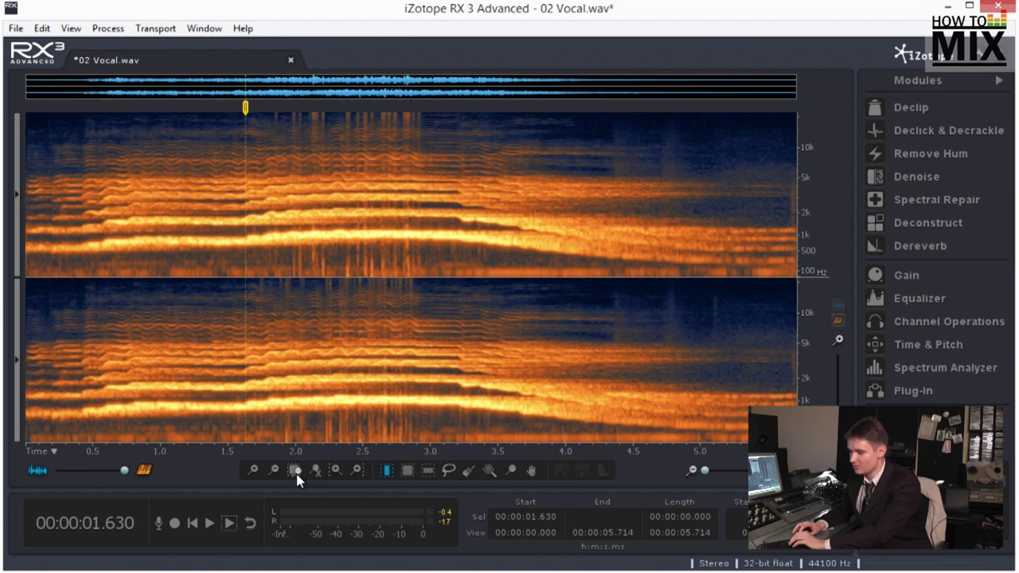
click(406, 471)
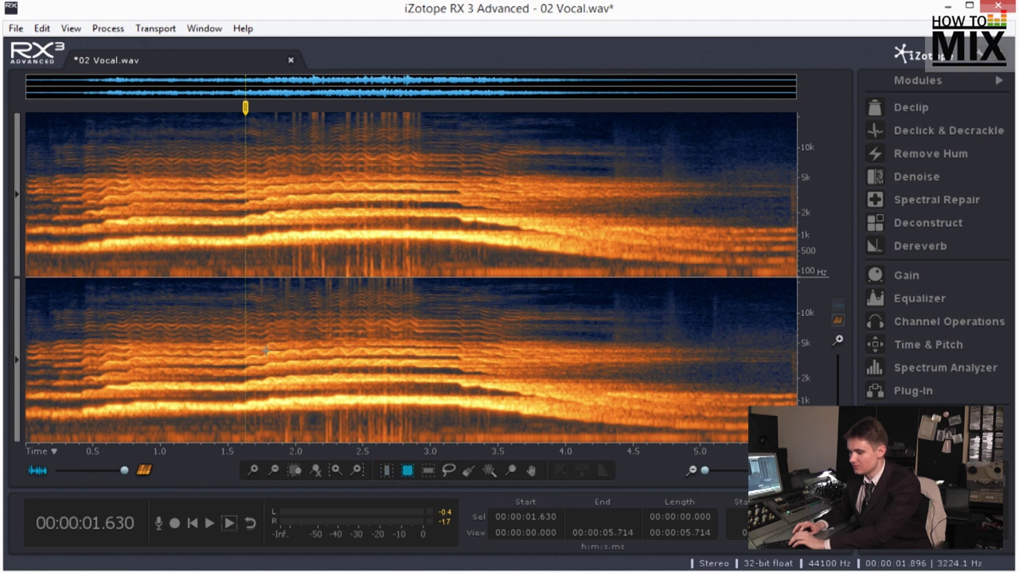
drag(247, 330, 460, 249)
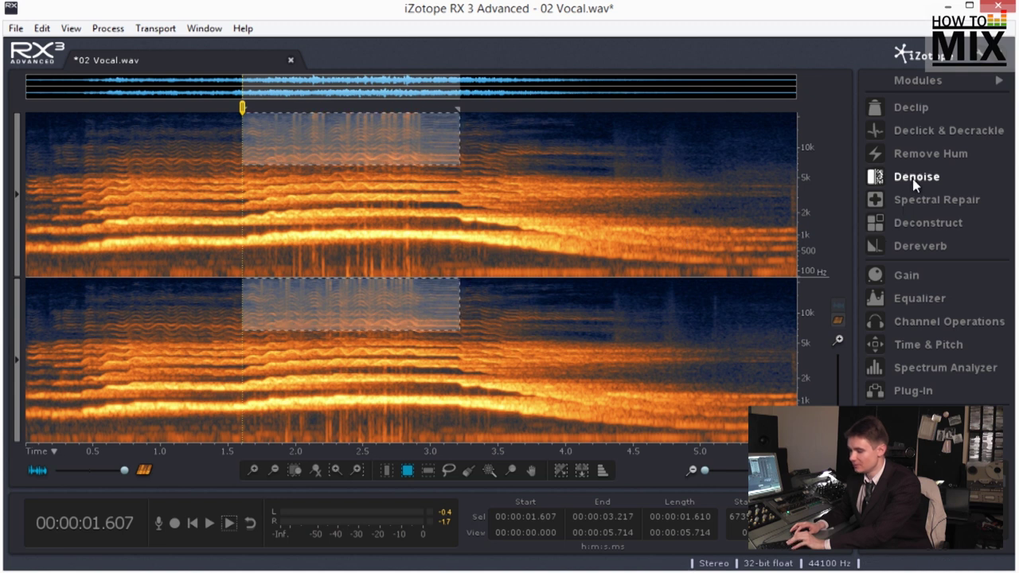
click(932, 131)
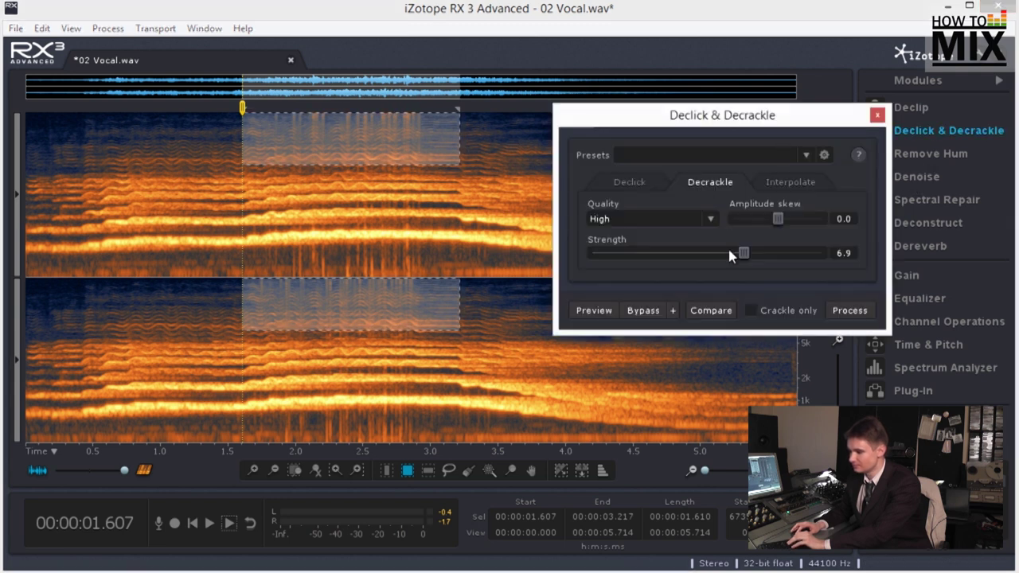
click(857, 318)
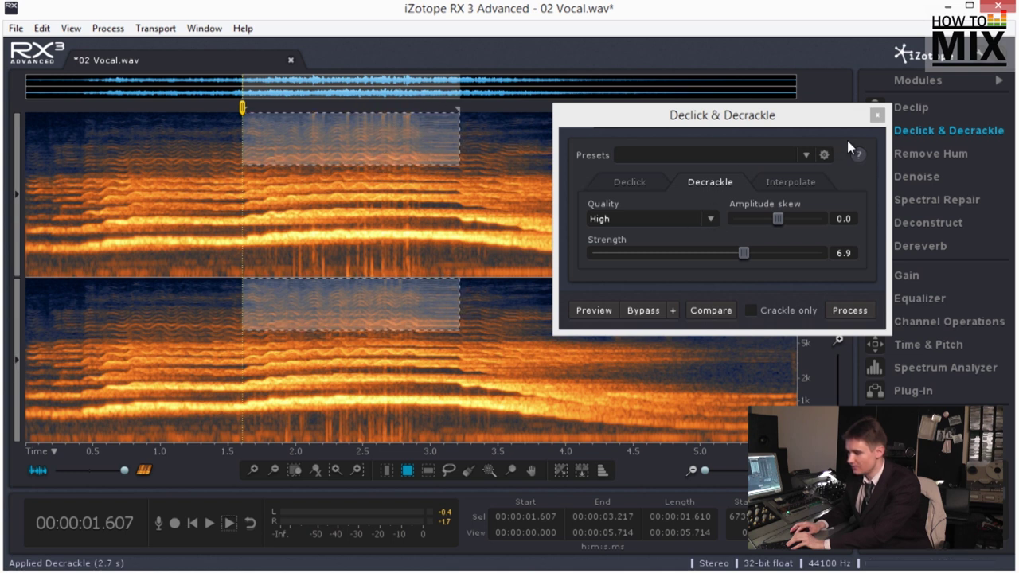
click(878, 115)
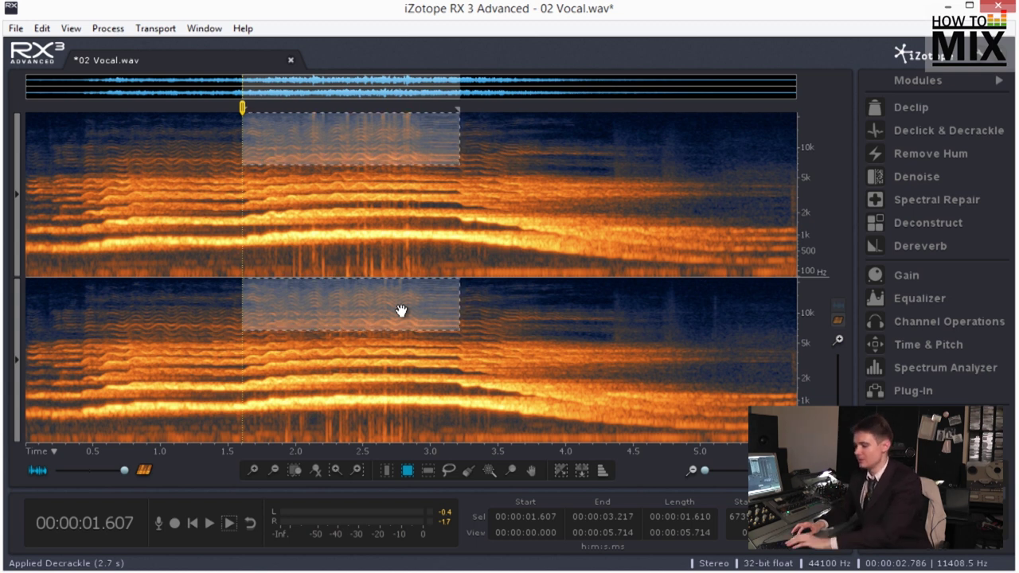
Try Deconstruct on the selected high frequencies with noisy gain at -25 dB, play from 0.817 s, and undo the processing
click(921, 230)
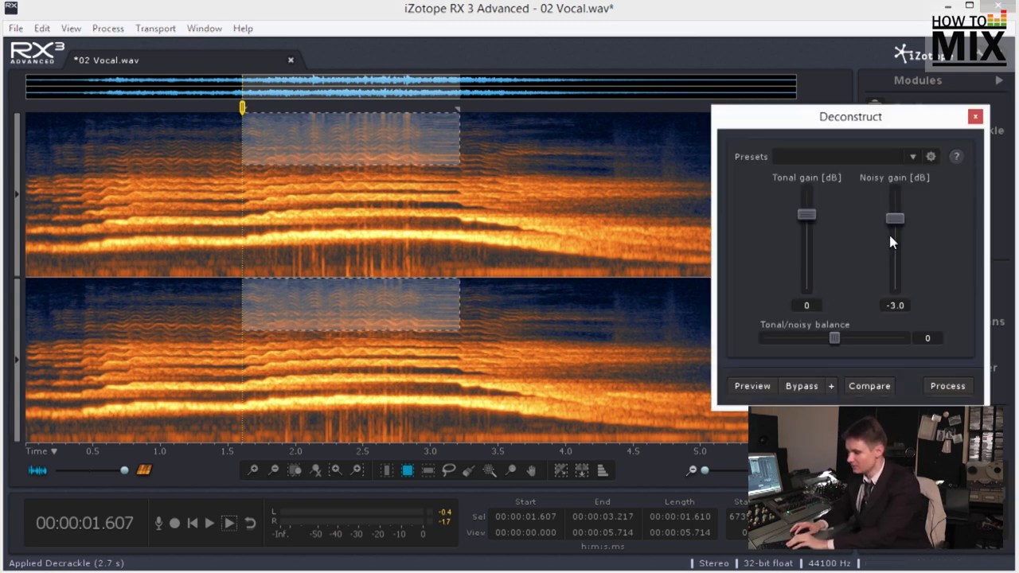
drag(896, 226, 892, 247)
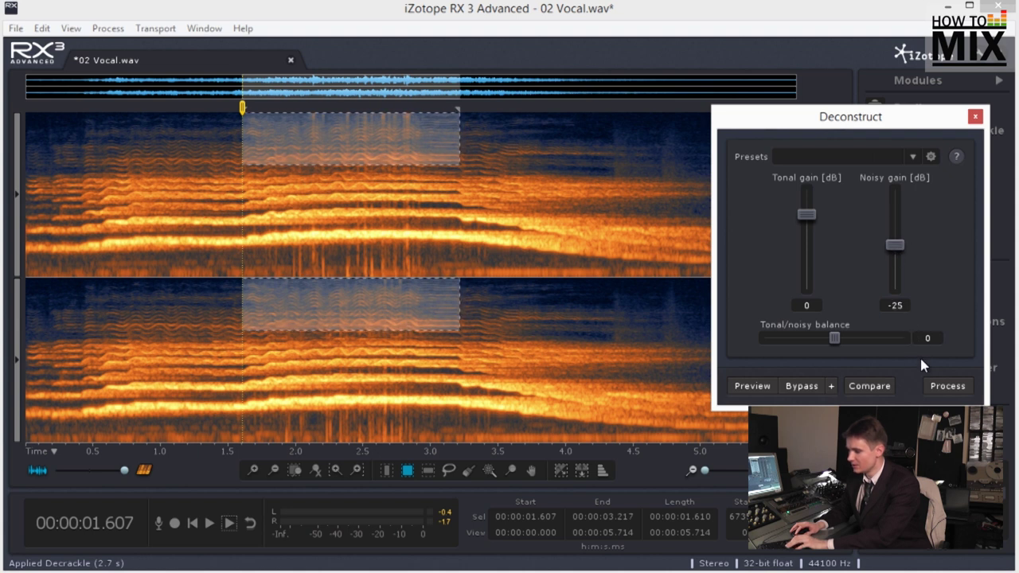
click(950, 391)
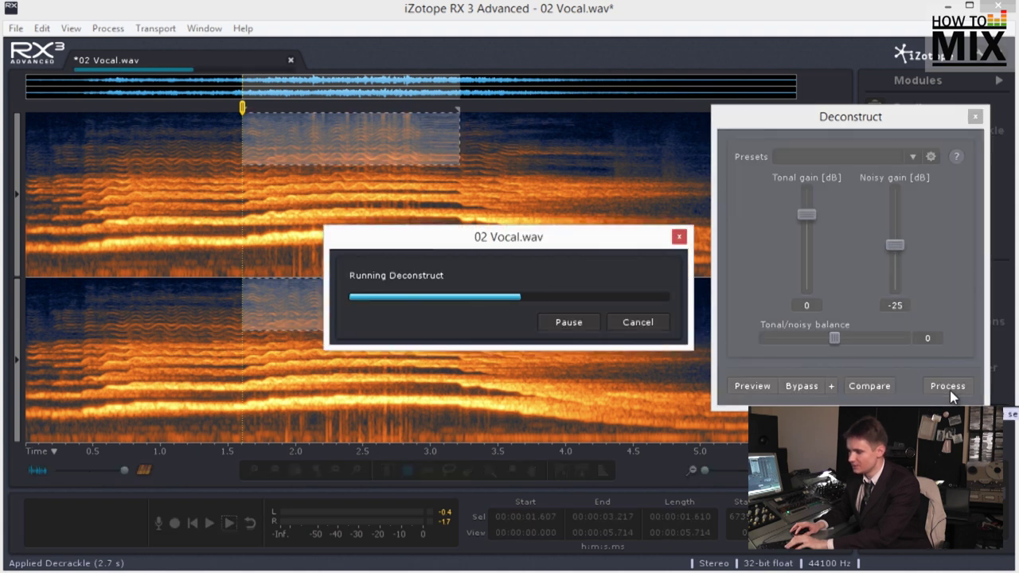
click(135, 209)
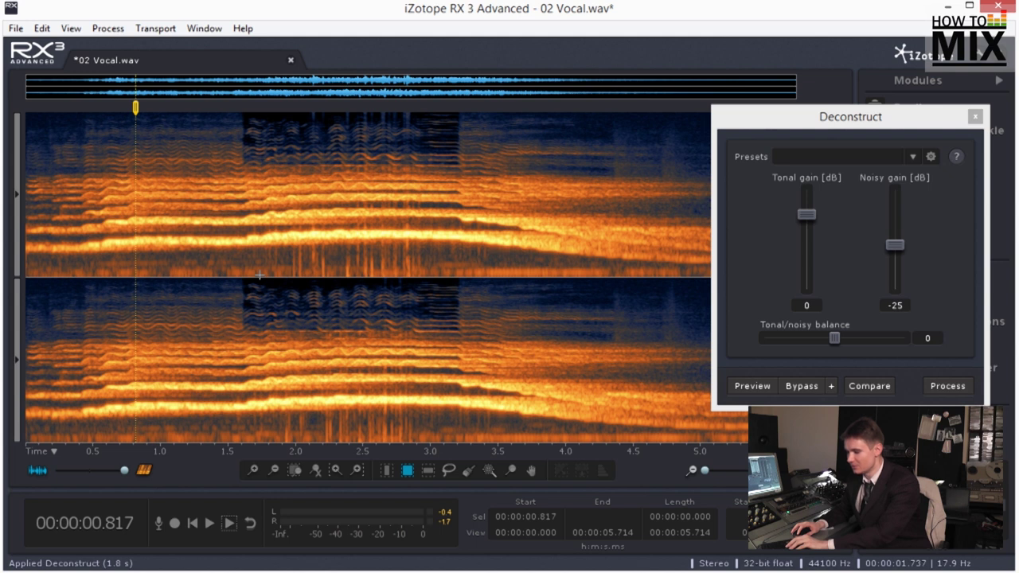
key(space)
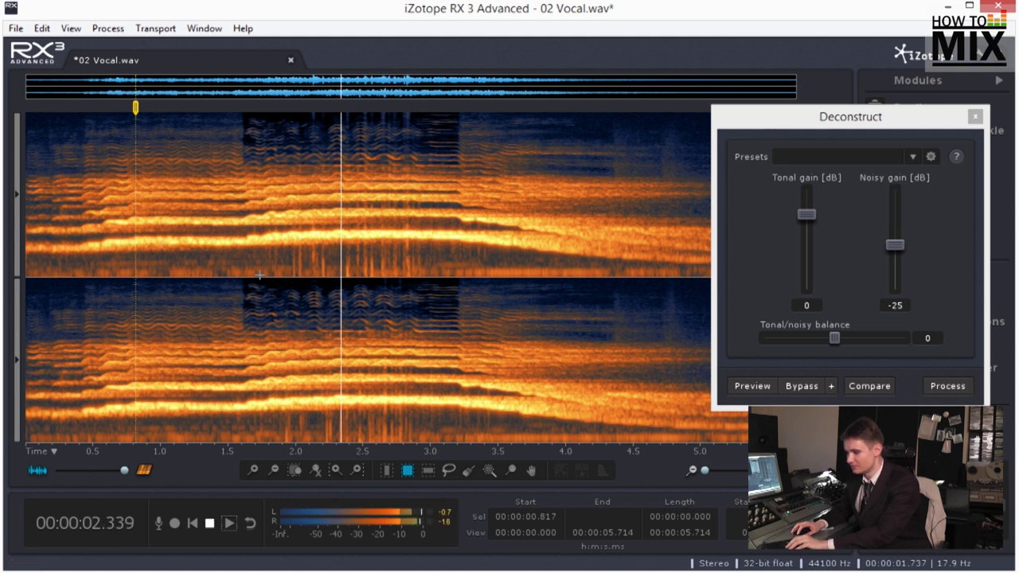
key(space)
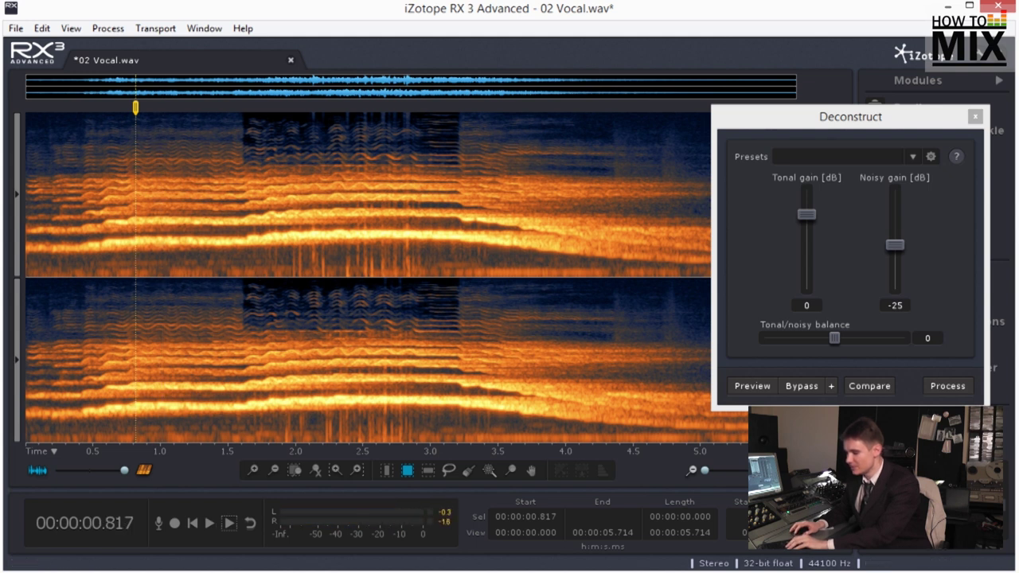
drag(243, 114, 460, 165)
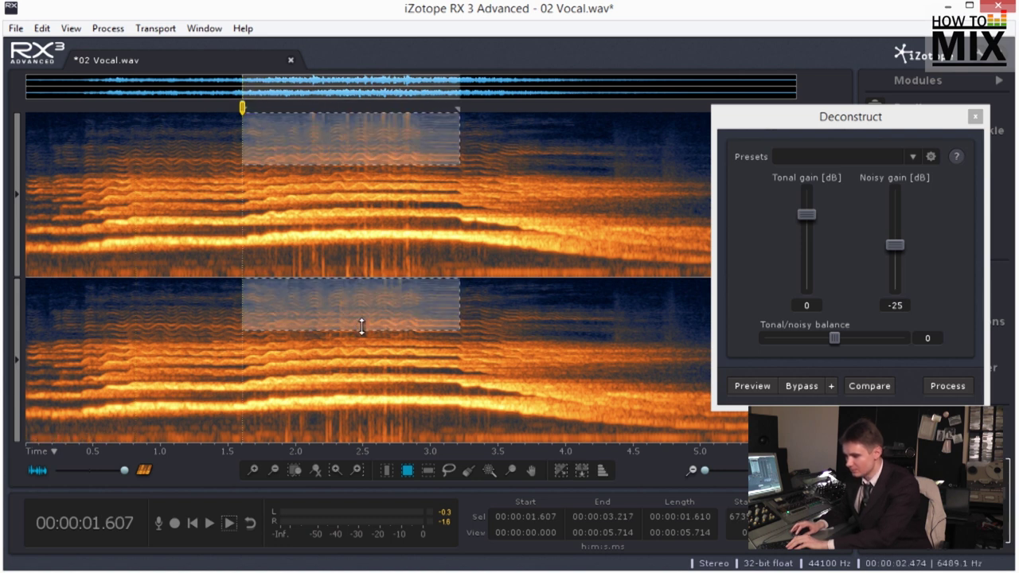
Narrow the selection to frequencies above about 11.4 kHz, apply Deconstruct with a noisy gain of -3.9 dB, and clear the selection
drag(361, 327, 367, 307)
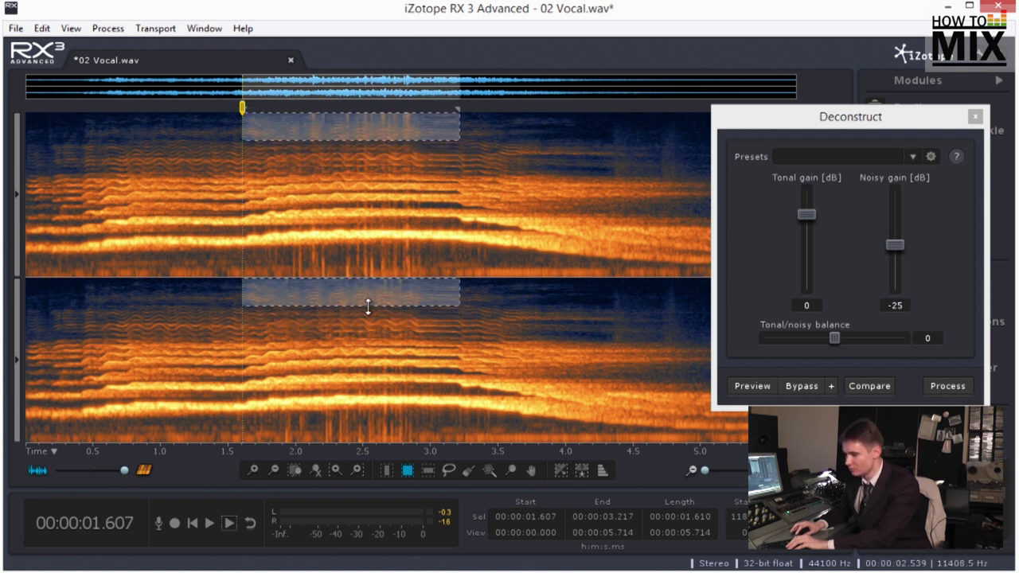
click(902, 242)
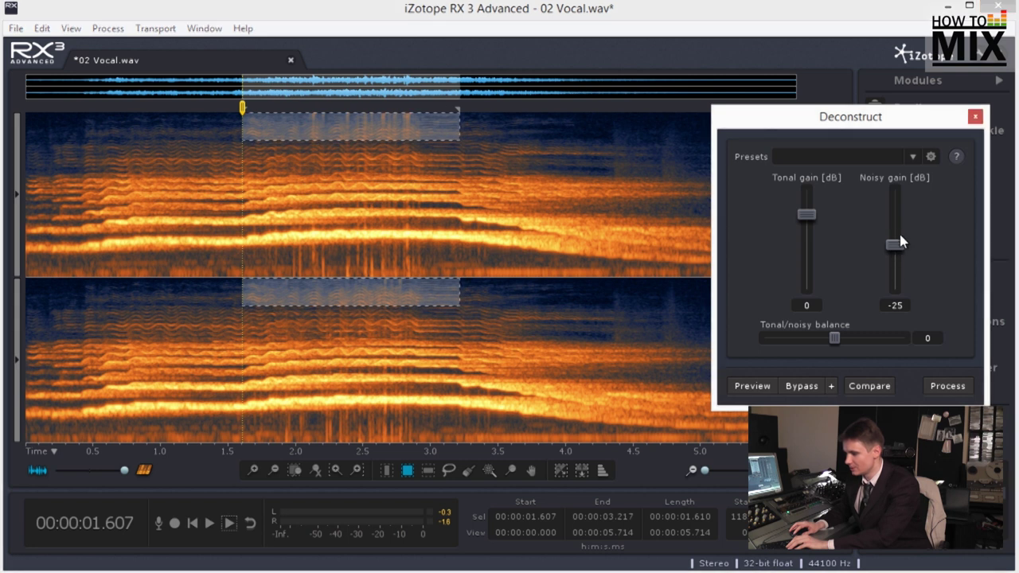
drag(902, 227, 895, 223)
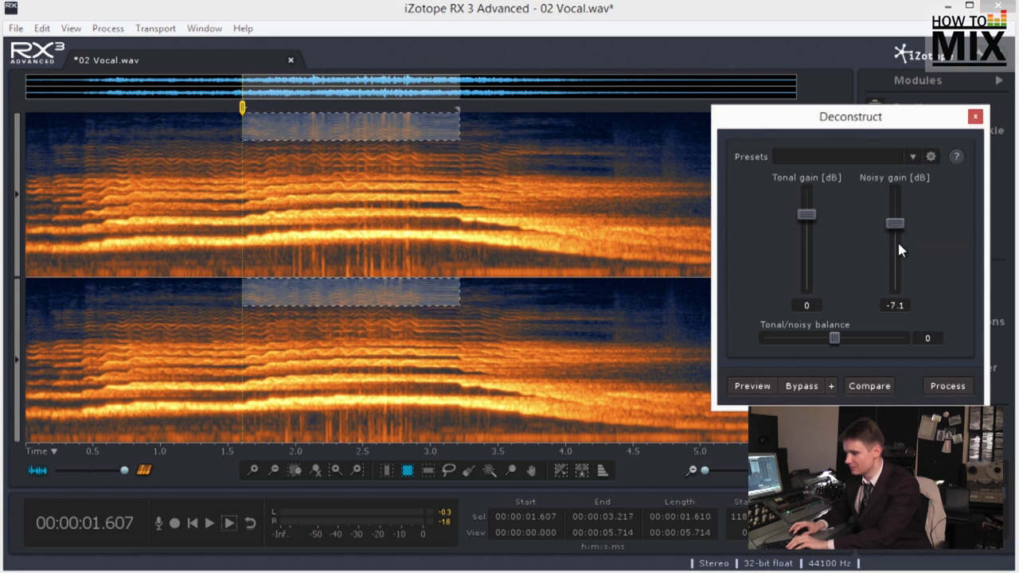
drag(901, 227, 899, 222)
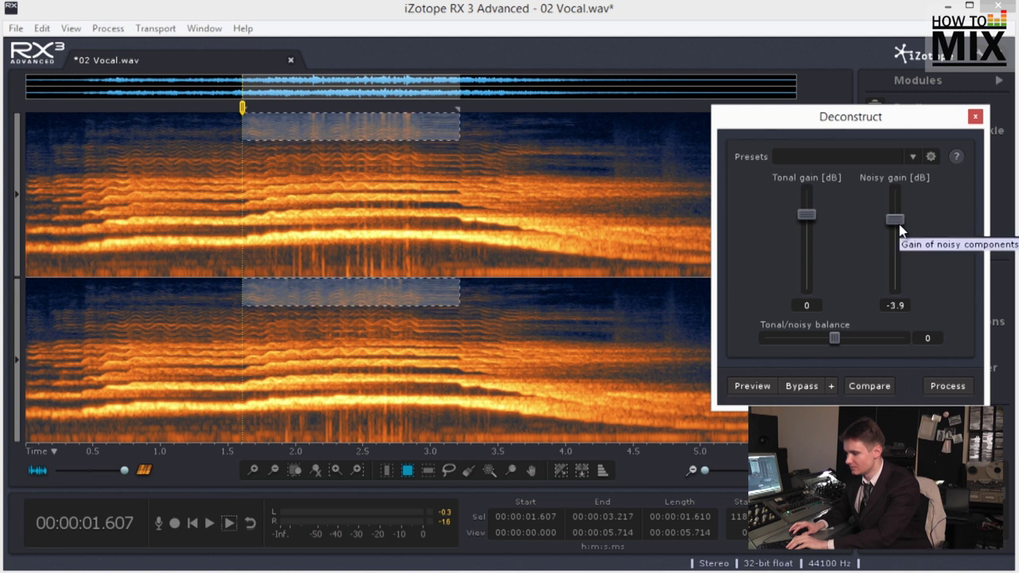
click(948, 385)
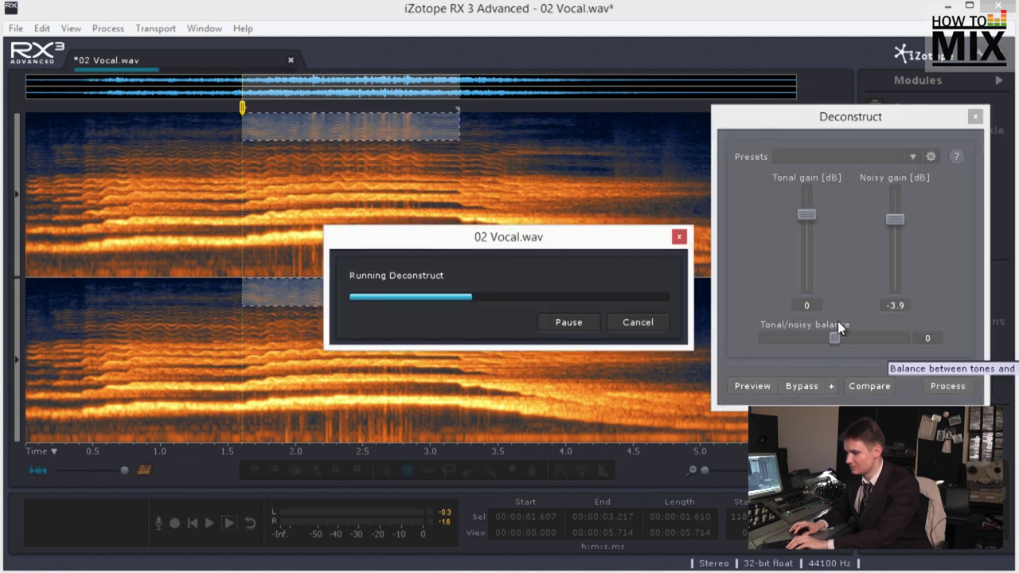
click(230, 344)
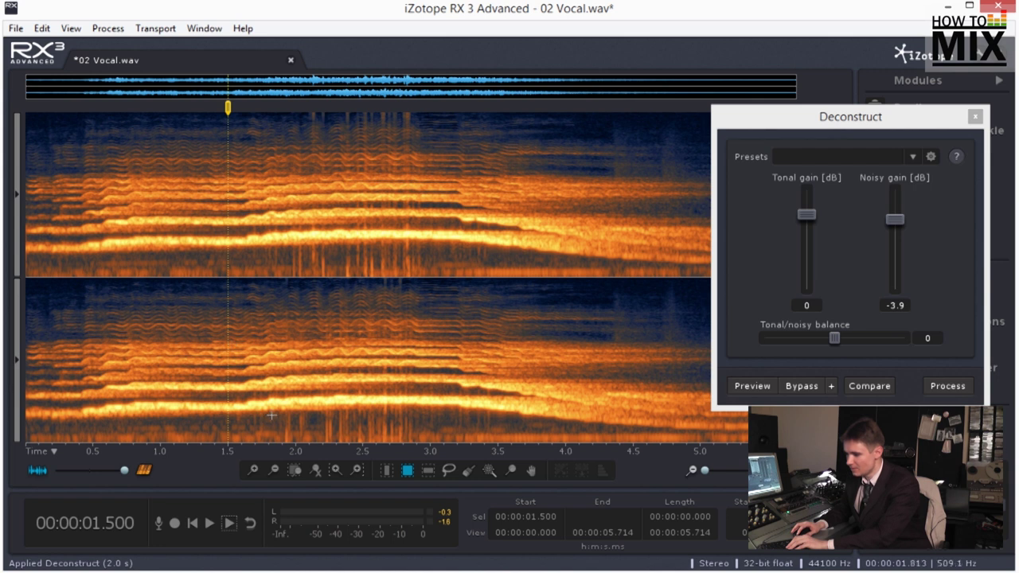
Select the low frequencies below about 500 Hz from 1.872 s to 3.034 s and attenuate them vertically with Spectral Repair at strength 1.0
drag(278, 414, 435, 442)
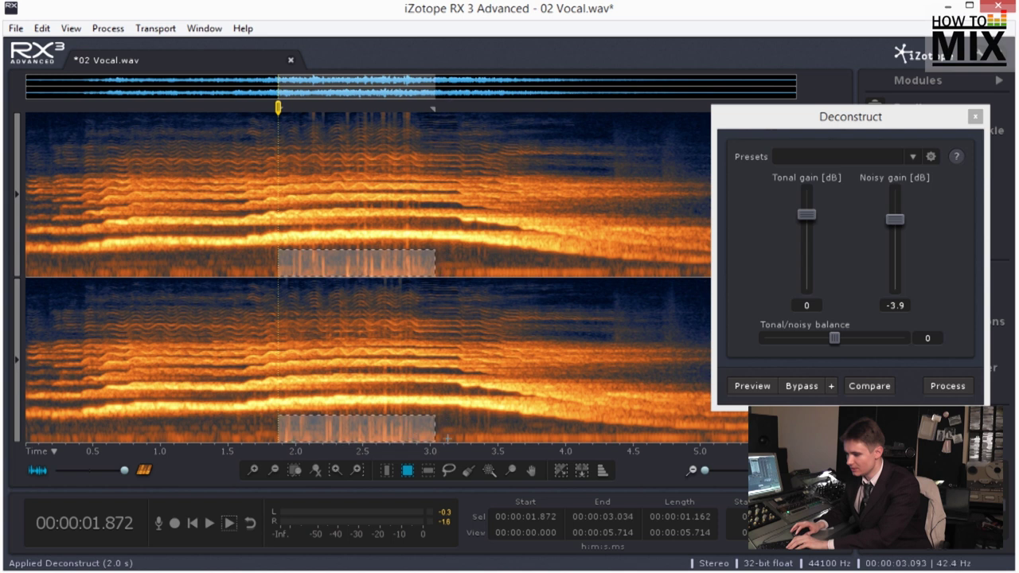
click(975, 116)
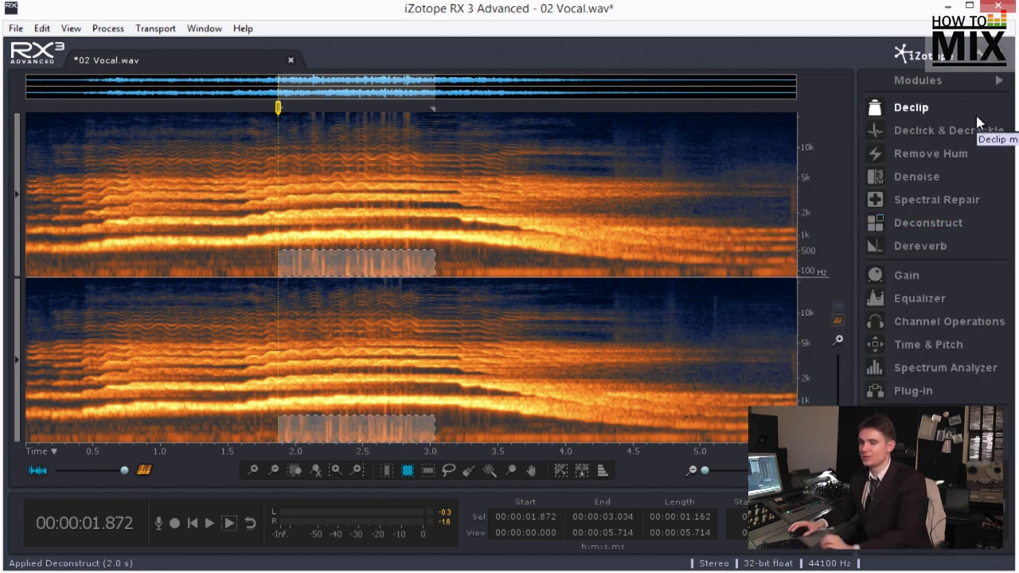
click(924, 201)
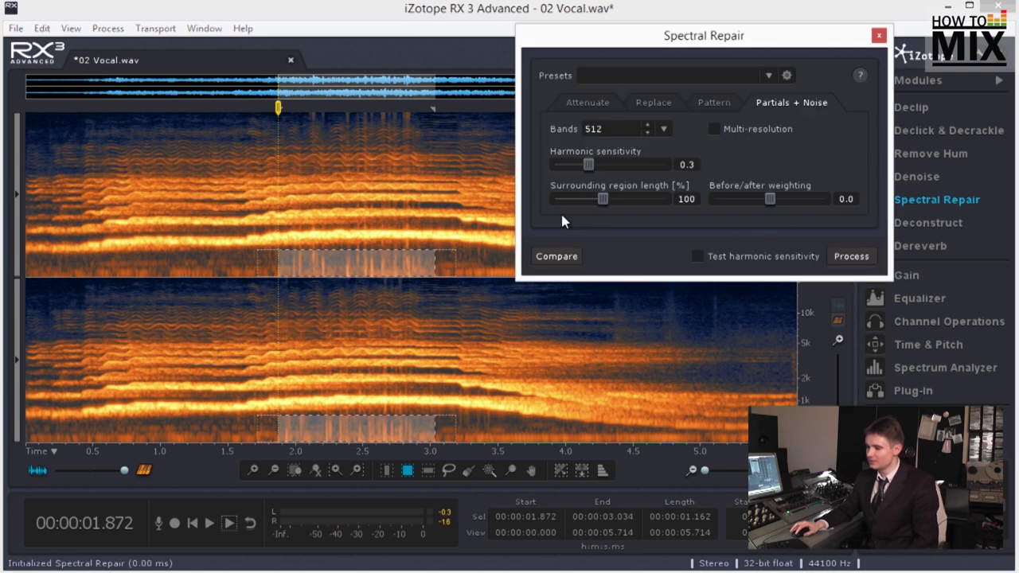
click(590, 104)
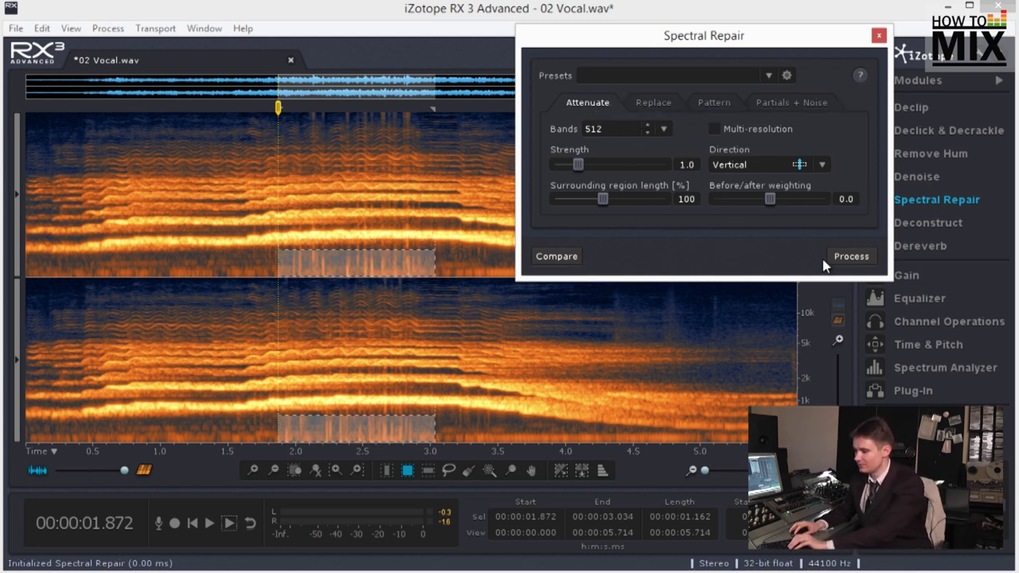
click(852, 256)
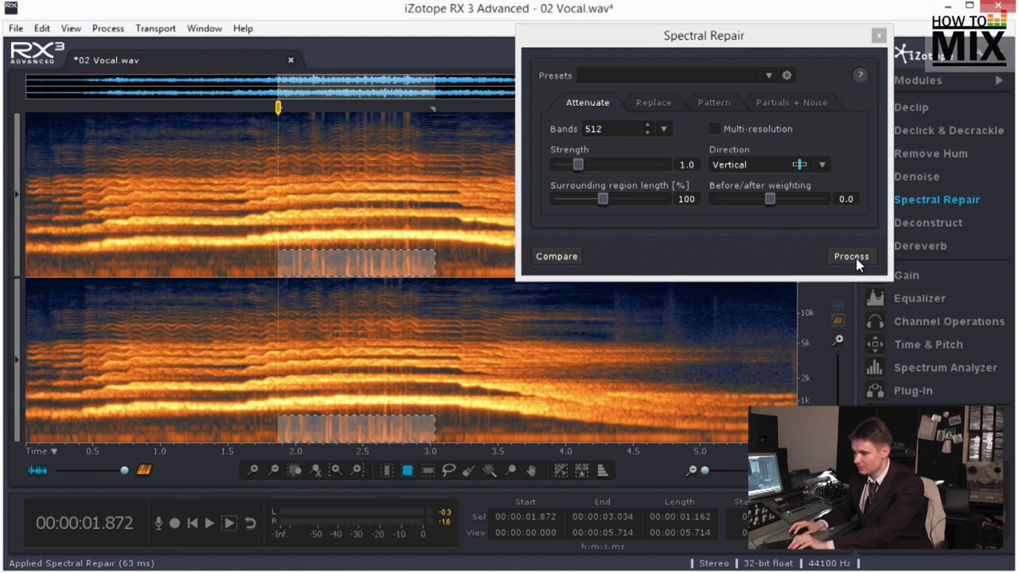
Apply Spectral Repair's Replace mode with 512 bands to the selected low-frequency region
drag(646, 41, 579, 127)
click(586, 198)
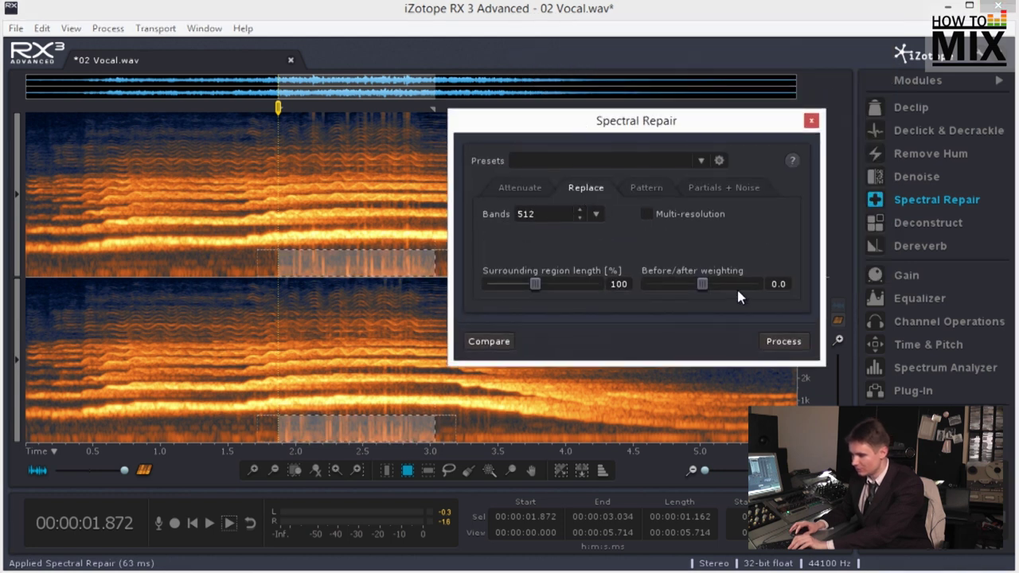
click(779, 342)
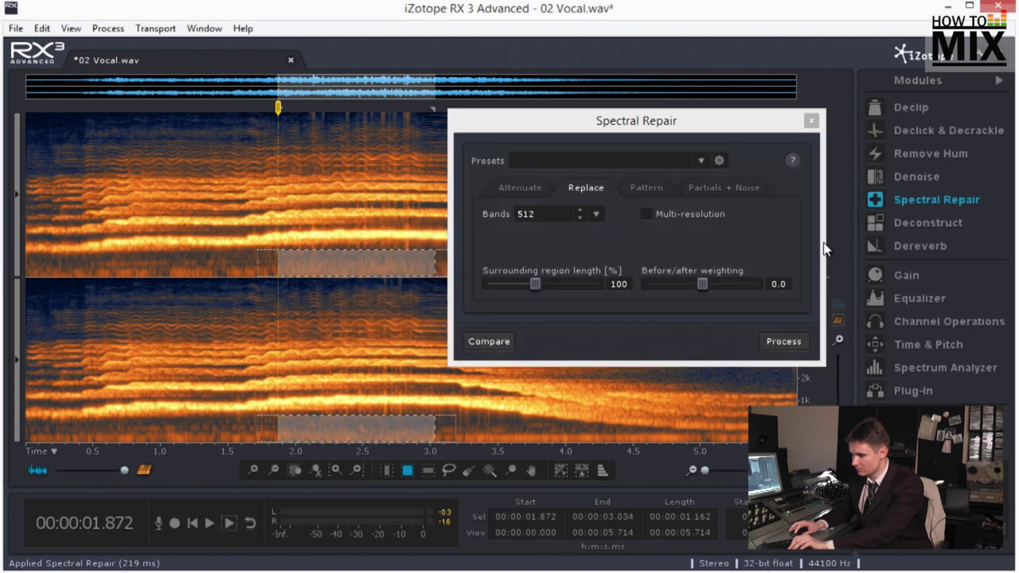
Close Spectral Repair, clear the selection and play the repaired vocal from the beginning
click(811, 120)
click(186, 278)
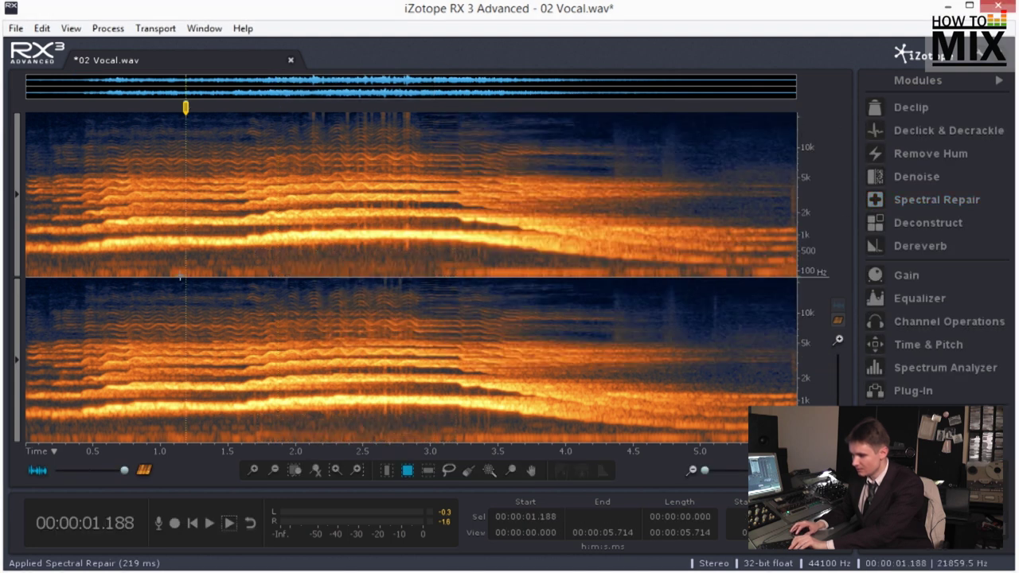
key(Home)
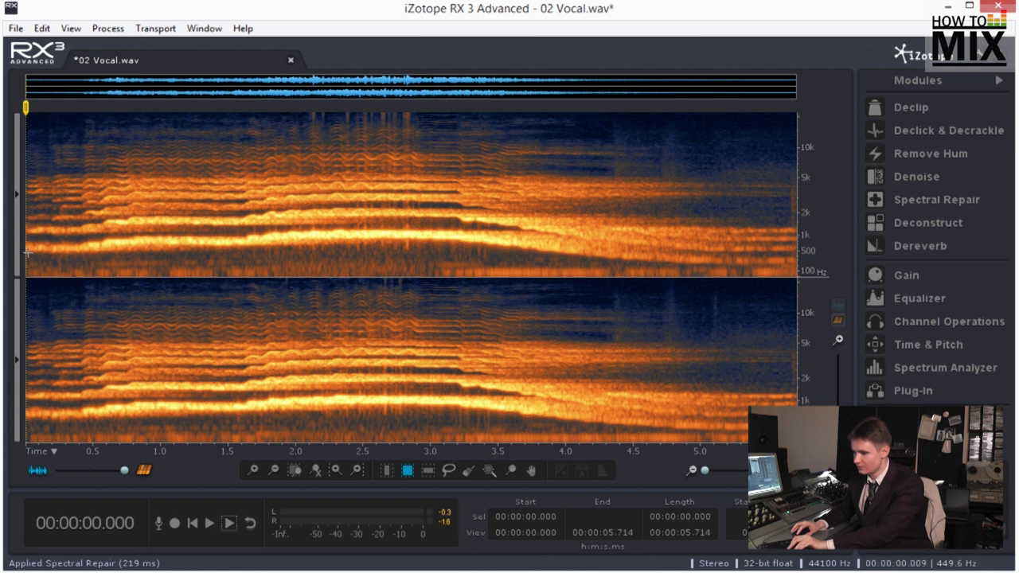
key(space)
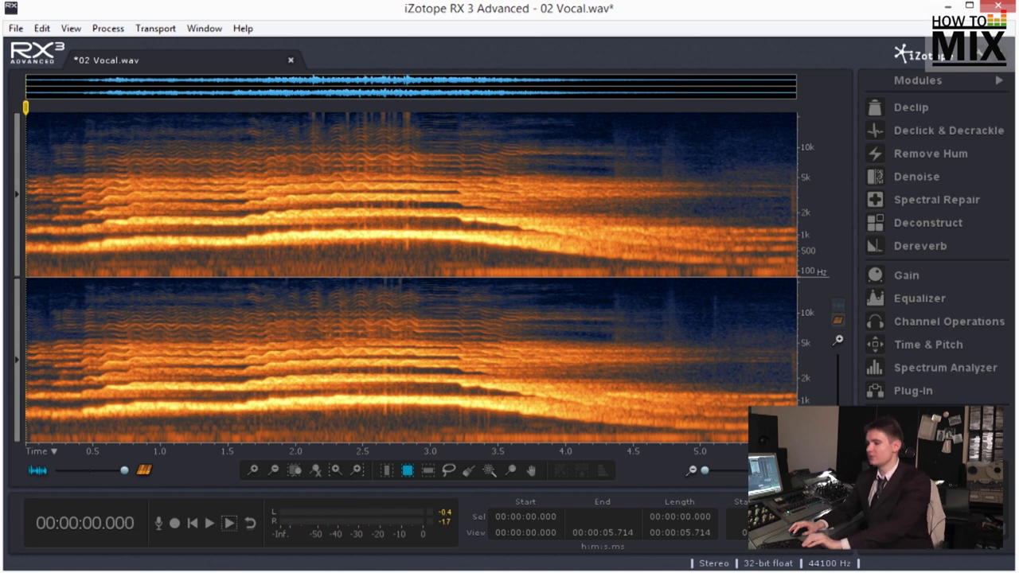
Close the vocal file without saving and open 03 PianoClipped.wav
key(ctrl+w)
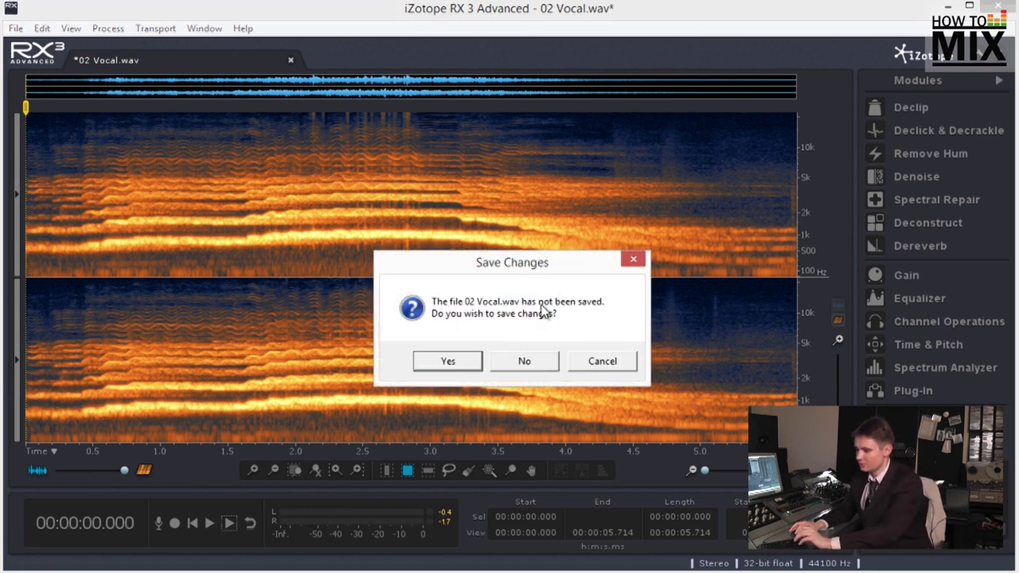
click(516, 359)
click(18, 28)
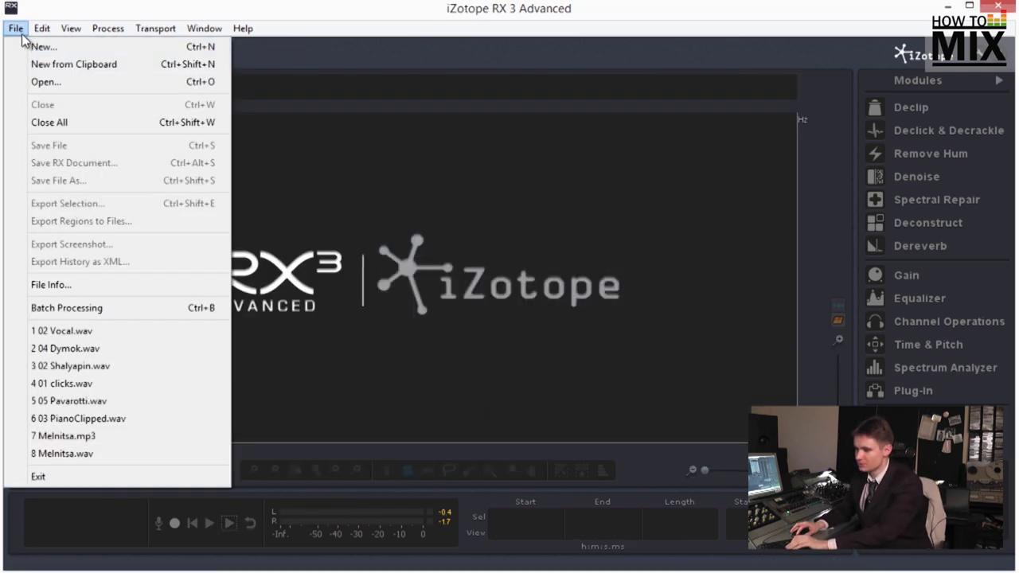
click(34, 83)
double_click(141, 154)
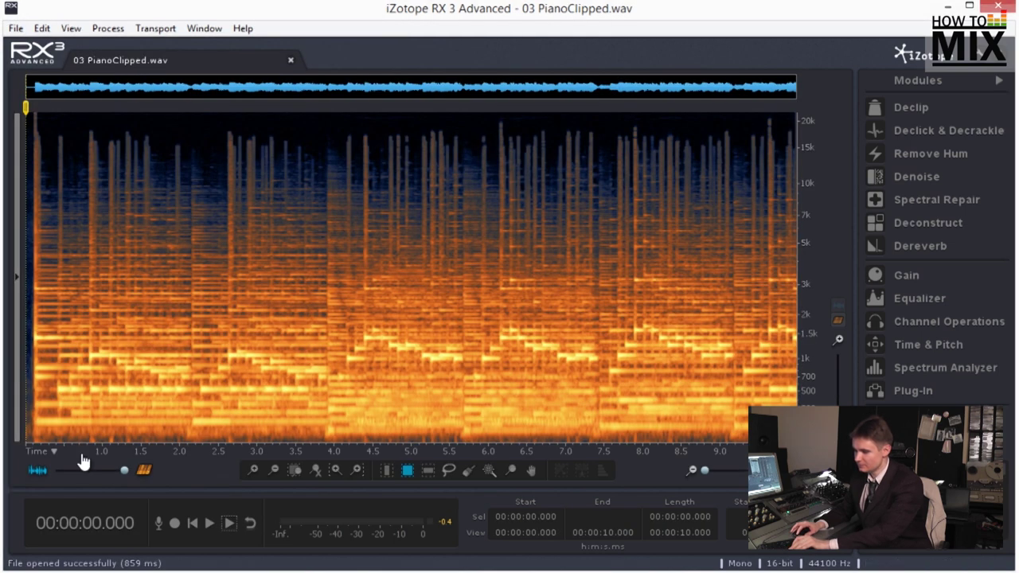
Play the opening of the clipped piano recording in the spectrogram view, and stop playback
drag(125, 473, 160, 478)
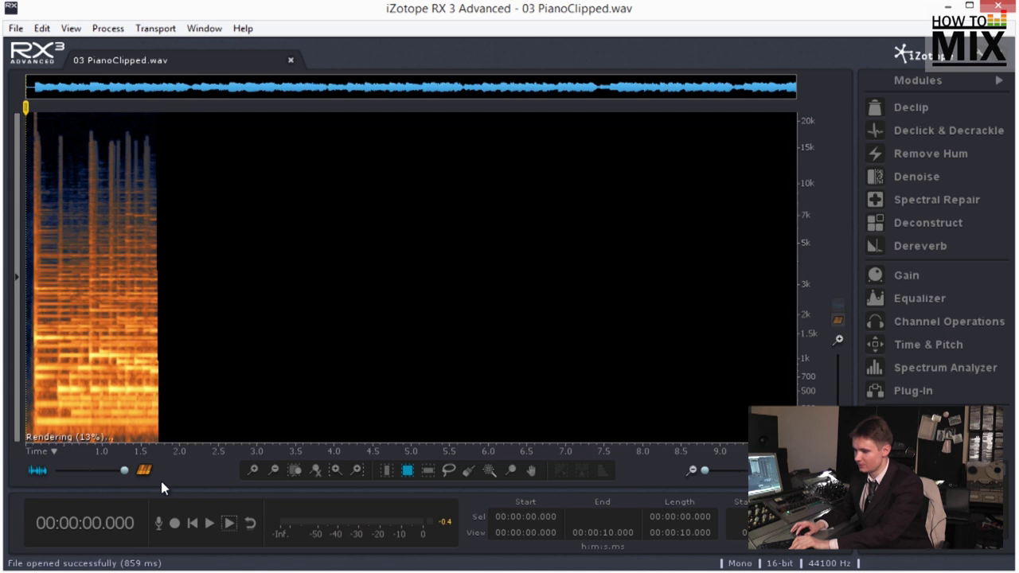
key(space)
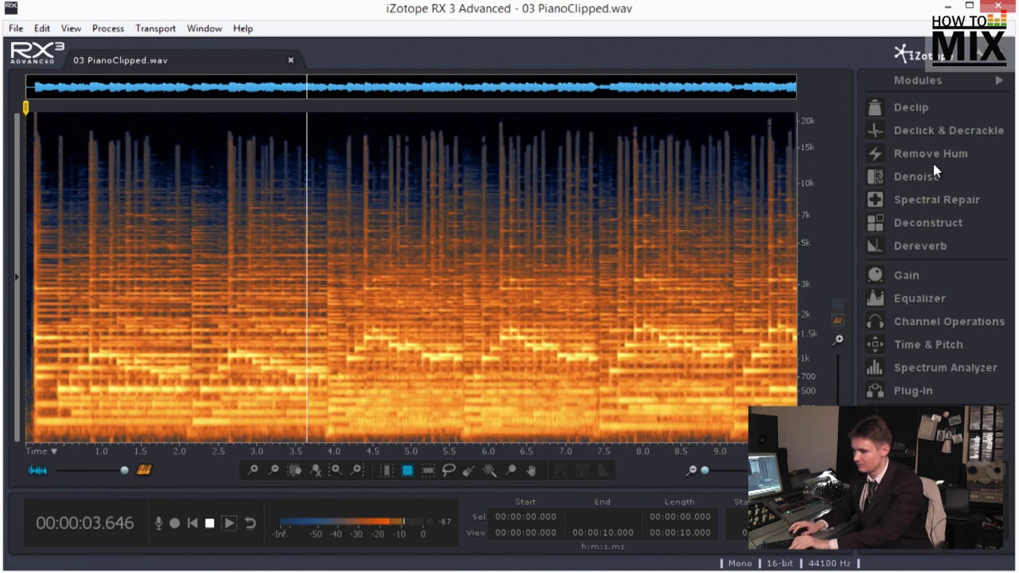
key(space)
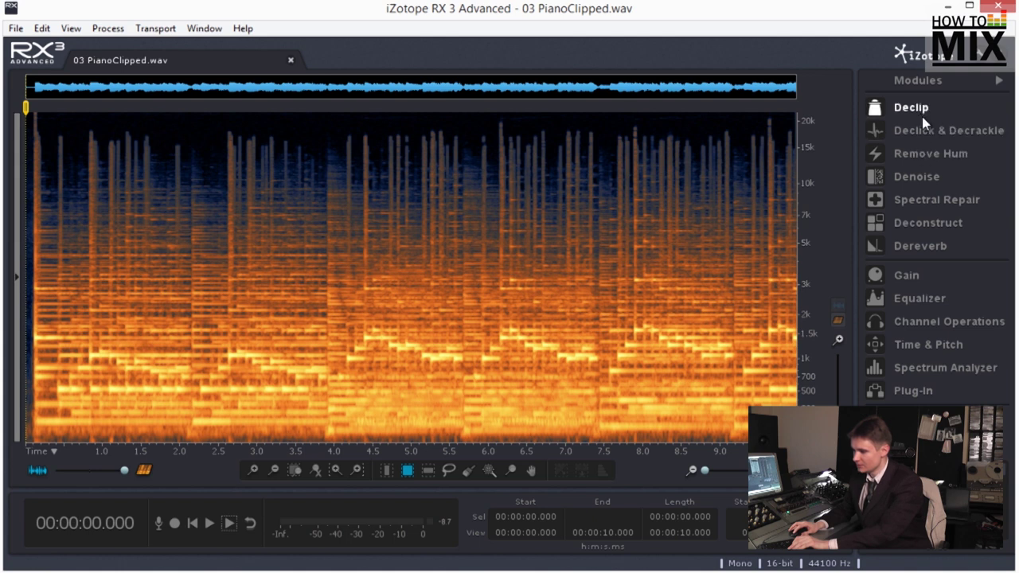
Declip the whole piano recording at High quality with the suggested thresholds of -9.1 and -9.2 dB, and play the result
click(908, 106)
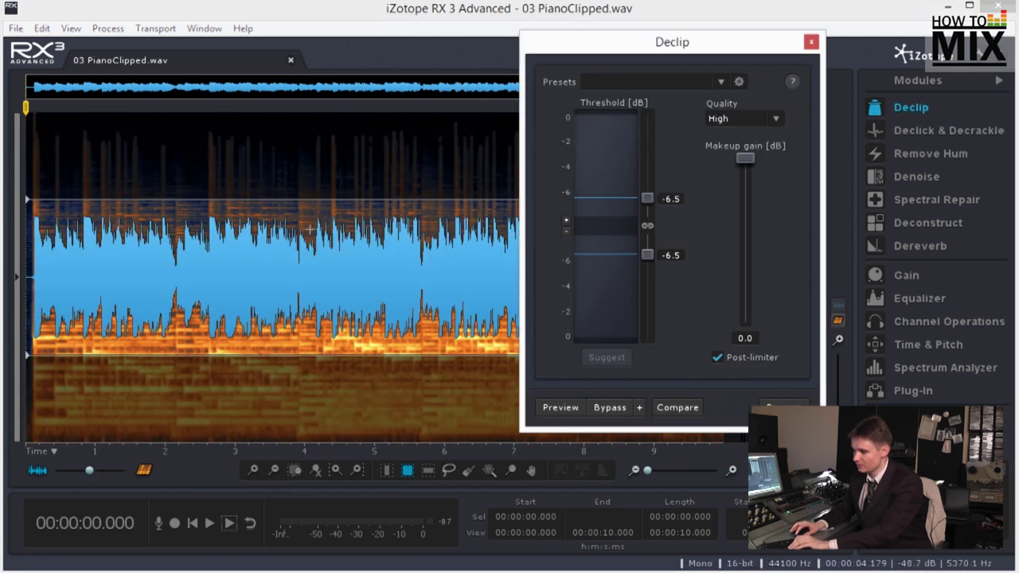
click(604, 360)
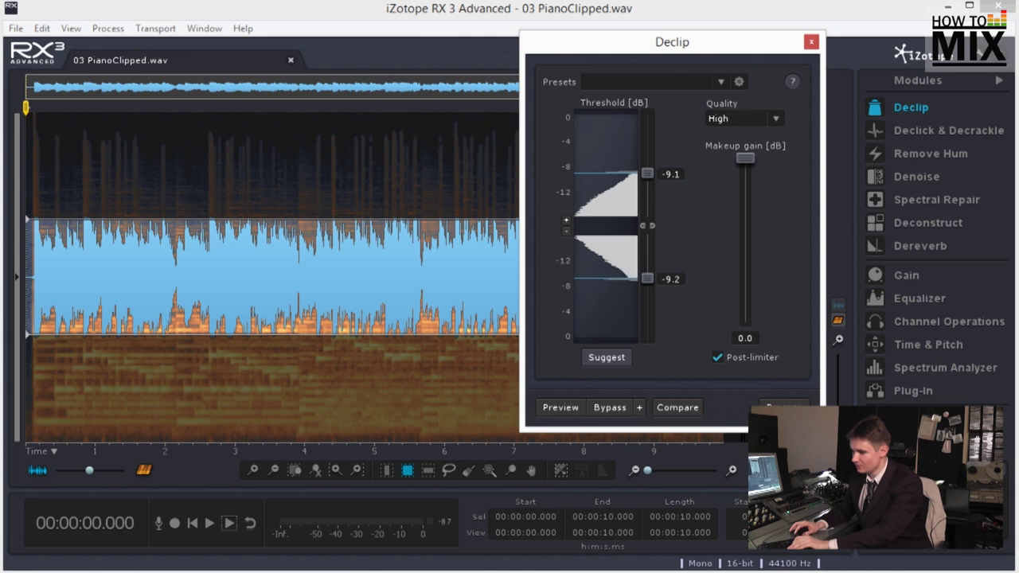
click(784, 407)
key(space)
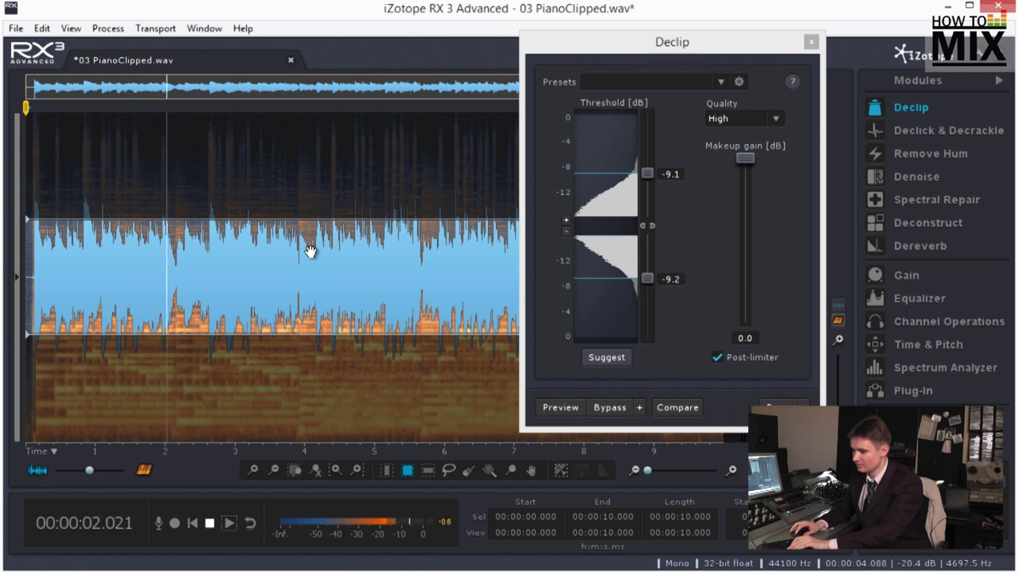
key(space)
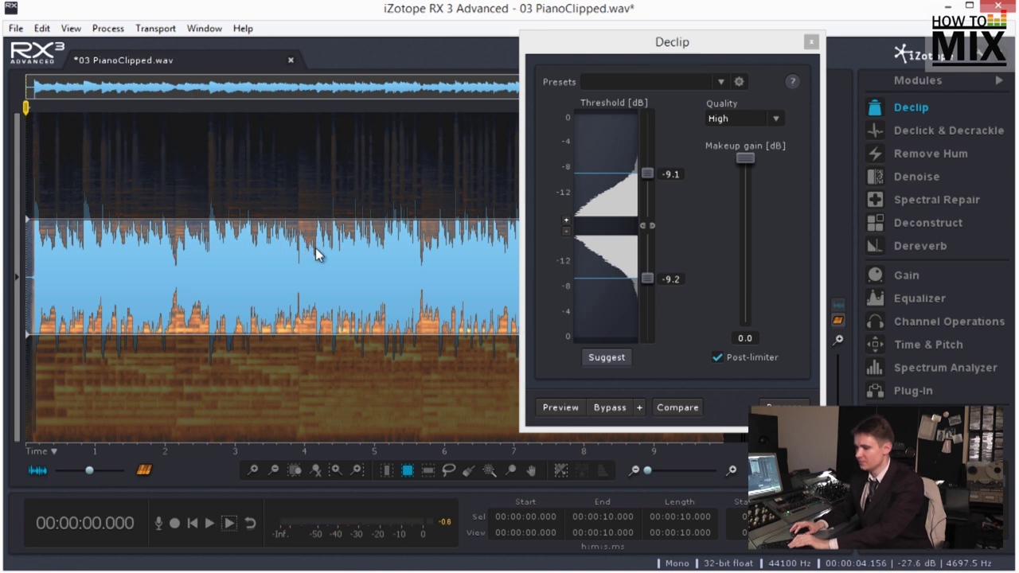
Close Declip and the piano file without saving, and open Original_Location_sound.wav from the 08 Dereverb folder
click(811, 42)
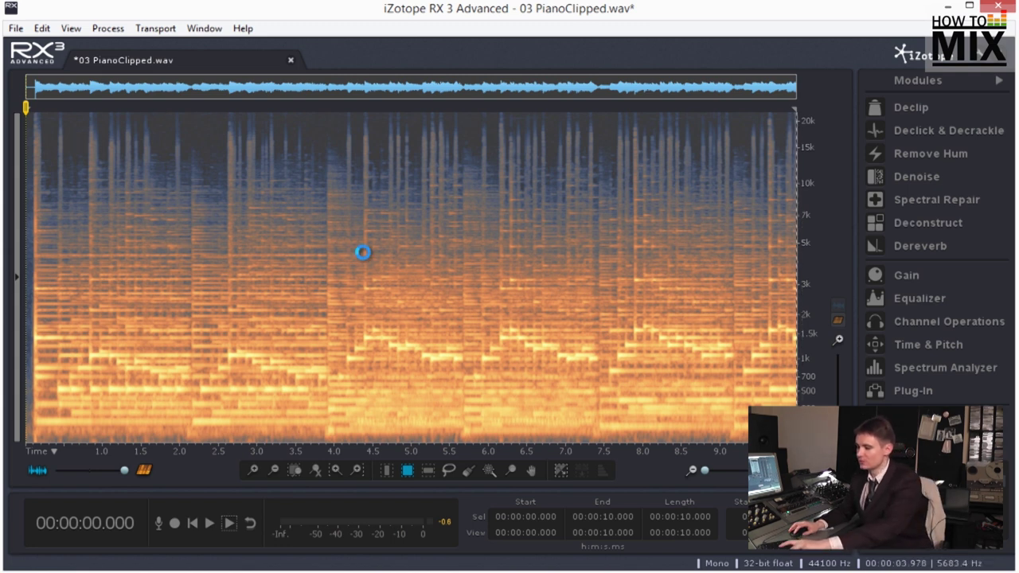
key(ctrl+w)
click(538, 366)
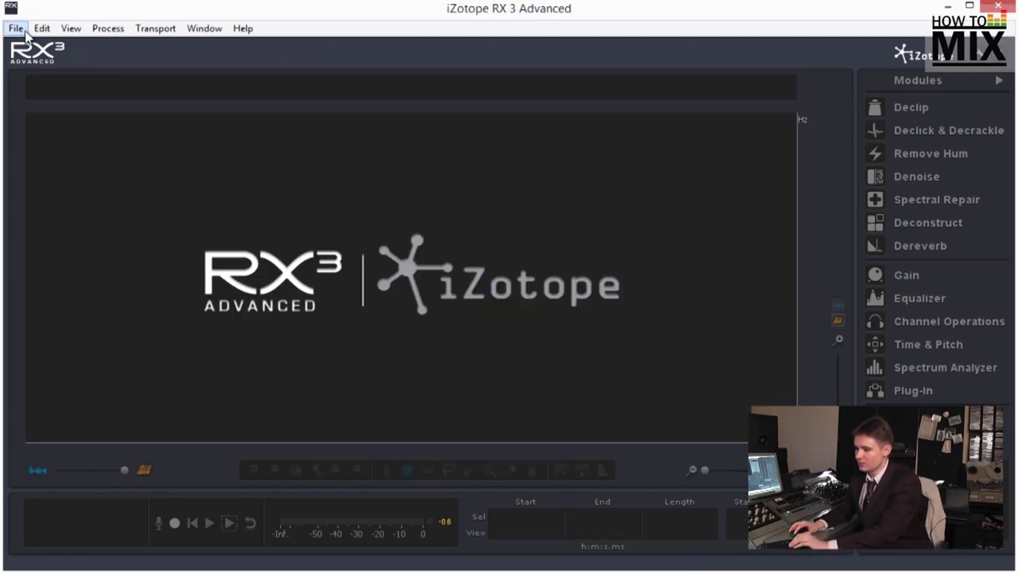
click(25, 31)
click(36, 82)
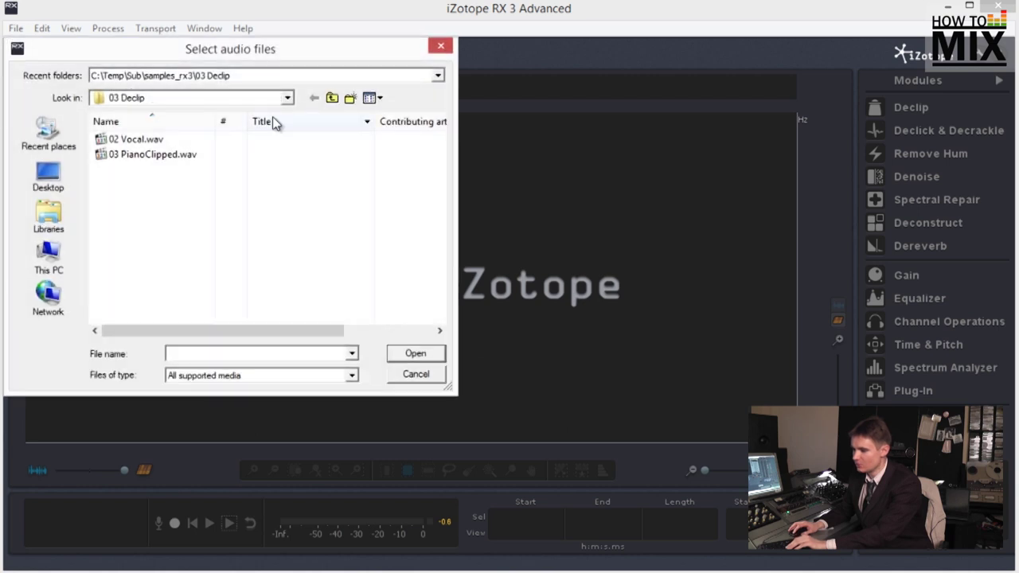
click(330, 99)
double_click(147, 181)
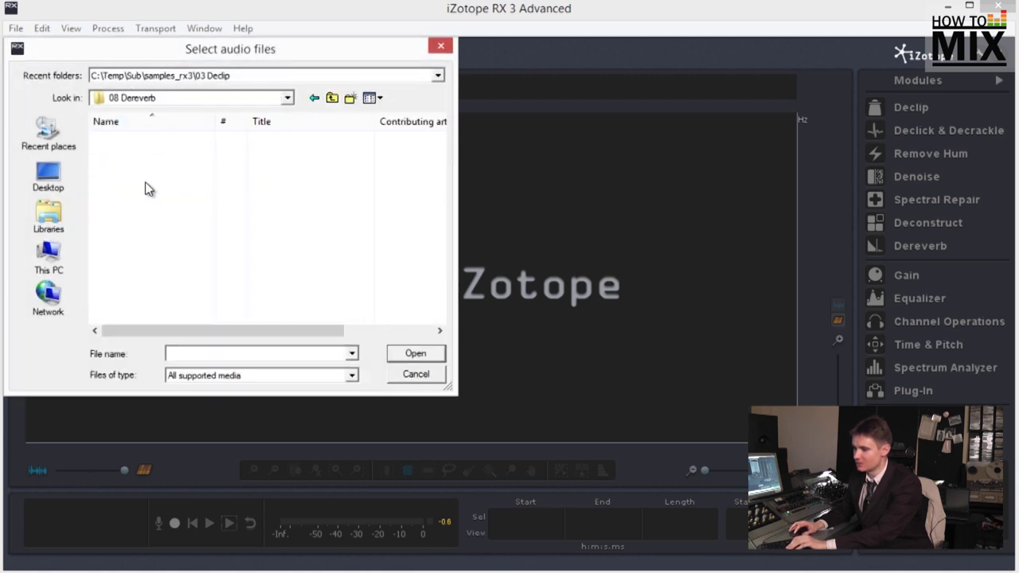
double_click(145, 143)
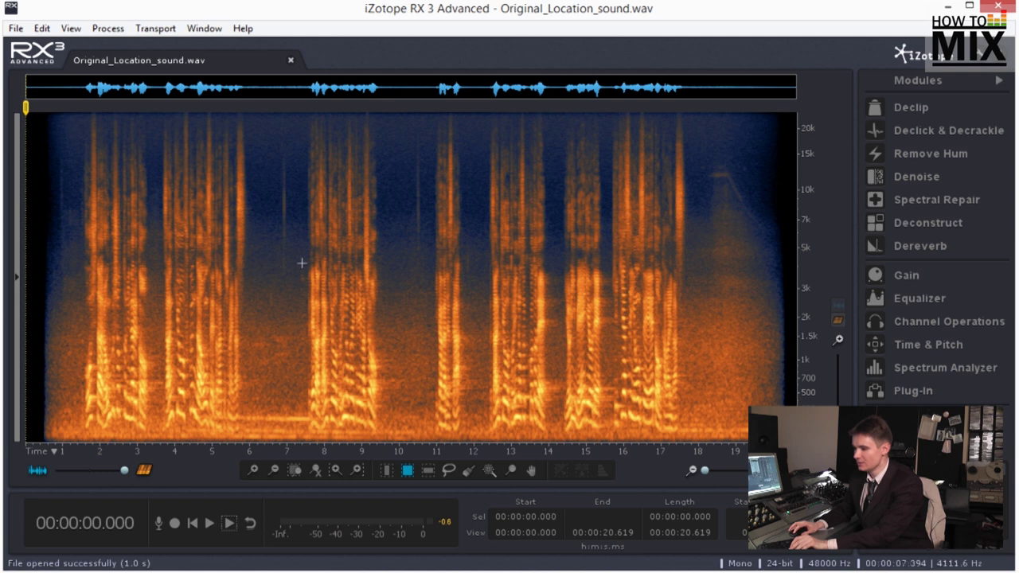
Play the location recording from 7.330 s to hear the reverb on the speech, and stop playback
click(301, 263)
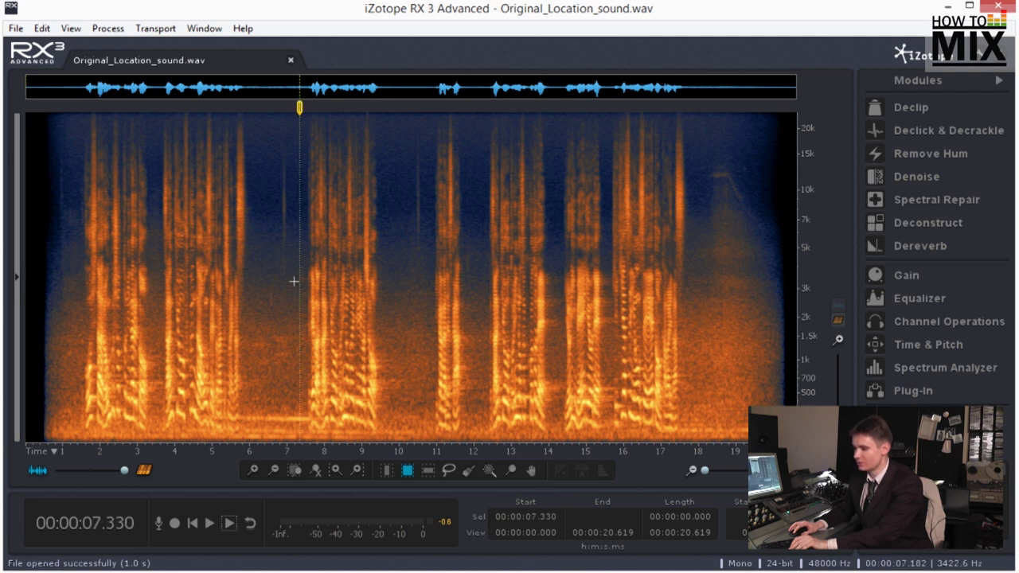
key(space)
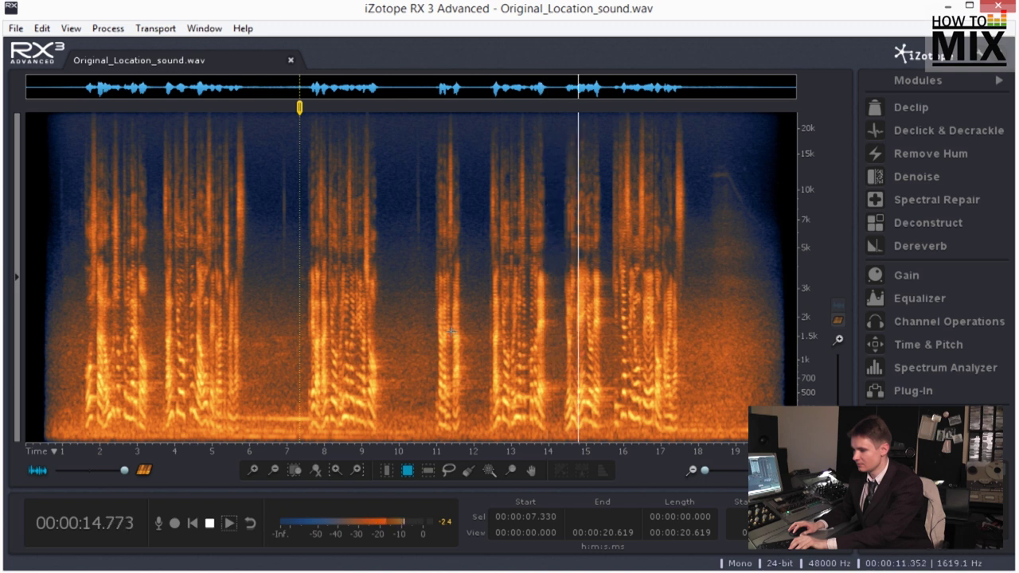
click(479, 244)
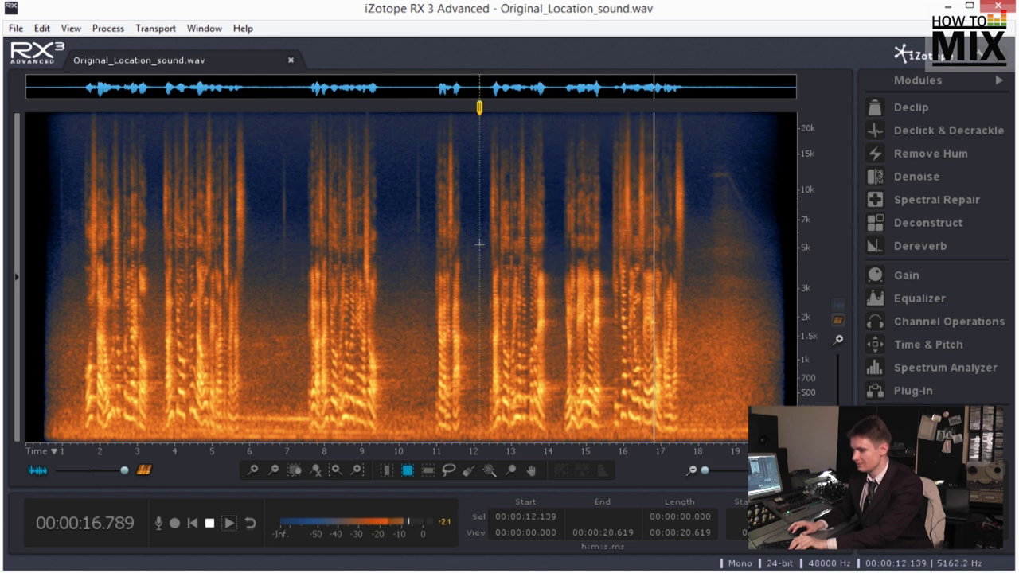
key(space)
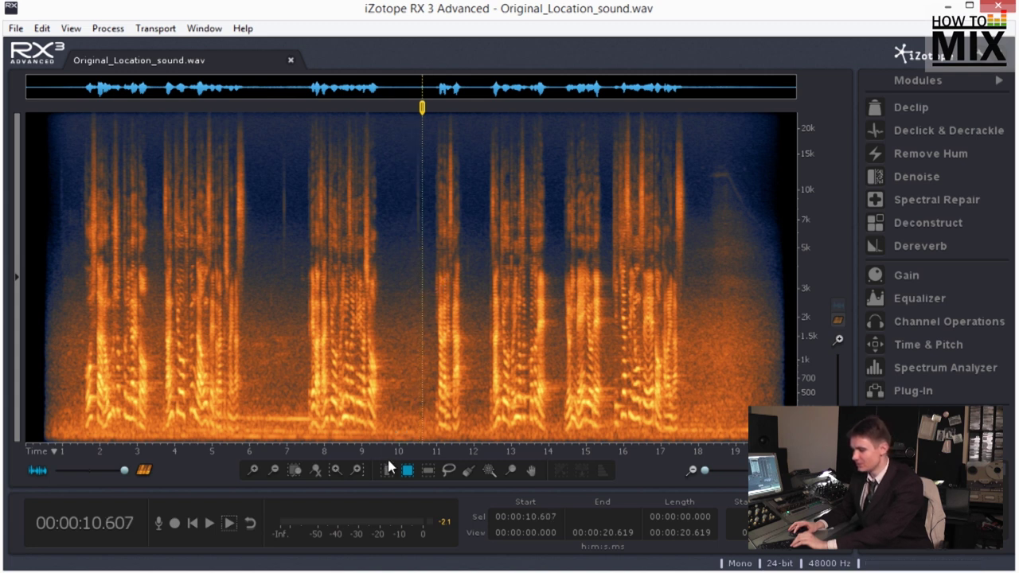
Select the speech from 10.309 s to 17.842 s across all frequencies and have Dereverb learn its reverb profile
drag(411, 344, 693, 354)
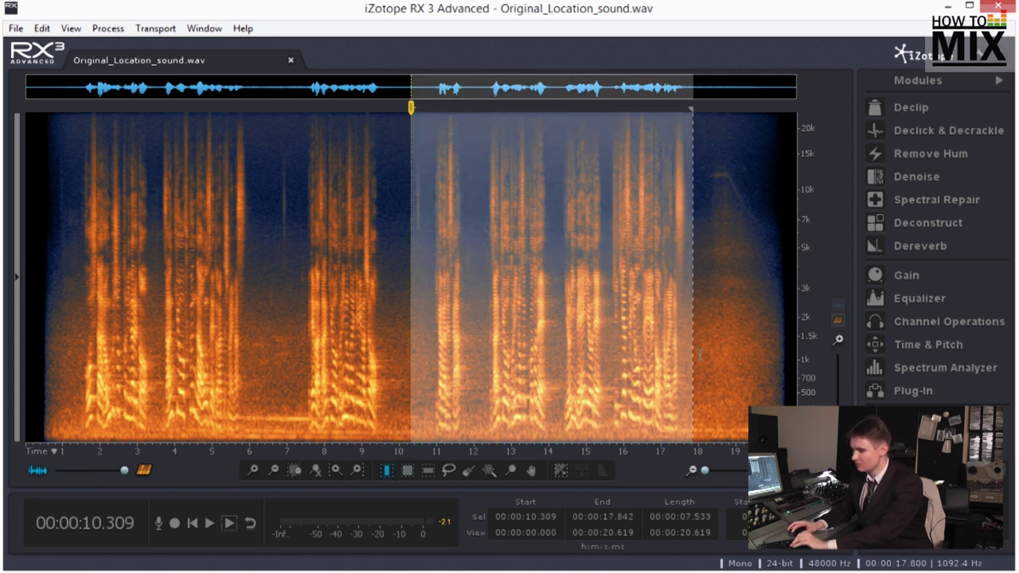
click(910, 248)
drag(155, 35, 700, 39)
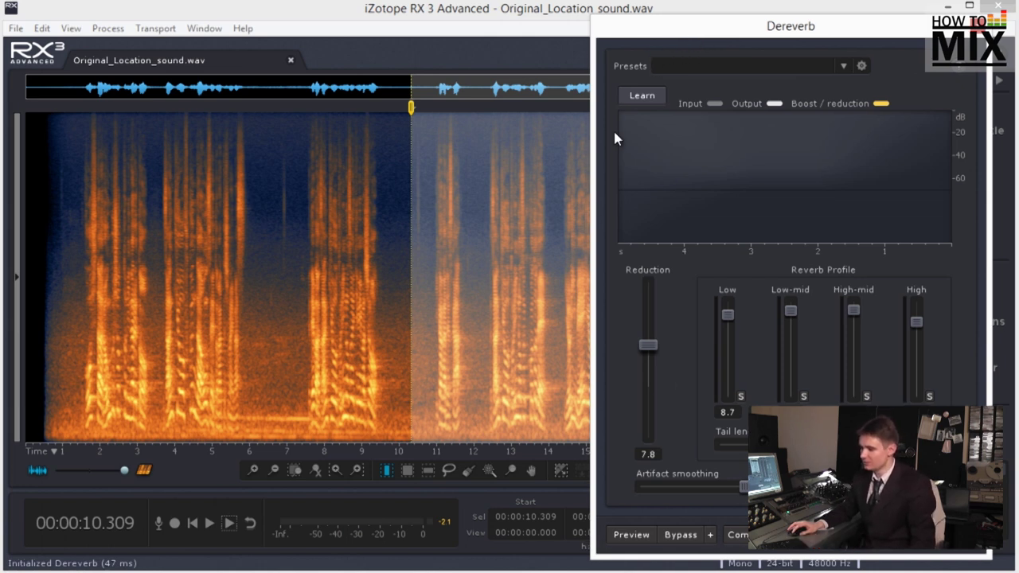
click(641, 97)
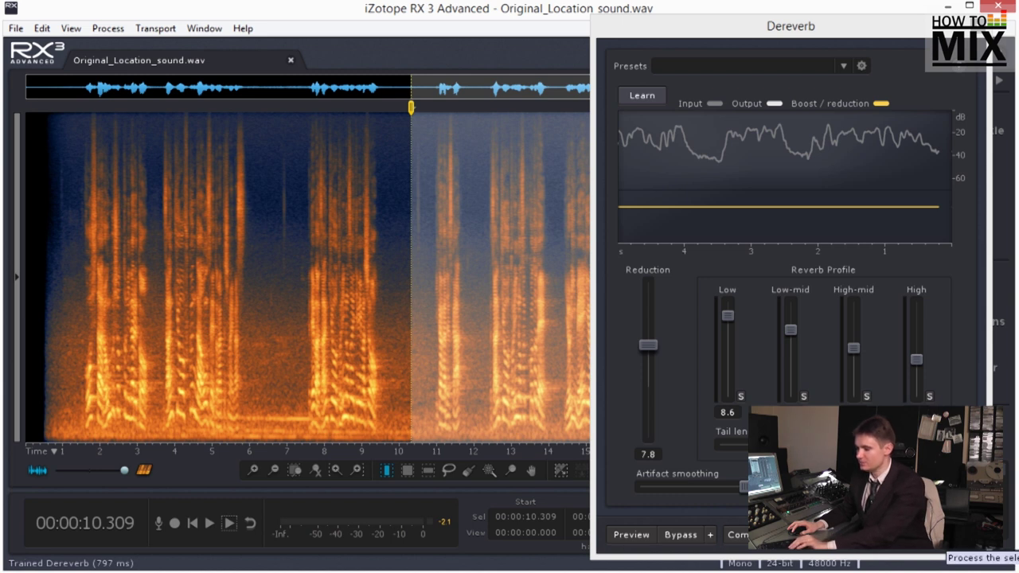
Try Dereverb on the selected speech with a reduction of 7.8, and play the selection
click(955, 535)
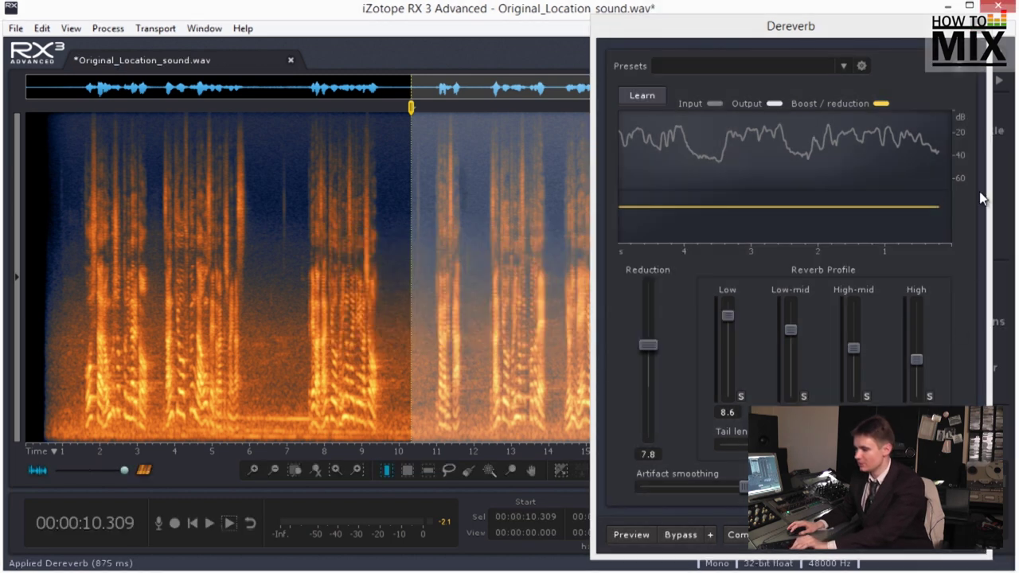
click(977, 29)
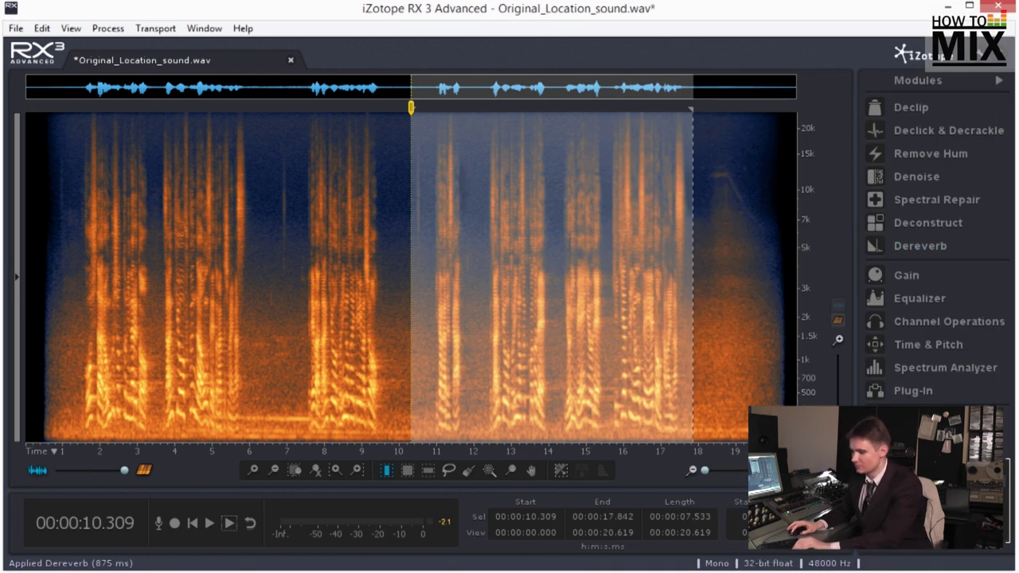
key(space)
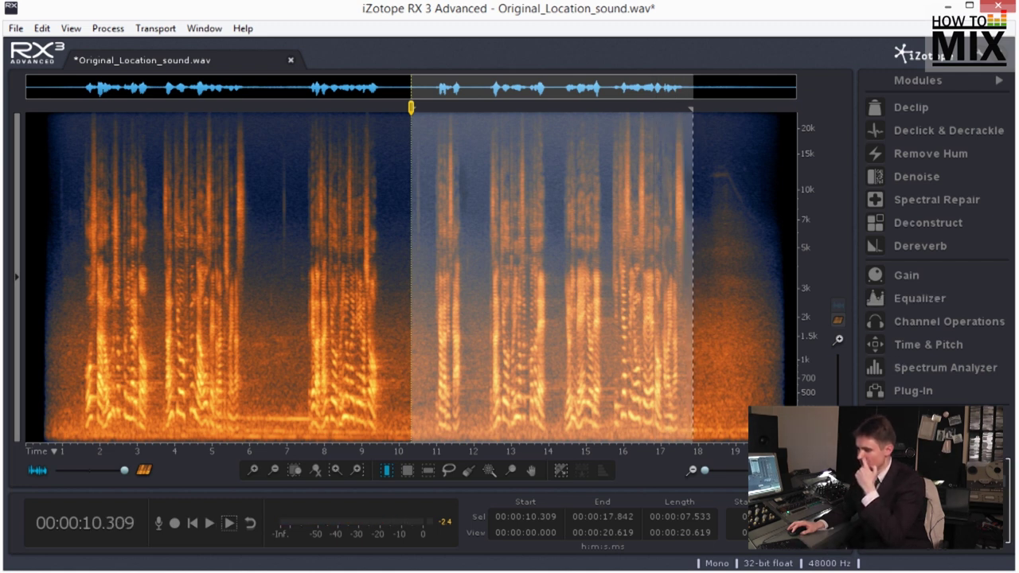
Set the Dereverb reduction to -6.0, process the selected speech and play the selection
click(916, 246)
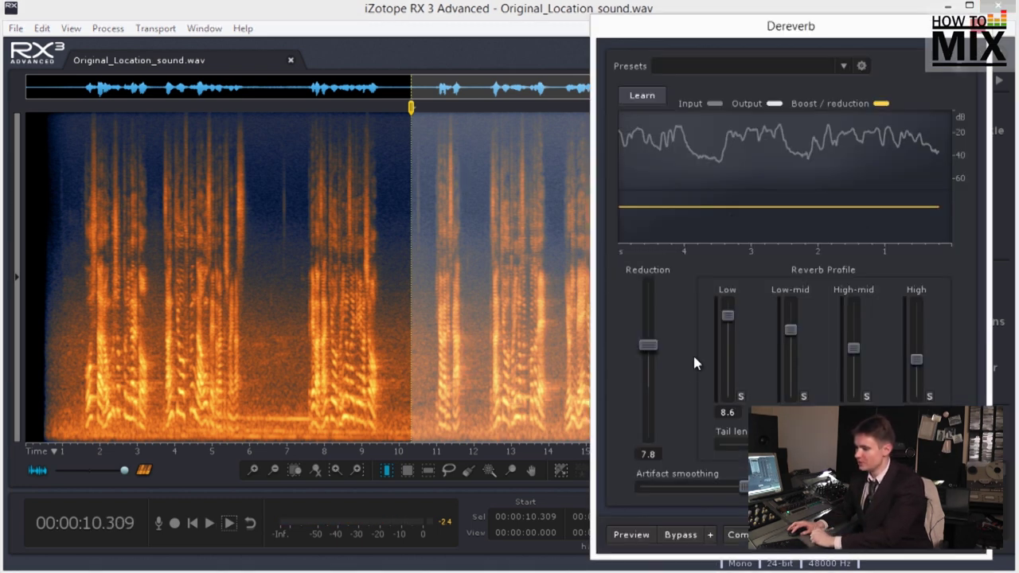
drag(650, 346, 649, 407)
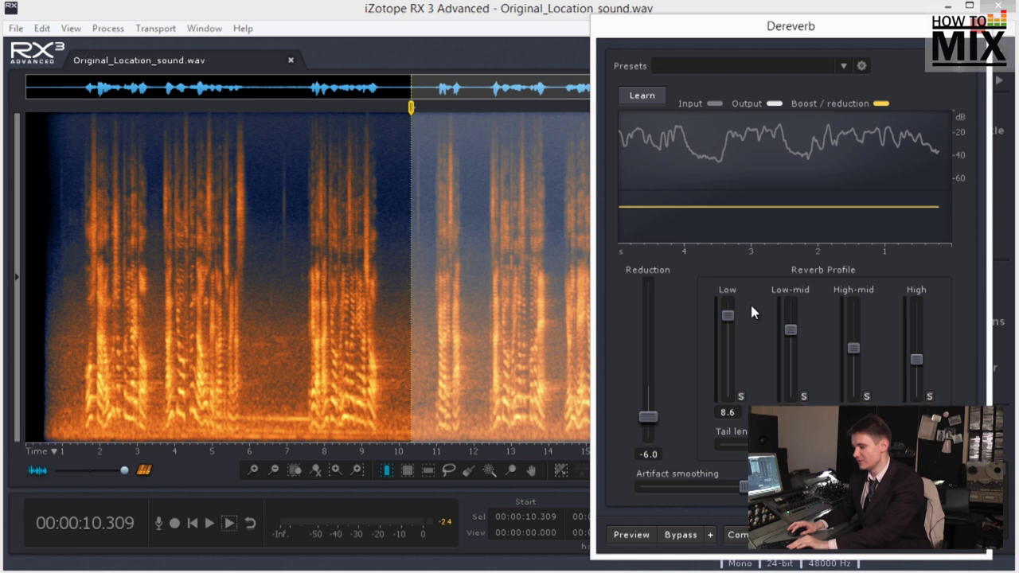
click(952, 534)
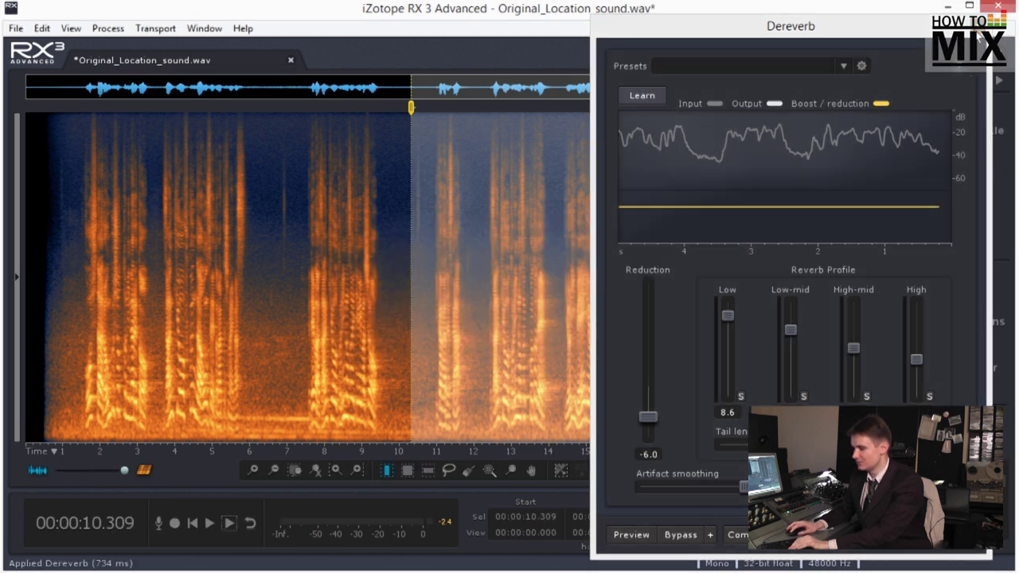
click(976, 25)
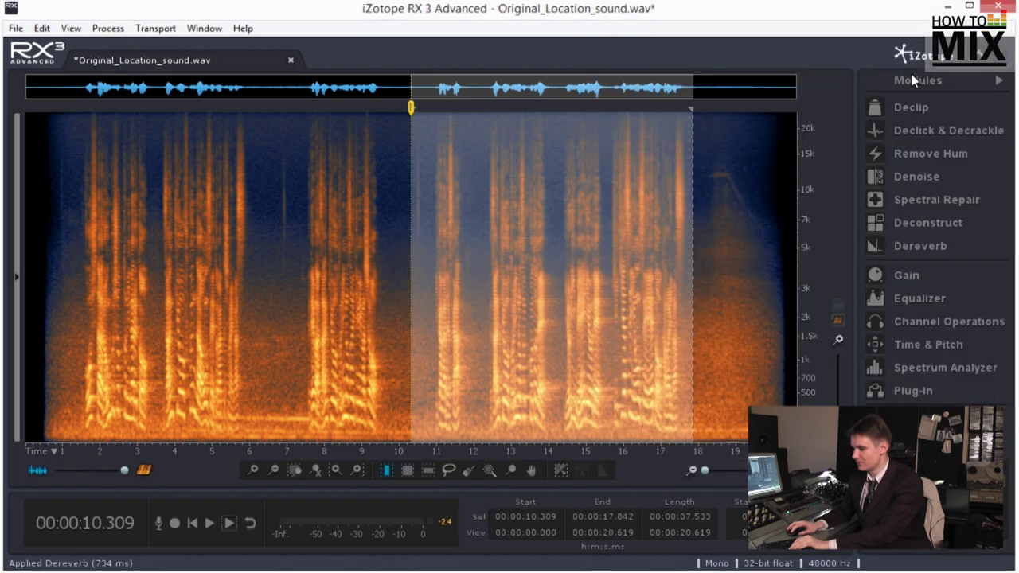
key(space)
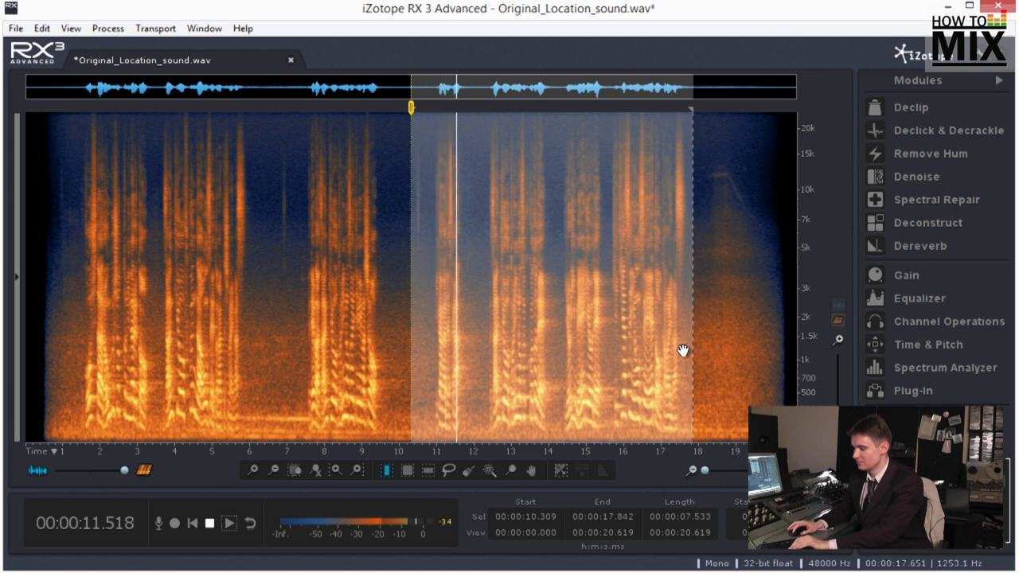